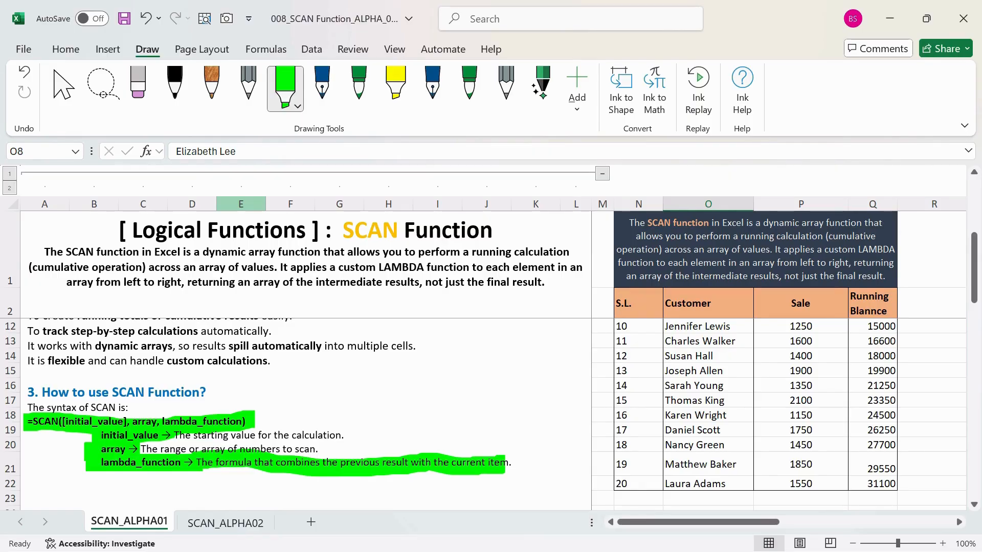
Erase the green highlighter strokes from the SCAN syntax and argument description lines, and return to the normal selection pointer
left_click(138, 85)
left_click(57, 418)
left_click(195, 444)
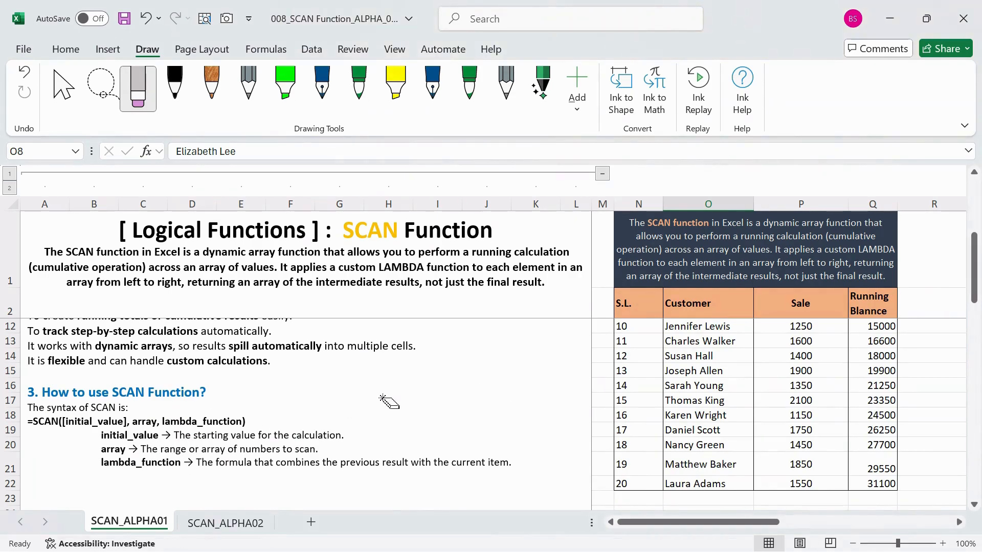
left_click(63, 86)
Collapse the grouped explanation columns A to L and select the first running balance cell, Q3
scroll(609, 478, "up", 3)
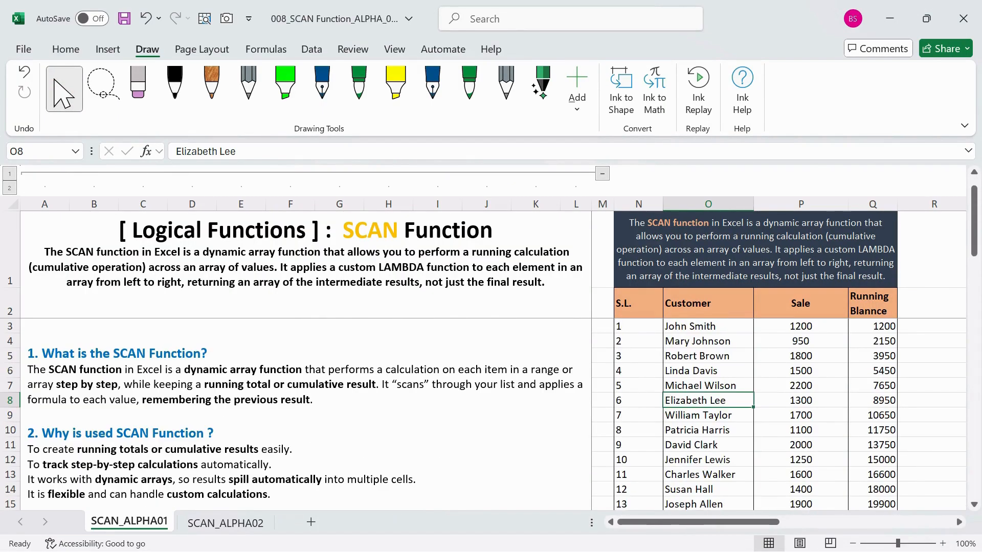
left_click(602, 174)
left_click(273, 339)
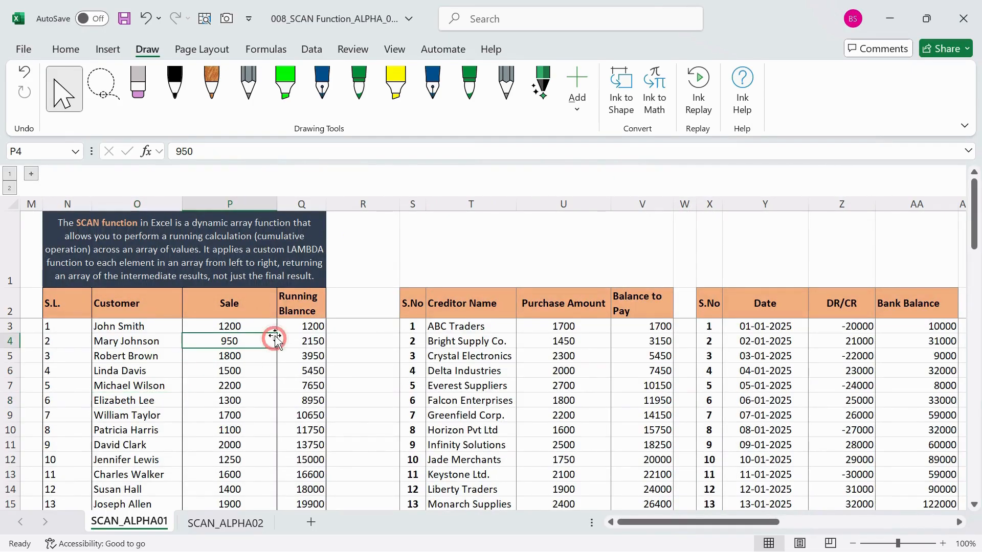
left_click(289, 320)
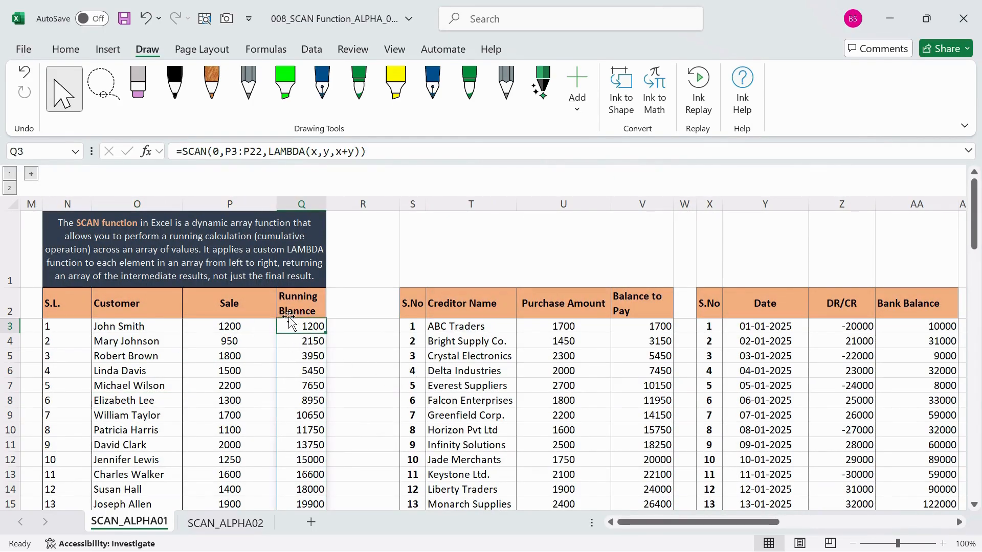
Circle the running balance values in column Q with the green highlighter, and undo the ink
left_click_drag(297, 297, 305, 476)
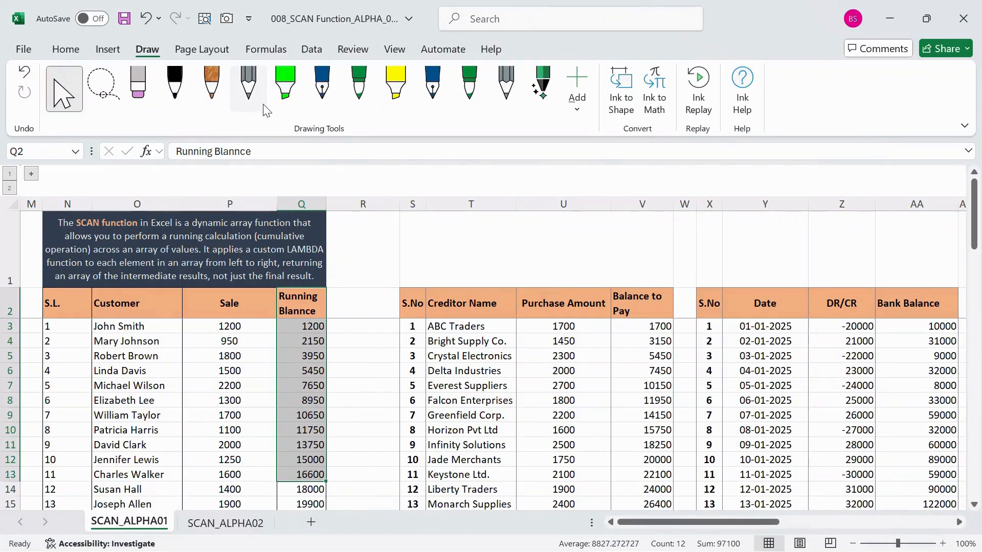
left_click(282, 82)
mouse_move(304, 322)
left_mouse_down()
mouse_move(291, 499)
mouse_move(306, 505)
mouse_move(329, 466)
mouse_move(332, 332)
mouse_move(297, 316)
left_mouse_up()
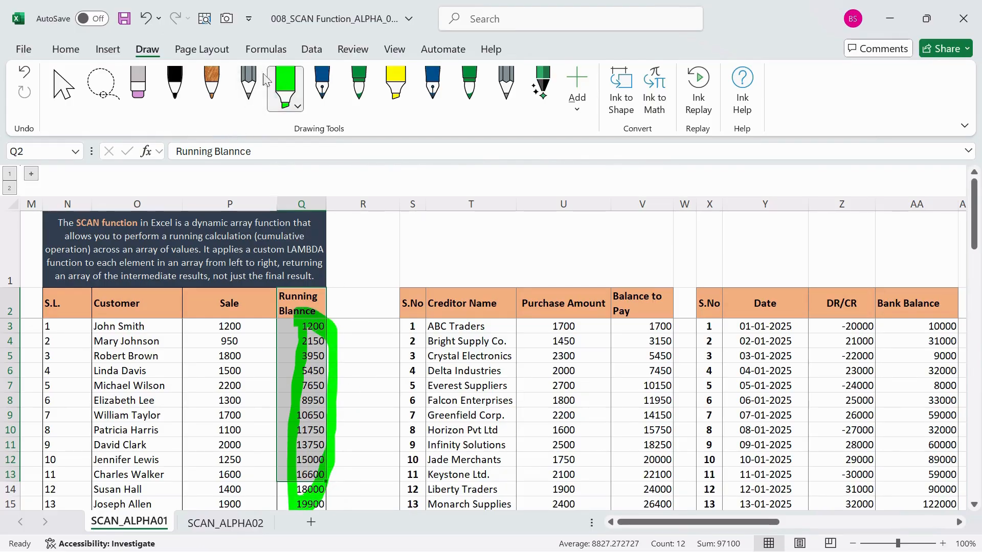
left_click(55, 96)
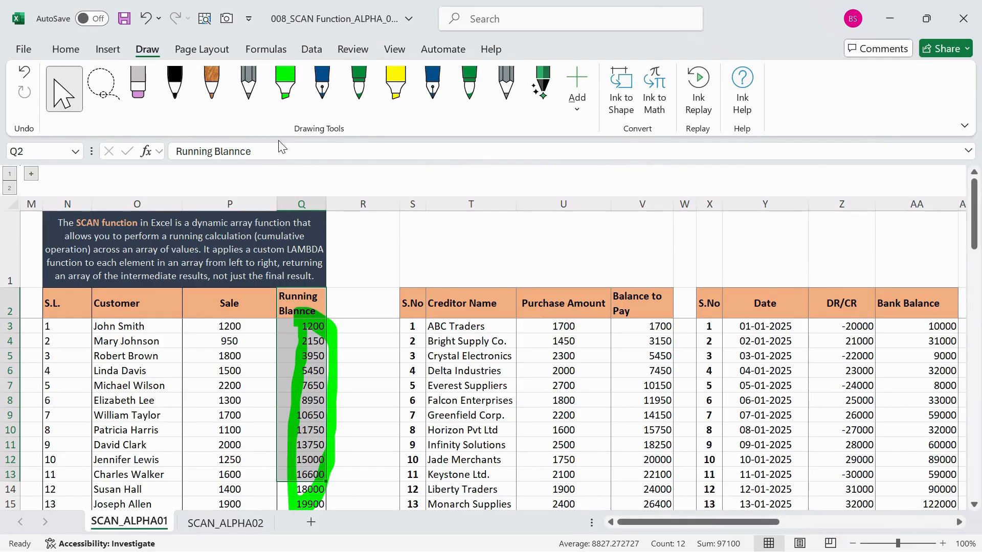
key("ctrl+z")
Examine the SCAN formula in Q3, marking the whole formula, its initial value 0 and the array P3:P22 against the Sale column
left_click(321, 328)
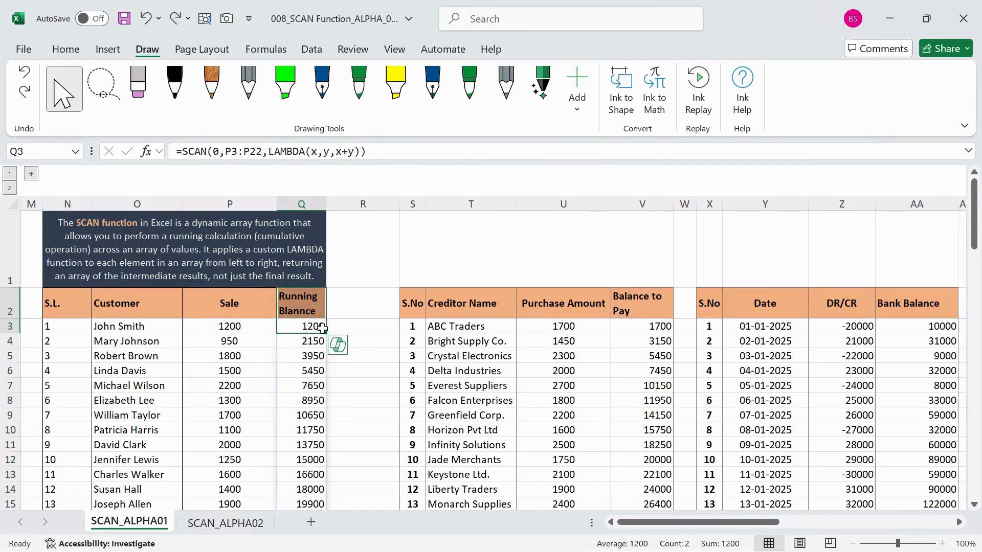
left_click(356, 326)
left_click(311, 327)
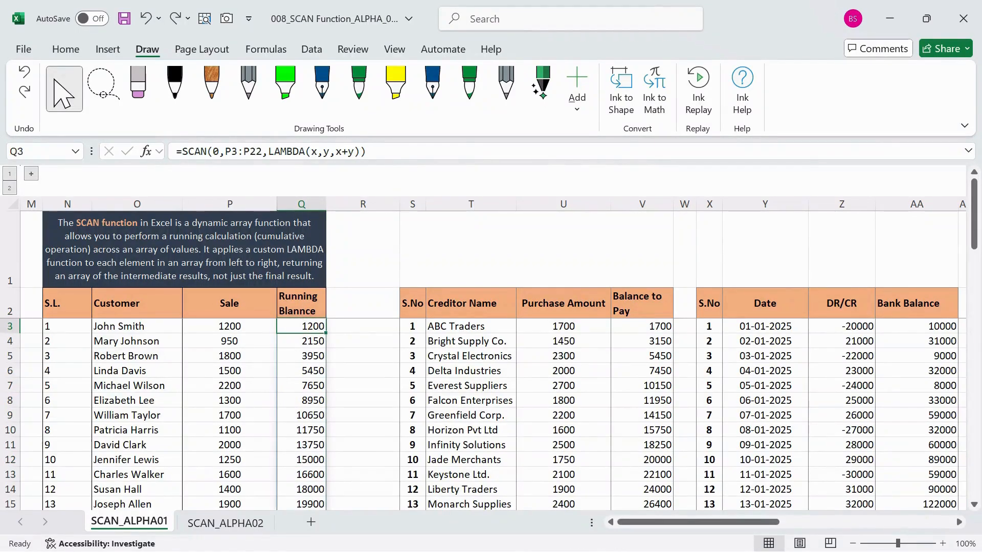
left_click_drag(175, 152, 366, 152)
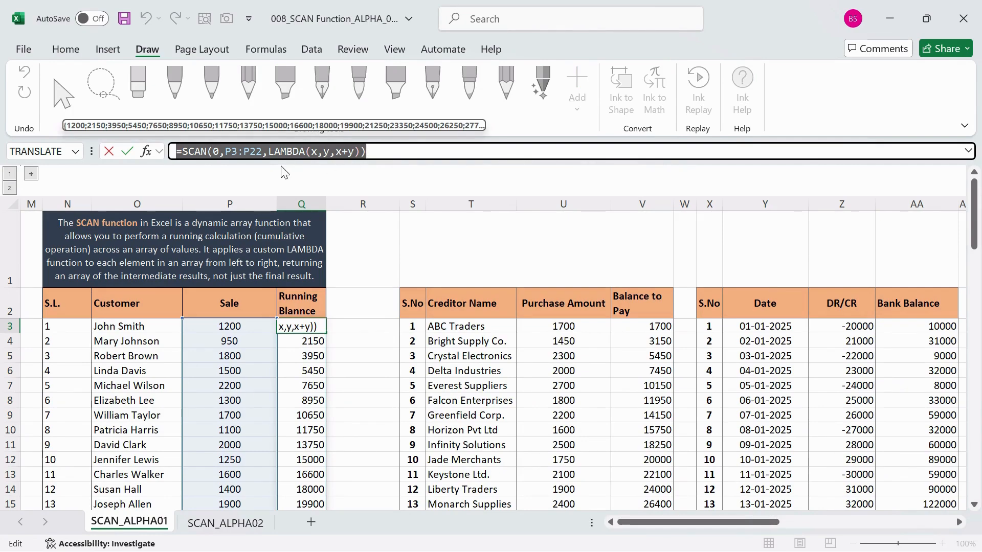
left_click(214, 152)
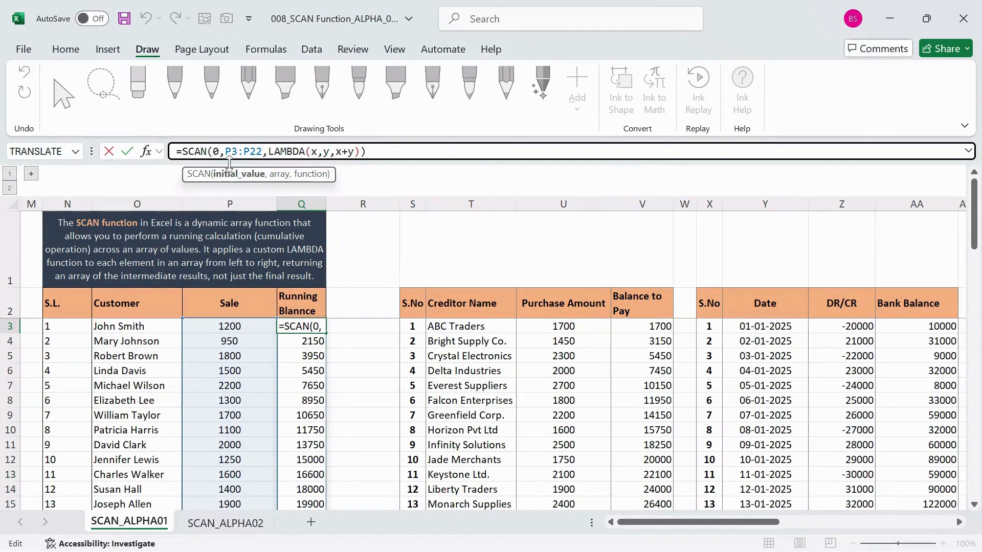
left_click_drag(226, 151, 267, 152)
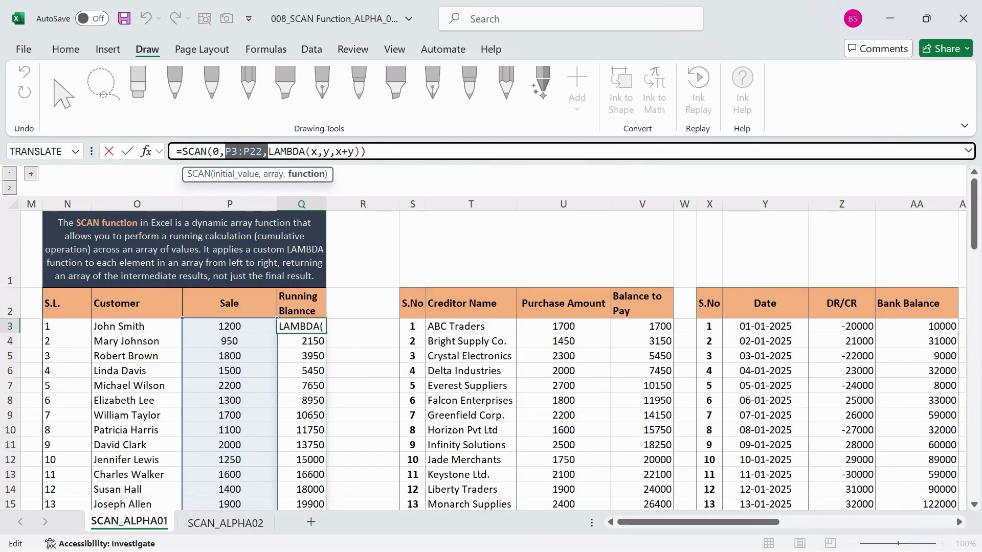
scroll(228, 340, "down", 4)
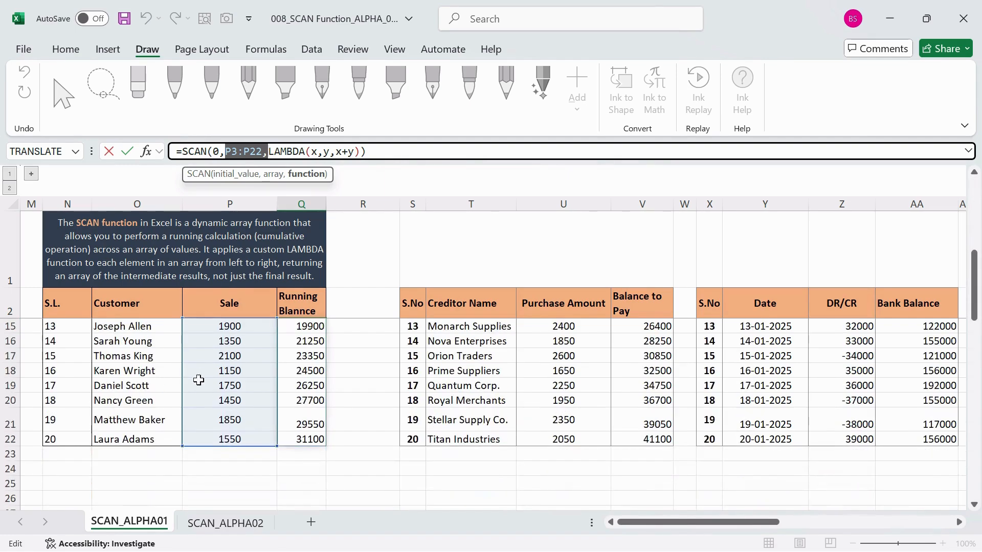
scroll(233, 368, "up", 4)
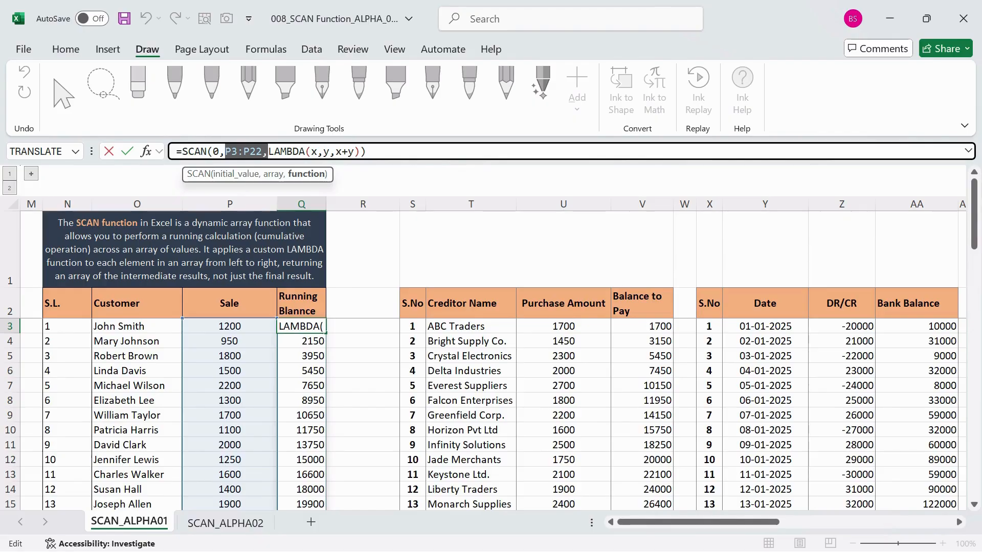
Examine the LAMBDA part of the Q3 formula, marking the parameters x and y and the calculation x+y
left_click_drag(268, 151, 324, 151)
left_click(311, 151)
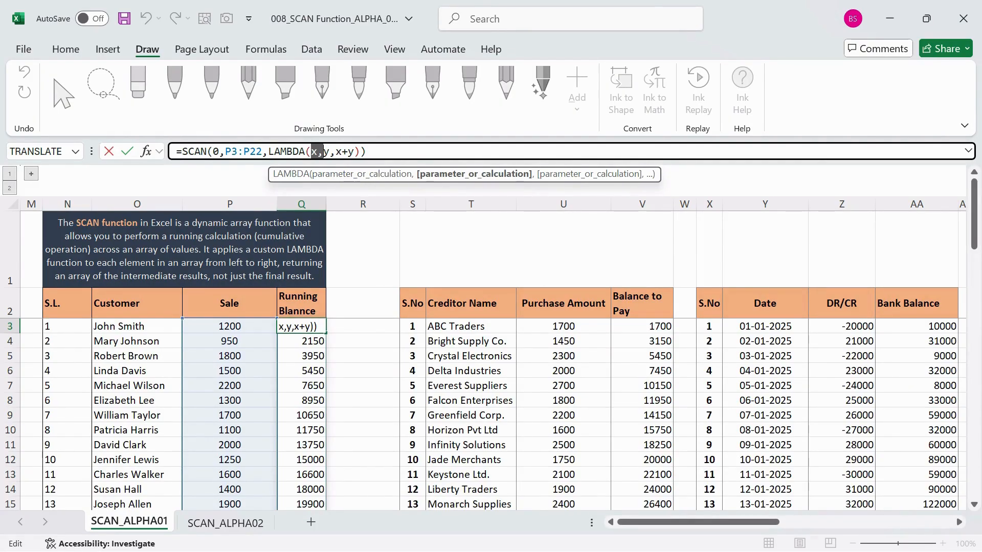
left_click_drag(311, 151, 330, 151)
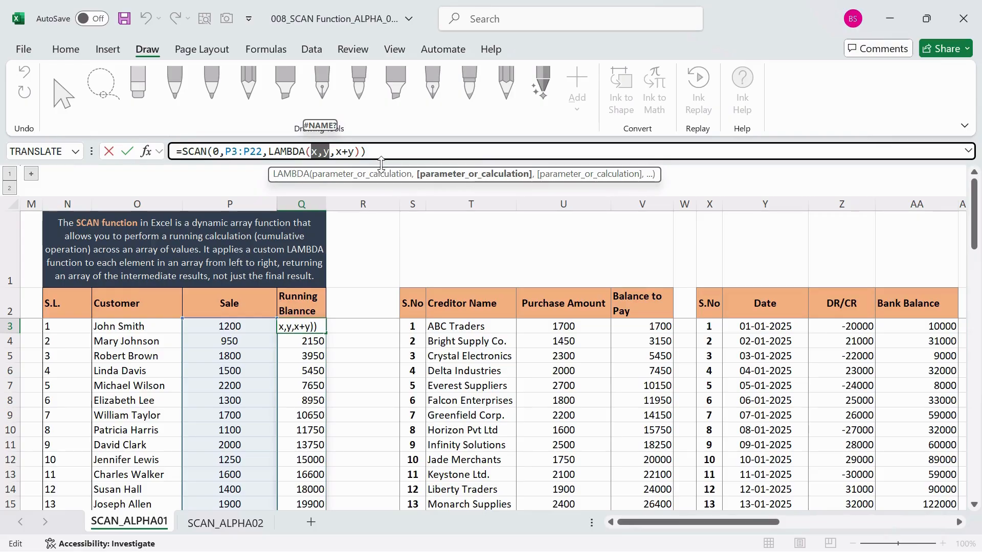
key("shift+Left")
key("shift+Left")
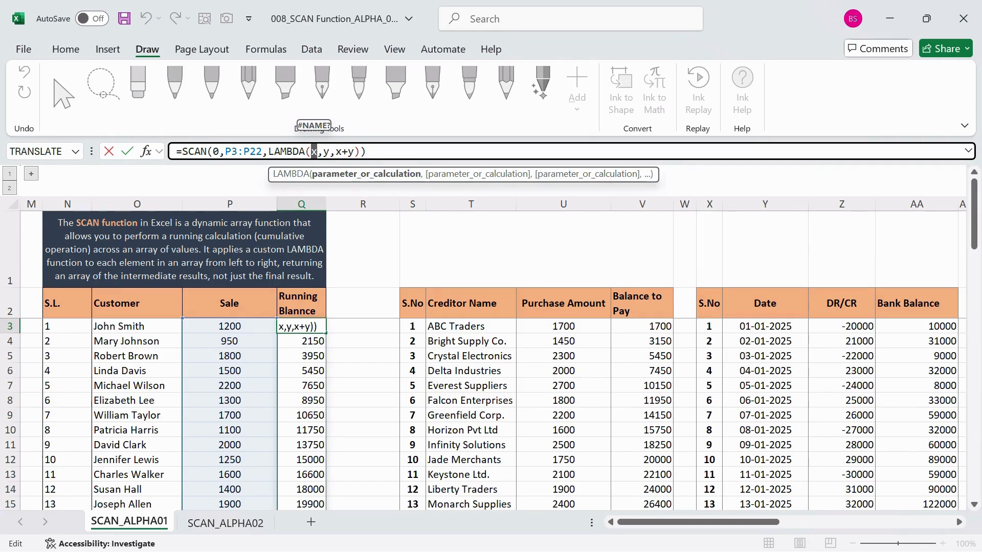
left_click_drag(317, 152, 330, 152)
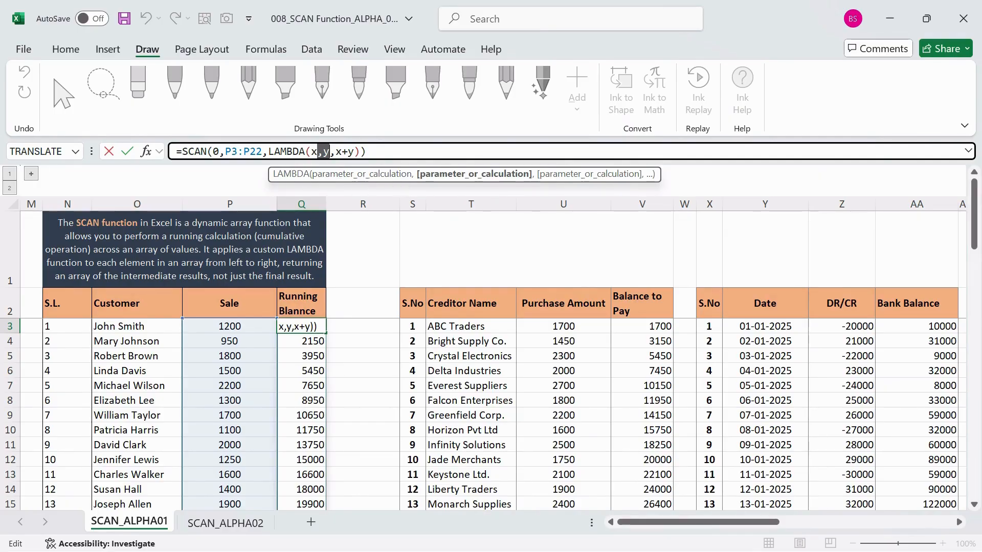
left_click(334, 152)
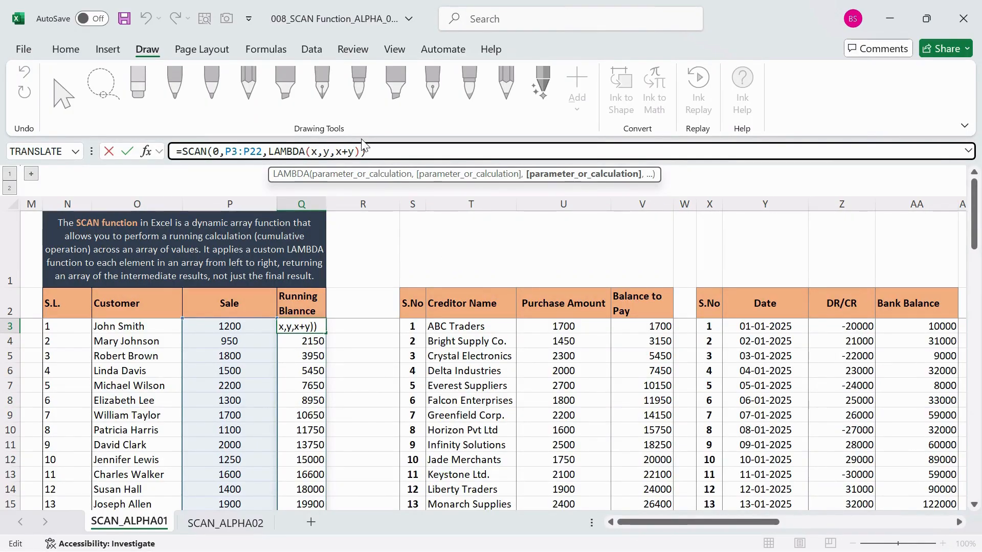
left_click_drag(335, 152, 348, 152)
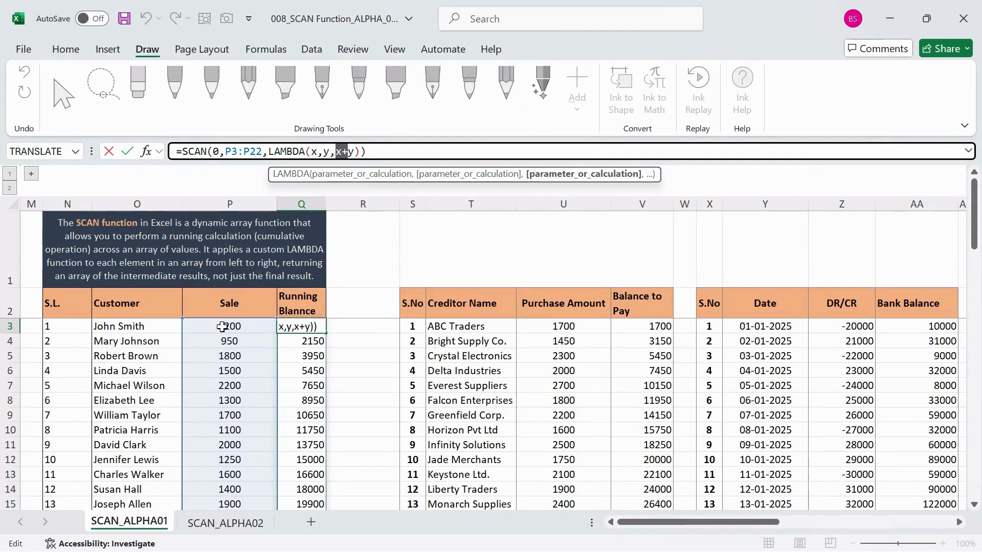
left_click(260, 333)
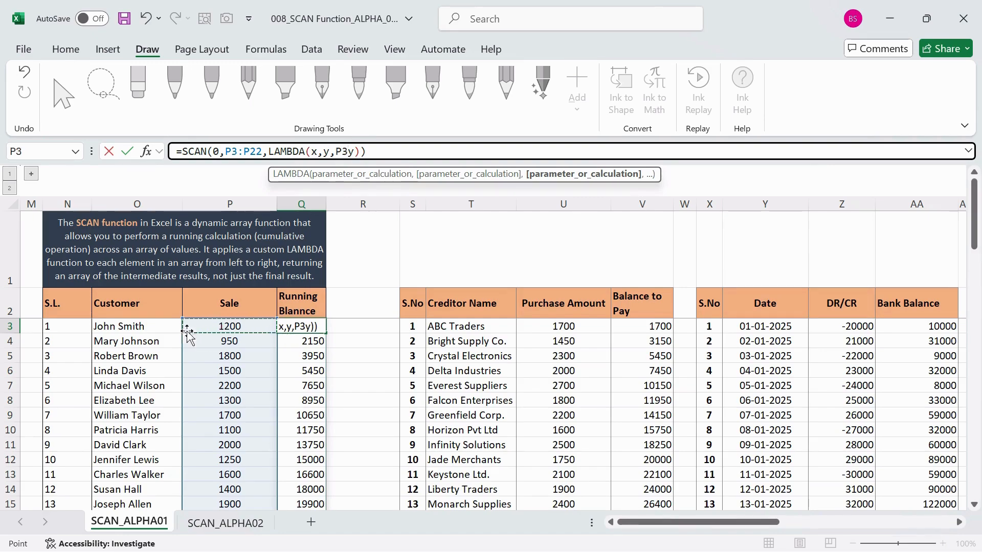
left_click(3, 328)
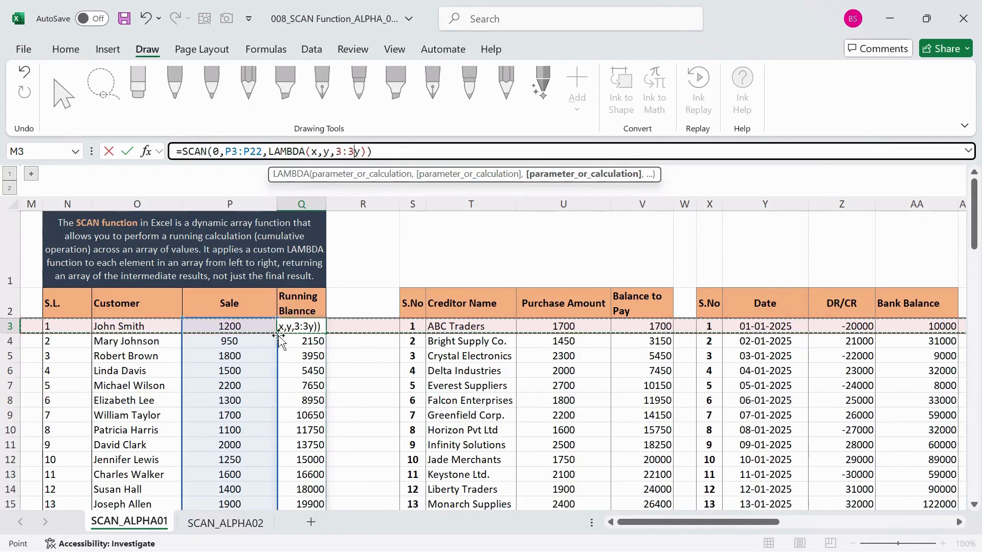
key("Escape")
Mark the first Sale value in P3 with the green highlighter and put the pen away
left_click(244, 324)
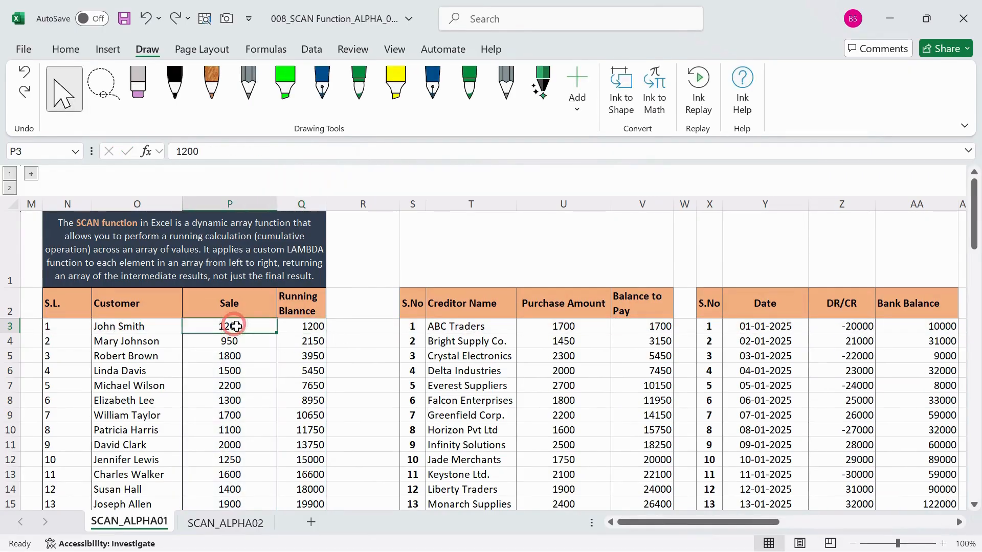
left_click(286, 78)
left_click_drag(195, 325, 251, 326)
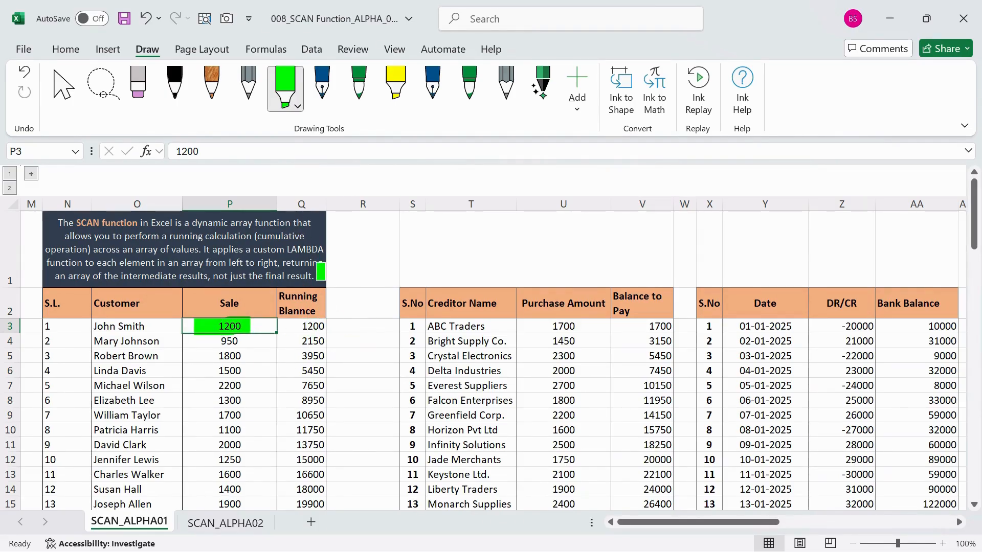
key("Escape")
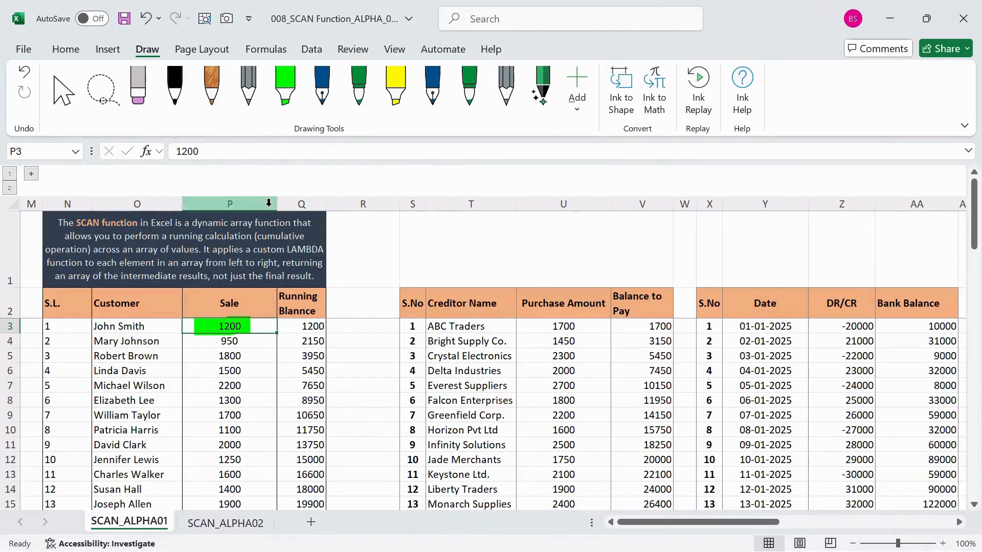
Inspect the x+y calculation inside the LAMBDA of the Q3 formula and leave the formula unedited
key("Right")
left_click(276, 152)
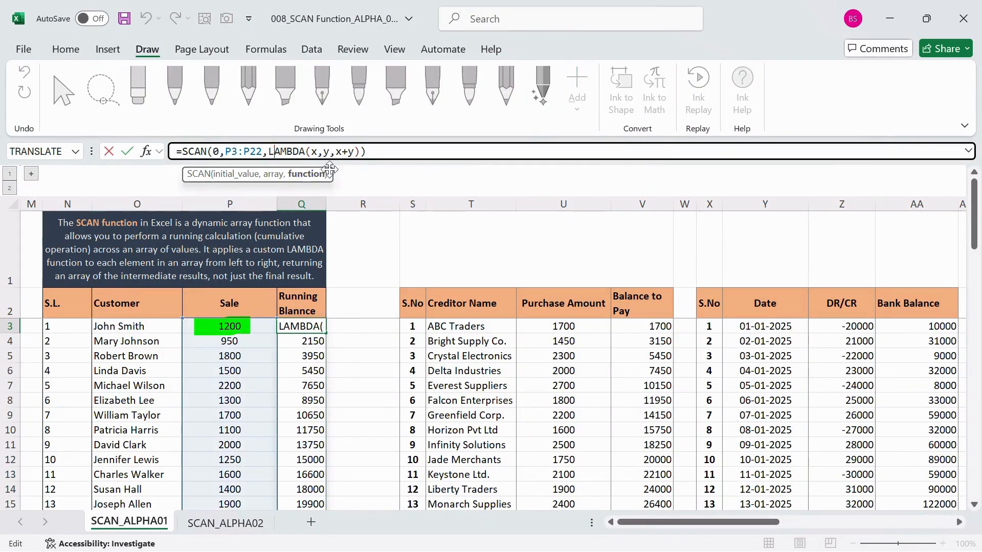
left_click_drag(330, 151, 360, 151)
key("Escape")
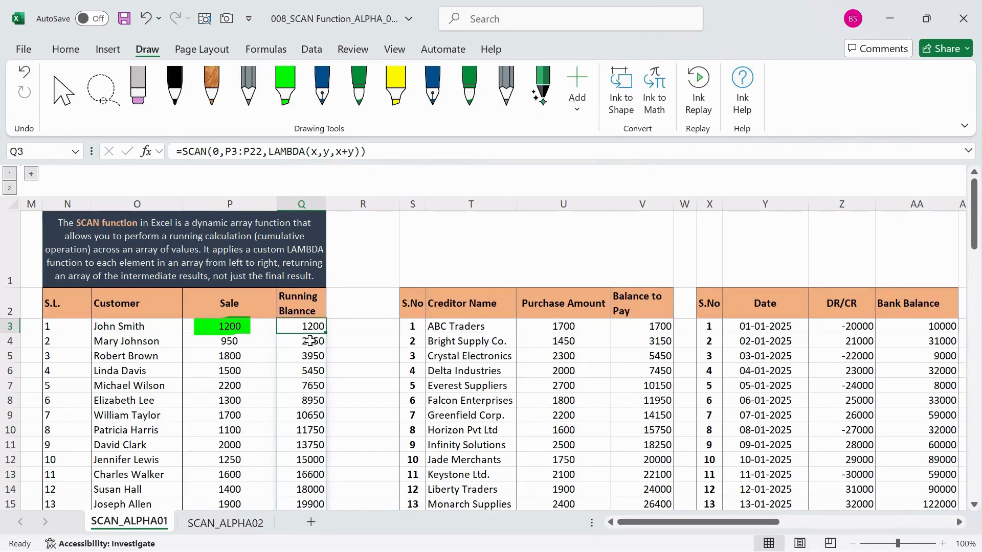
Examine the spilled running balances in column Q, comparing the row 4 balance with the sale in P4
scroll(310, 454, "down", 3)
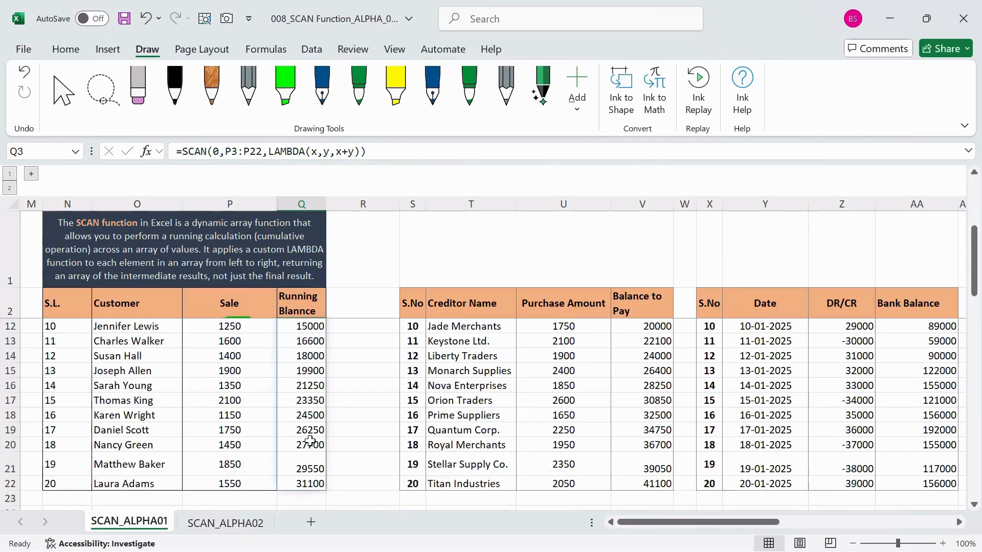
scroll(307, 430, "up", 3)
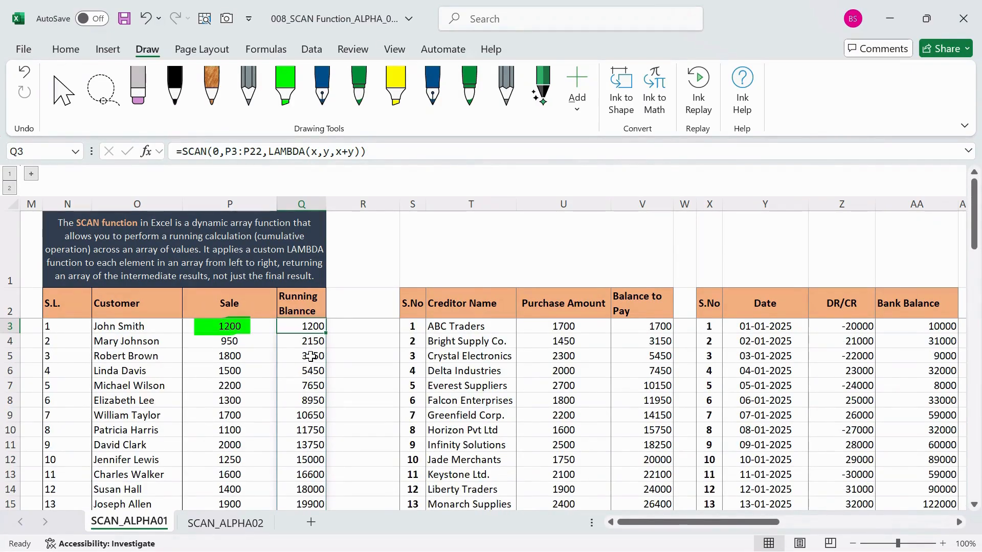
left_click_drag(310, 341, 304, 450)
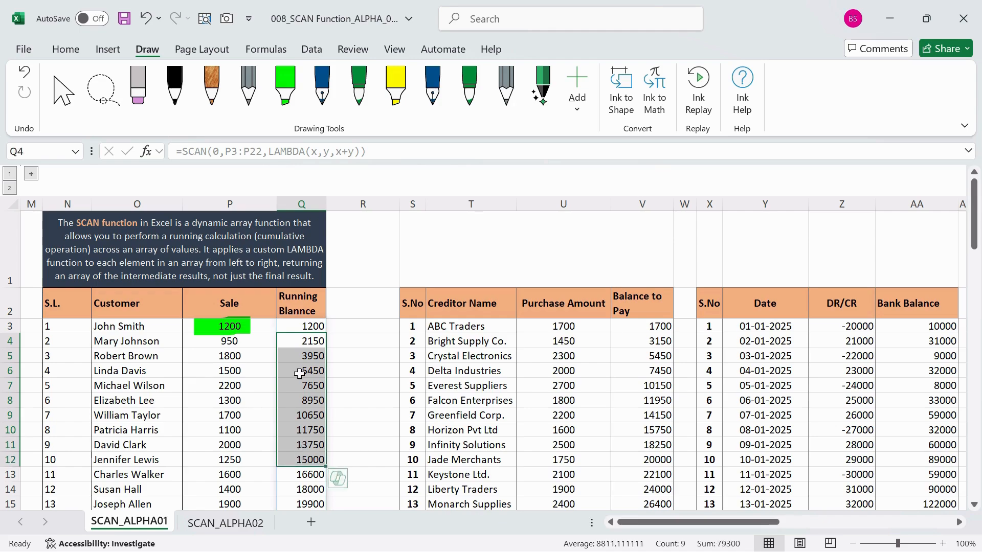
left_click(230, 342)
left_click(313, 340)
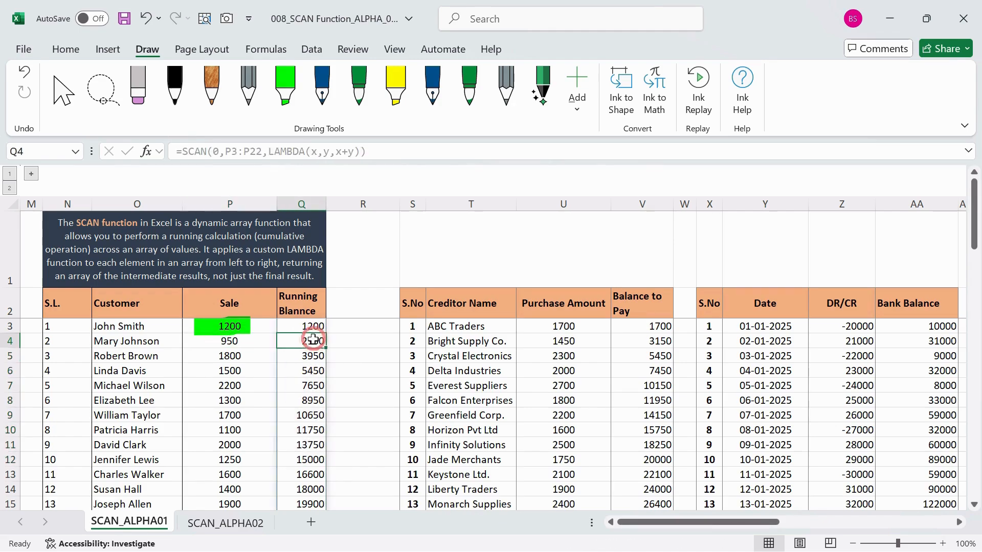
left_click(230, 342)
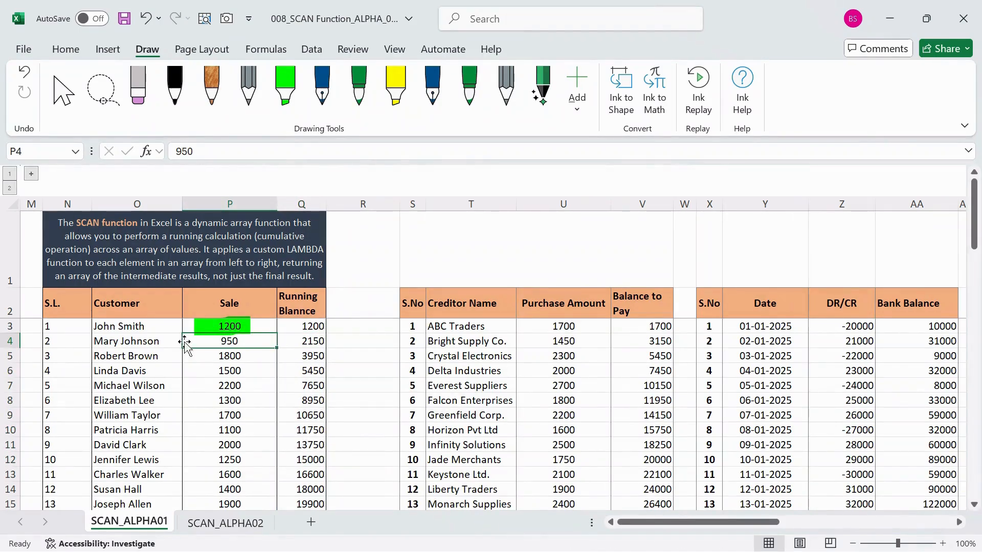
left_click(10, 341)
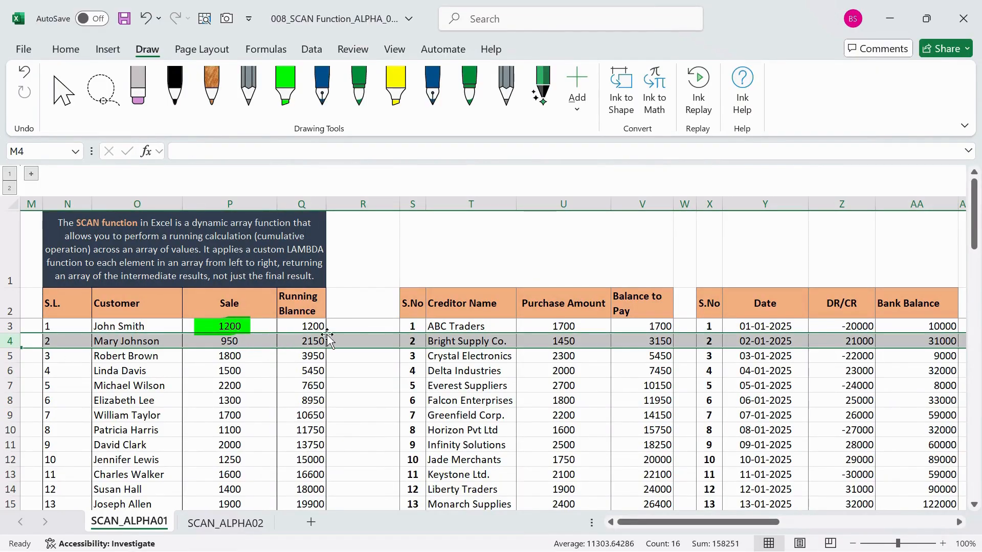
left_click(308, 342)
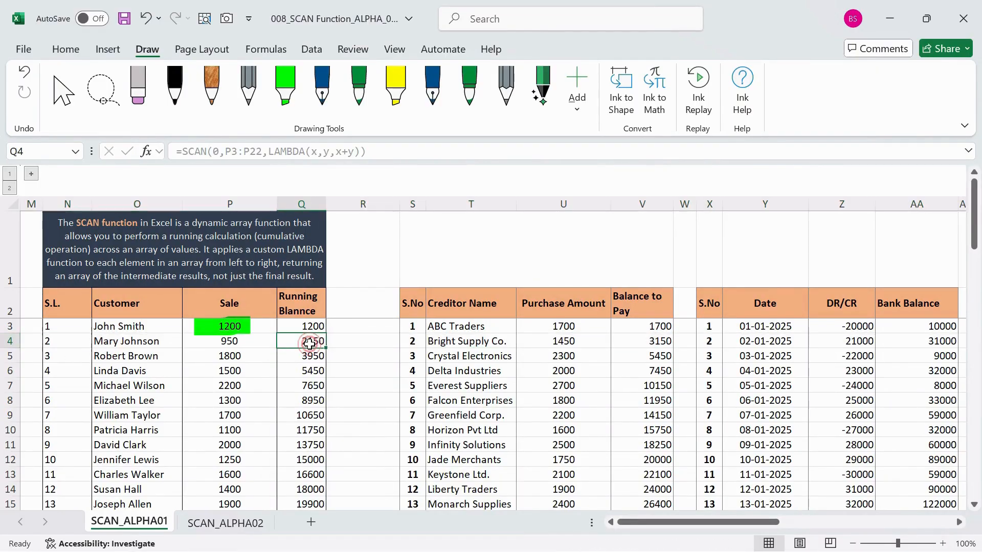
left_click(10, 341)
left_click(230, 341)
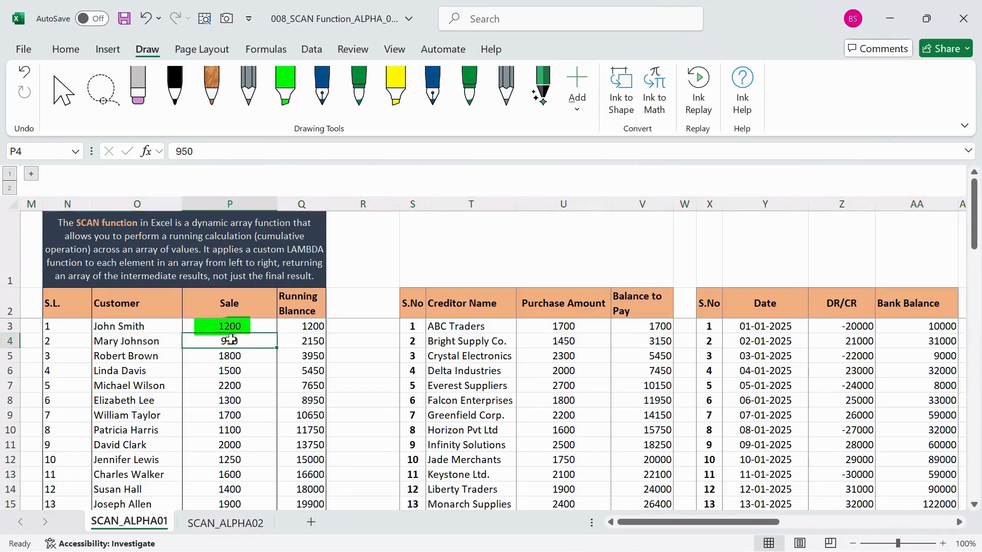
Mark the second Sale value in P4 with the yellow highlighter and the first running balance in Q3 with the green one
left_click(399, 85)
mouse_move(220, 340)
left_mouse_down()
mouse_move(209, 352)
mouse_move(243, 345)
left_mouse_up()
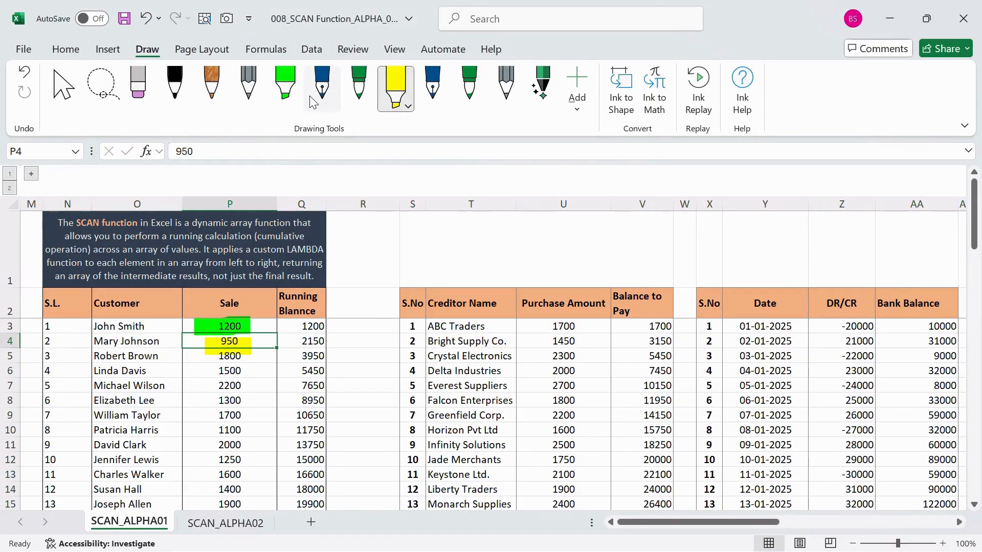
left_click(285, 87)
mouse_move(287, 318)
left_mouse_down()
mouse_move(288, 335)
mouse_move(328, 324)
left_mouse_up()
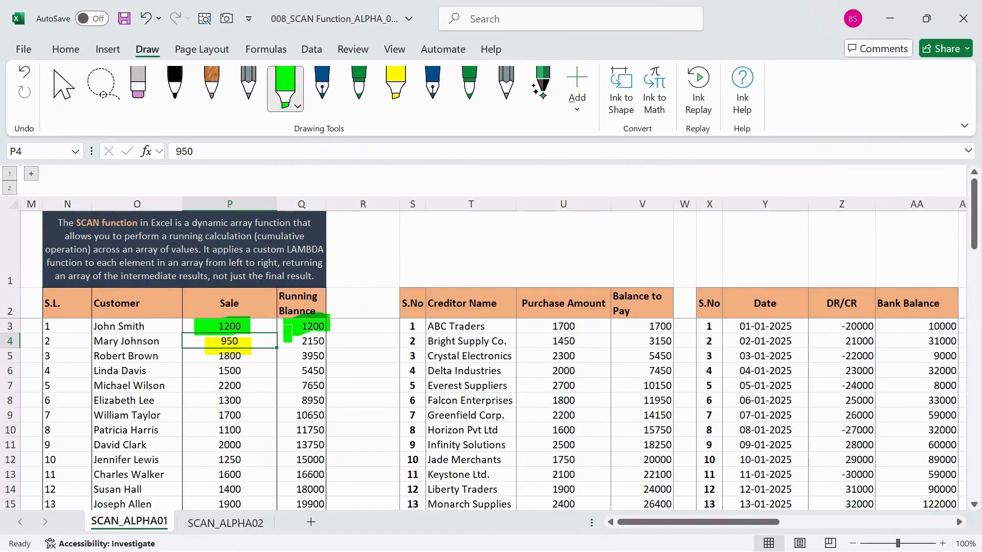
left_click_drag(285, 326, 334, 322)
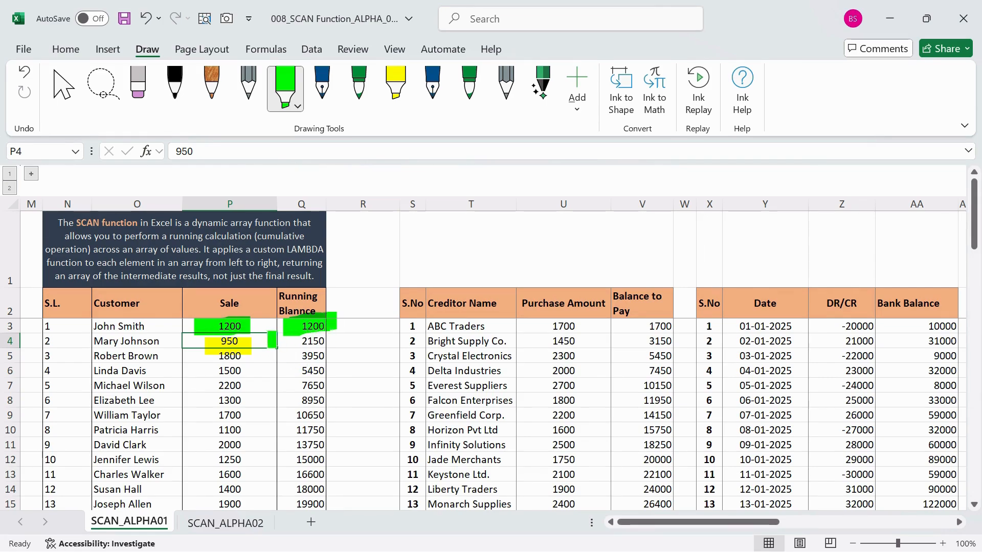
Mark the P4 sale over in green and highlight the second running balance in Q4 in yellow
left_click_drag(202, 343, 248, 344)
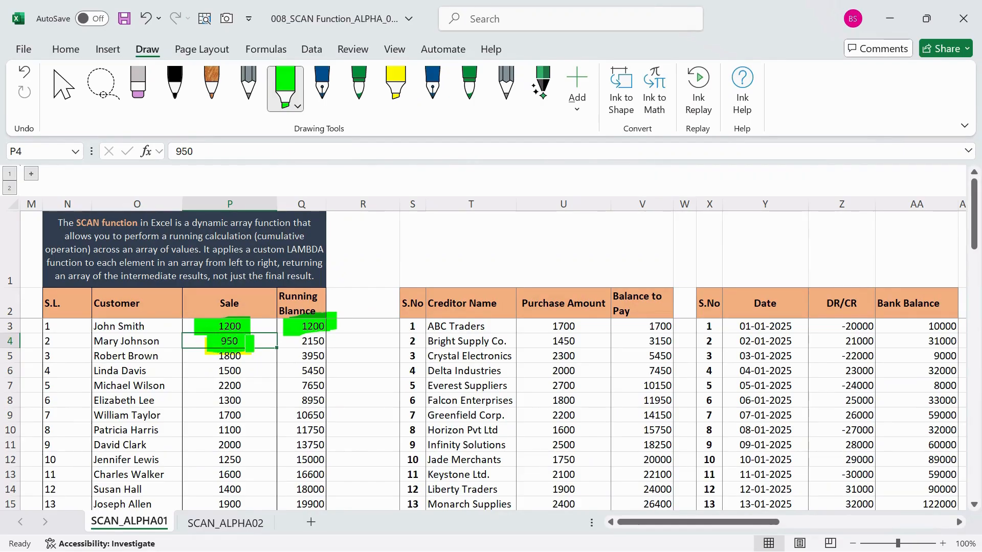
left_click(395, 85)
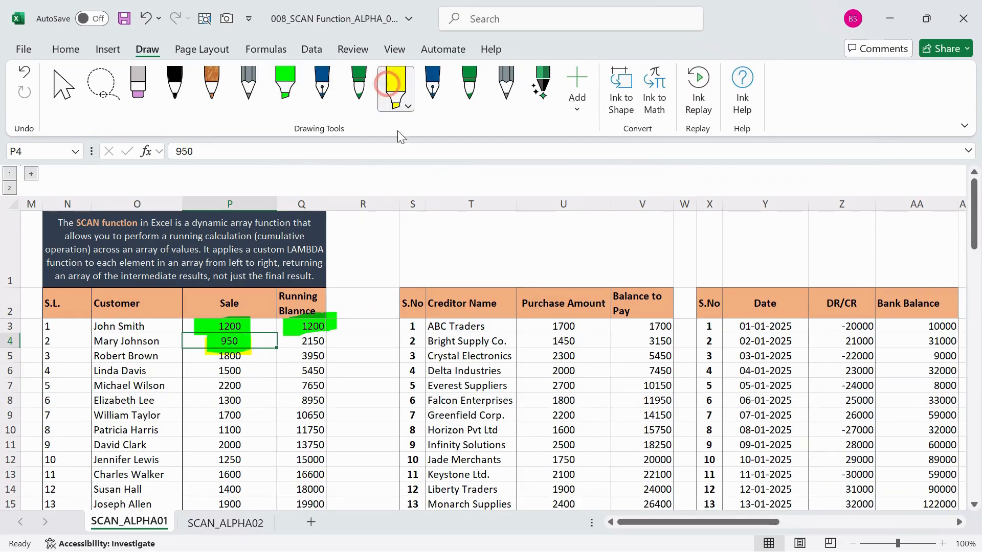
left_click_drag(294, 341, 332, 339)
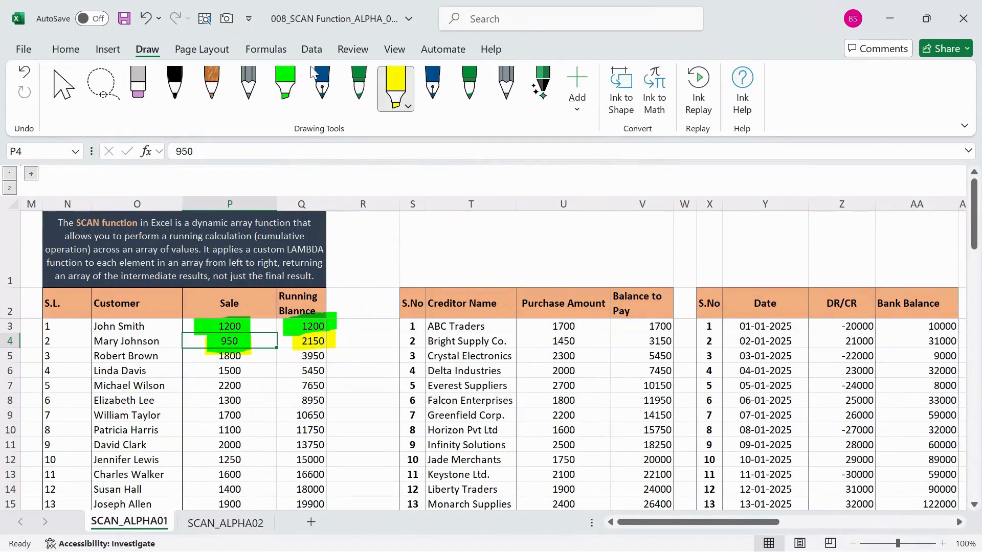
Mark the third sale in P5 and its running balance in Q5 with the green highlighter and put the pen away
left_click(284, 84)
mouse_move(215, 352)
left_mouse_down()
mouse_move(216, 366)
mouse_move(250, 357)
left_mouse_up()
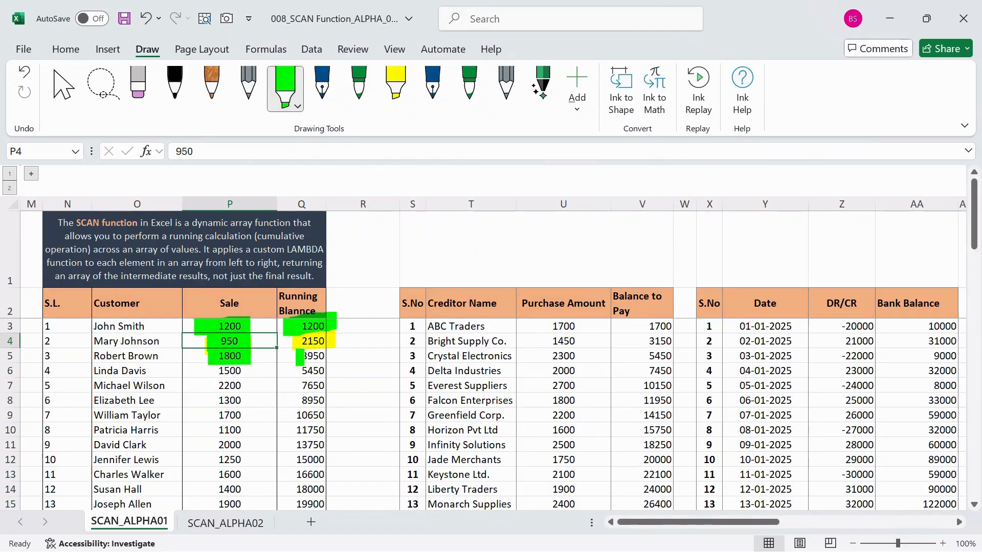
left_click_drag(300, 358, 329, 358)
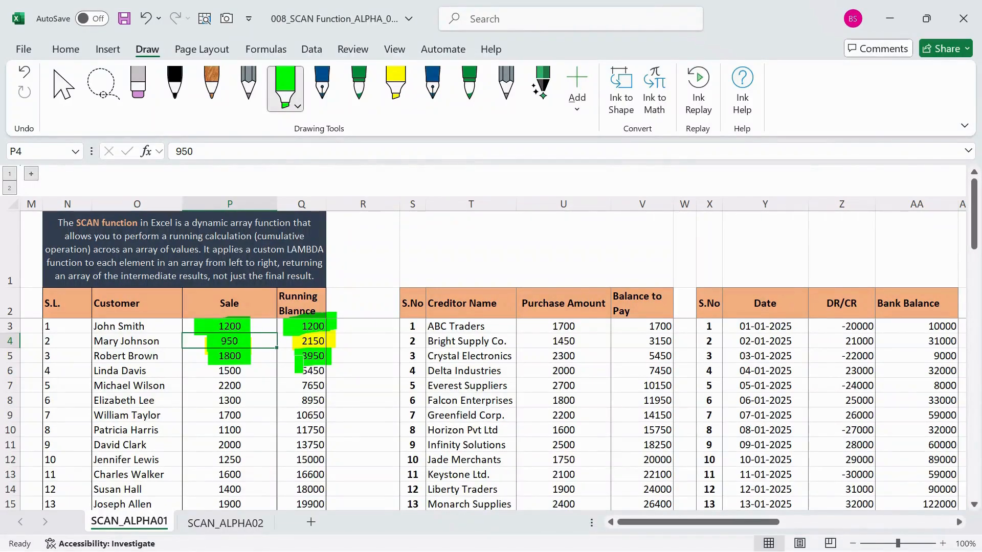
key("Escape")
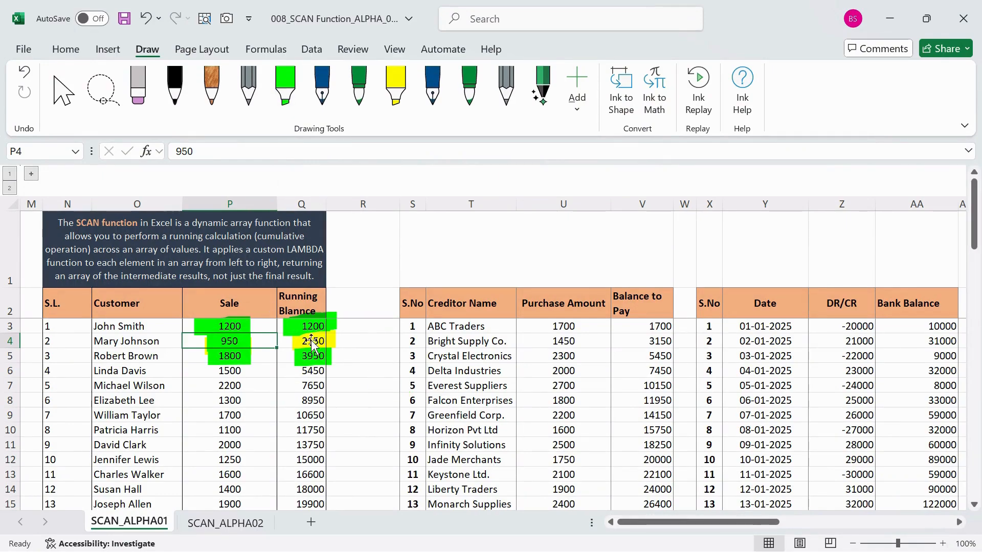
Undo all the highlighter marks on the Sale and running balance columns, including the one on P3
key("ctrl+z")
key("ctrl+z")
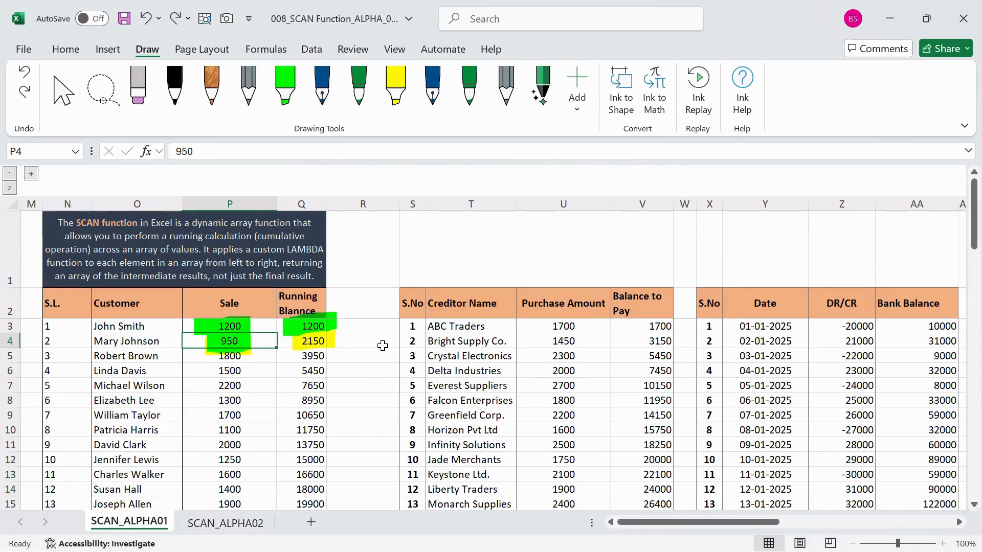
key("ctrl+z")
key("ctrl+z")
key("ctrl+z")
key("ctrl+z")
key("ctrl+z")
key("ctrl+z")
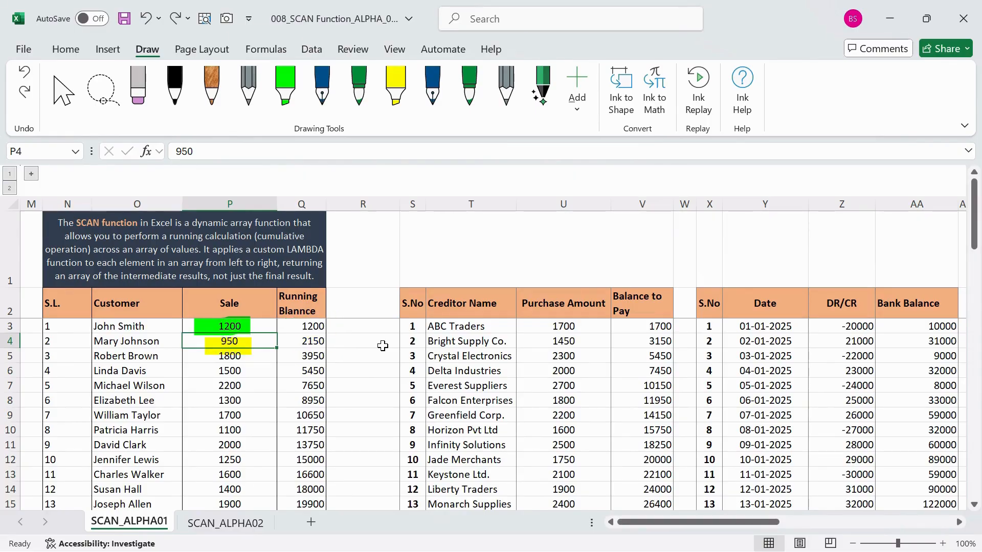
key("ctrl+z")
key("ctrl+z")
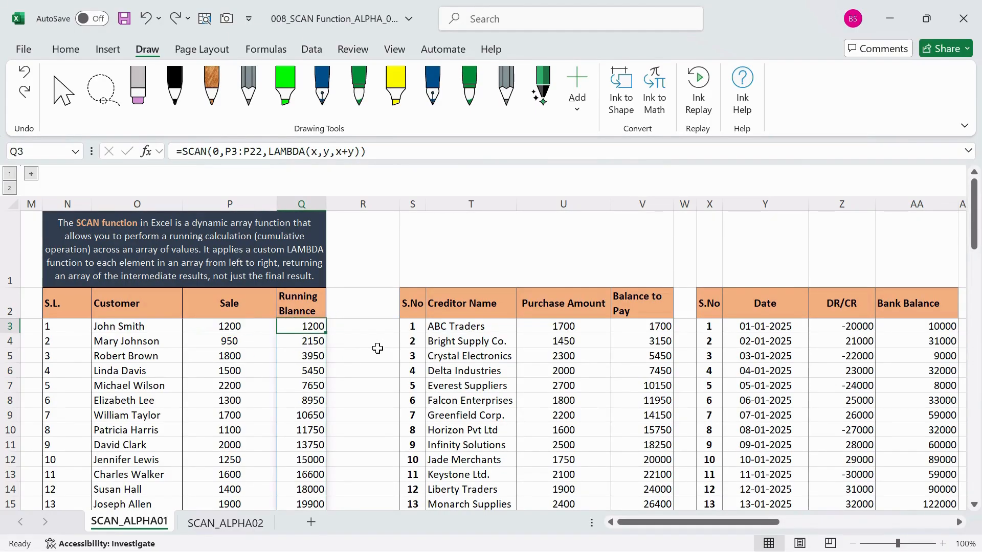
Inspect the whole SCAN formula in Q3 and preview its P3:P22 array argument
left_click(243, 151)
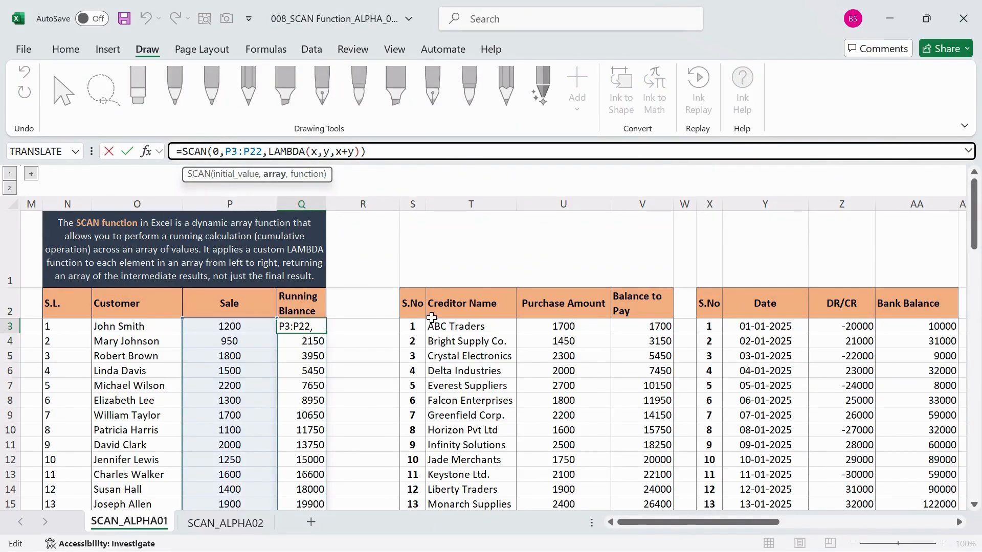
left_click_drag(176, 151, 367, 151)
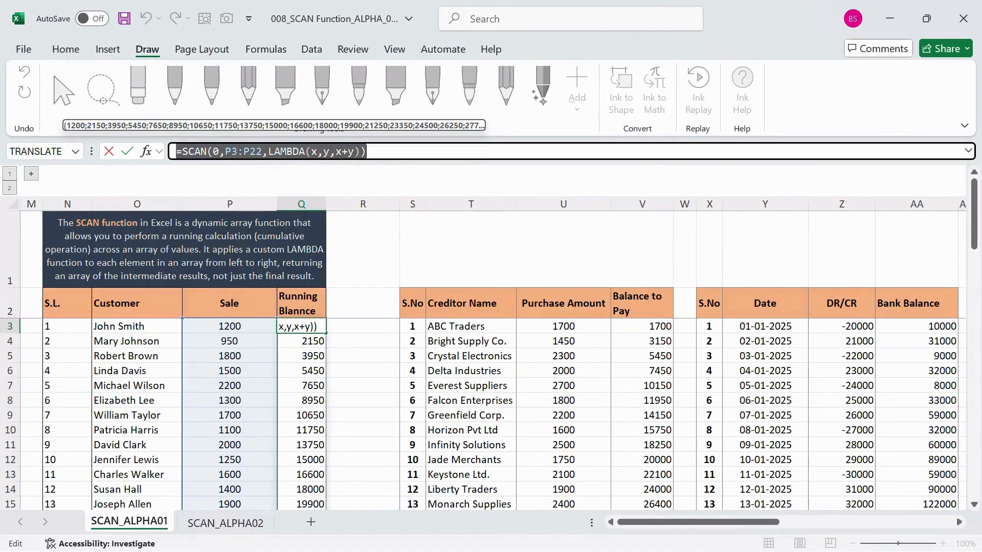
left_click_drag(225, 151, 263, 151)
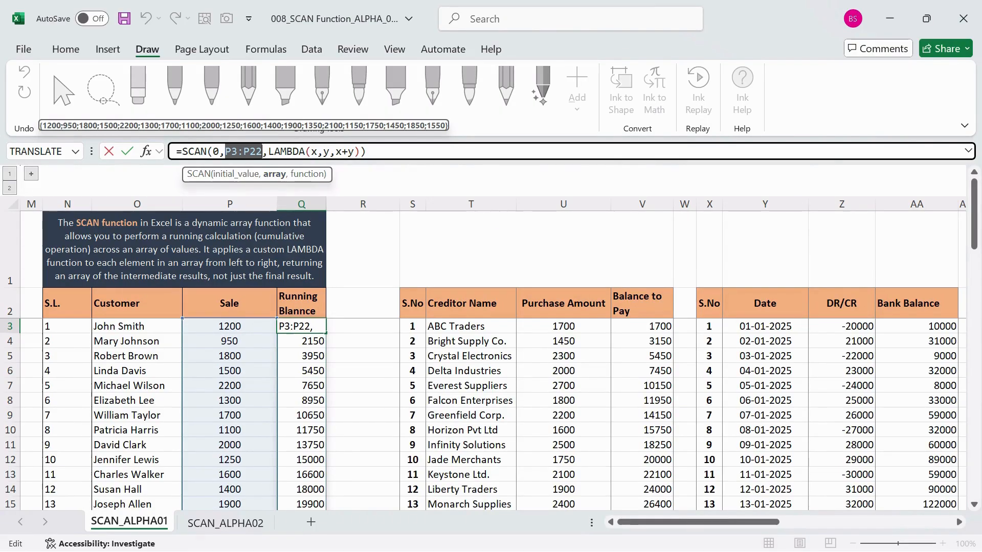
Examine the LAMBDA function argument of the Q3 formula and its parameters x and y
key("Right")
key("shift+Right")
key("shift+Right")
key("shift+Right")
key("shift+Right")
key("shift+Right")
key("shift+Right")
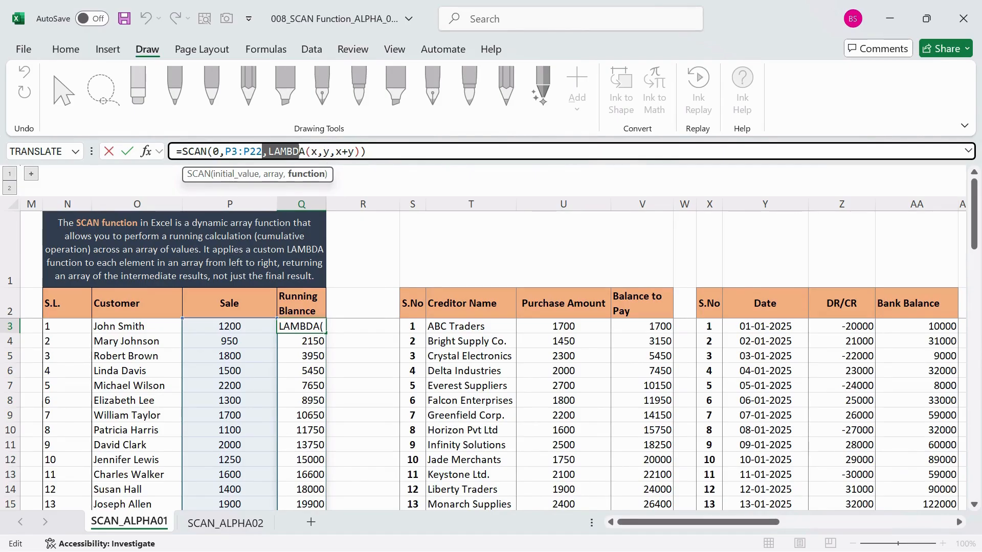
left_click(310, 153)
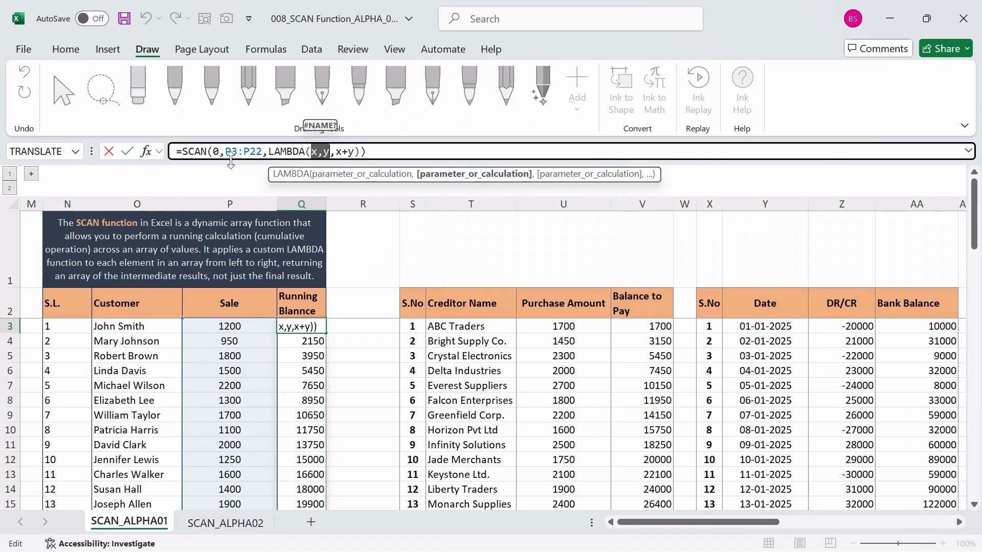
Review the Q3 formula's initial value, array, x,y parameters and x+y calculation, and leave the formula unedited
left_click(214, 152)
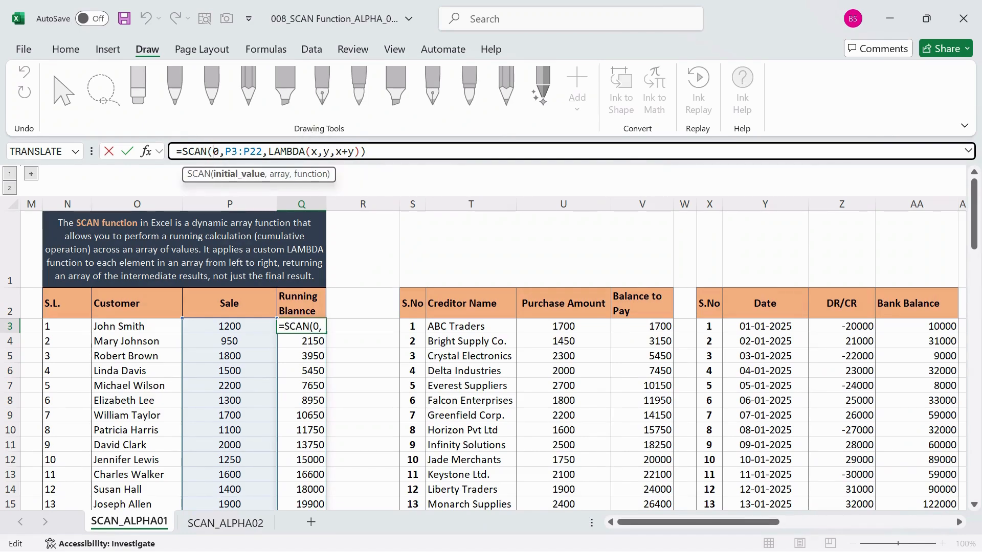
left_click_drag(220, 151, 256, 152)
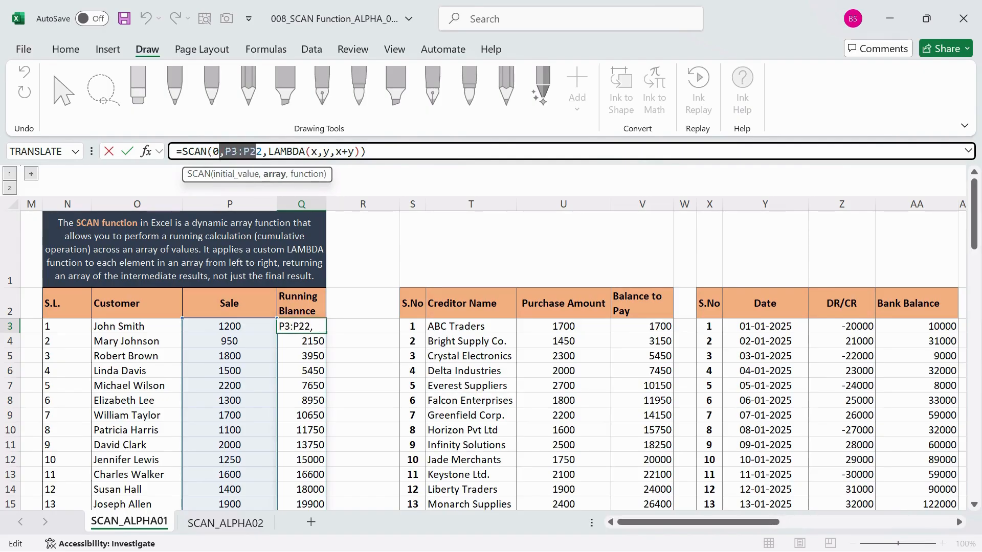
left_click(322, 151)
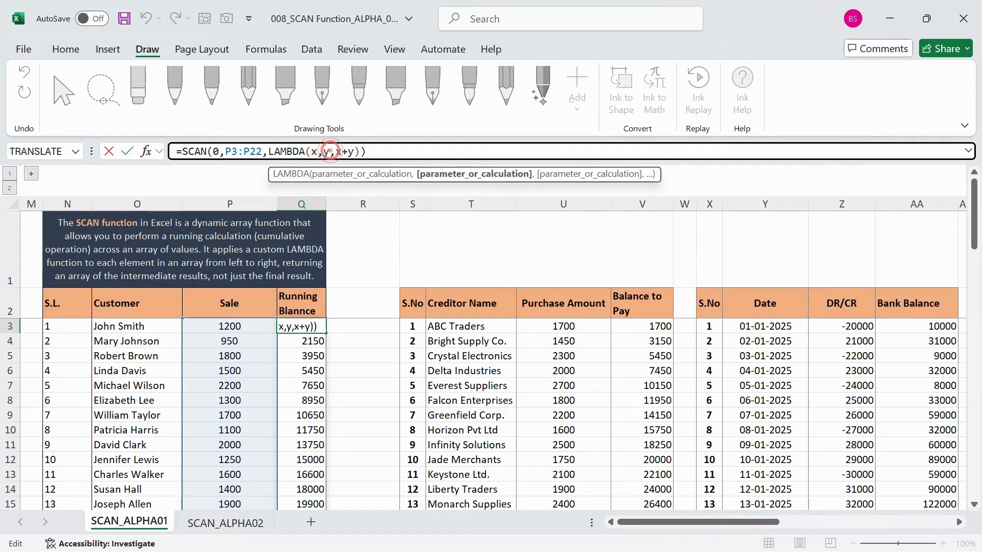
left_click_drag(330, 151, 312, 151)
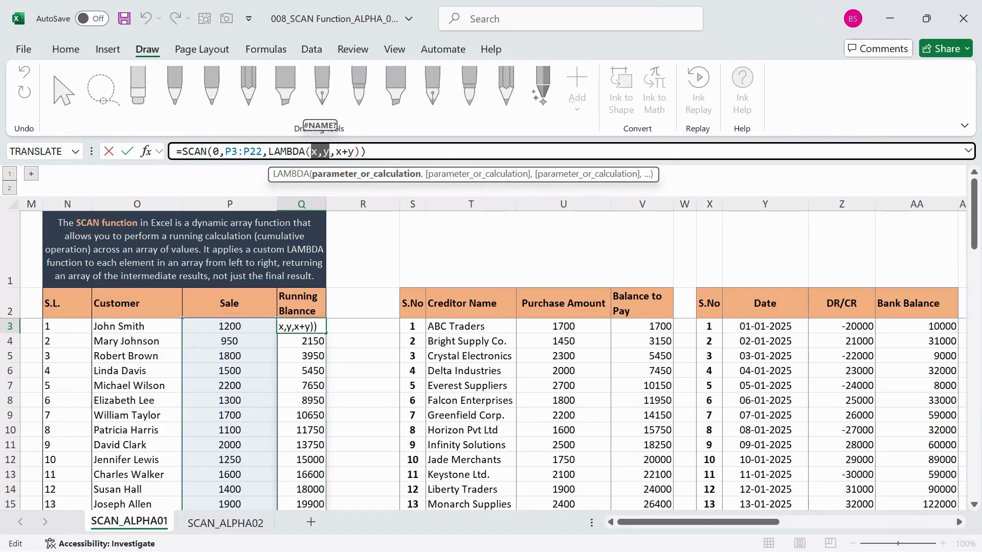
left_click(330, 152)
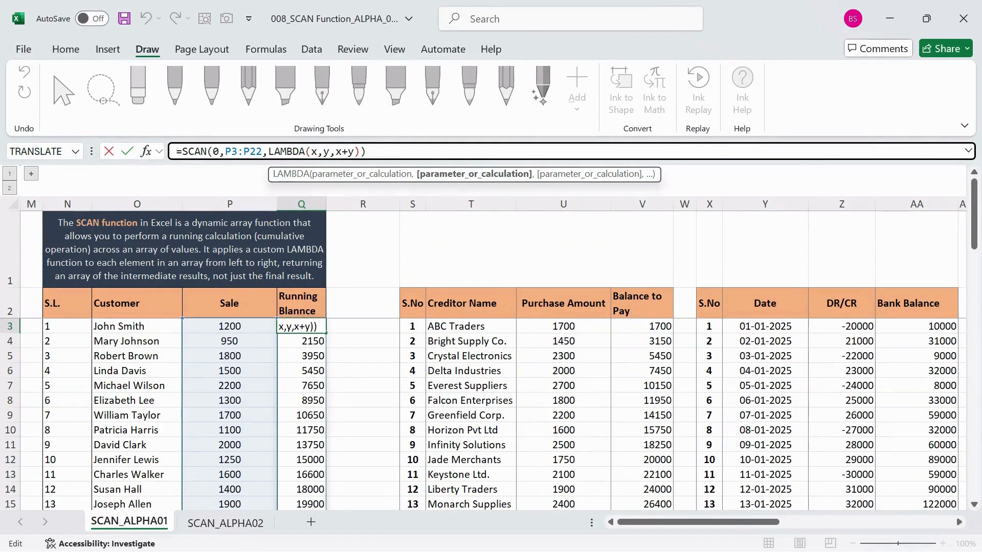
left_click_drag(336, 151, 354, 152)
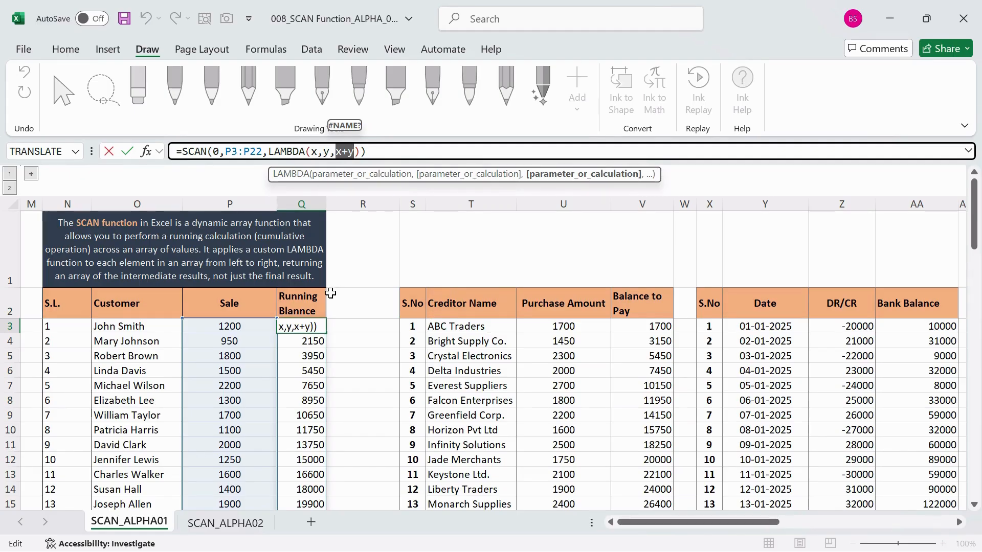
key("Return")
key("Up")
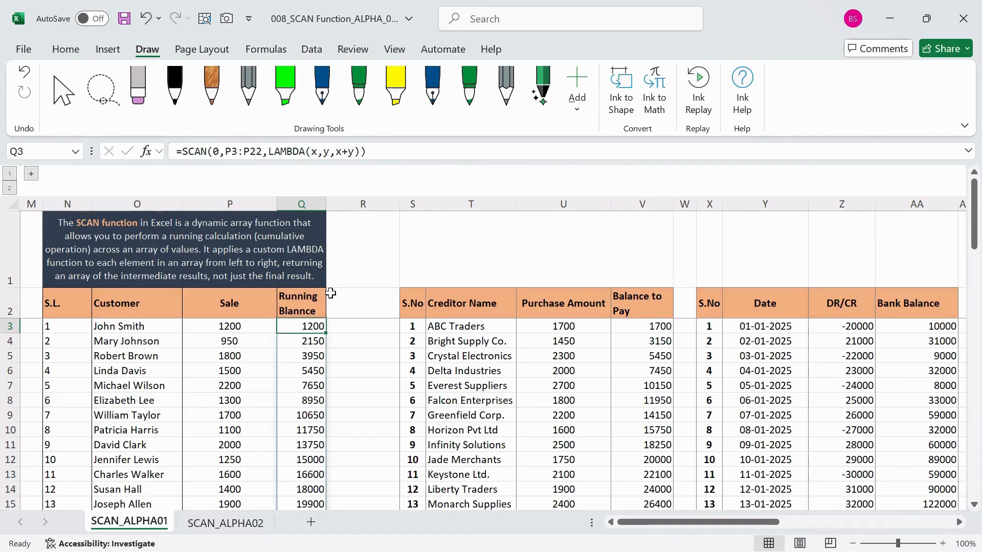
Set the initial value of the SCAN formula in Q3 to 10000, keeping Q3 selected
left_click_drag(227, 324, 305, 327)
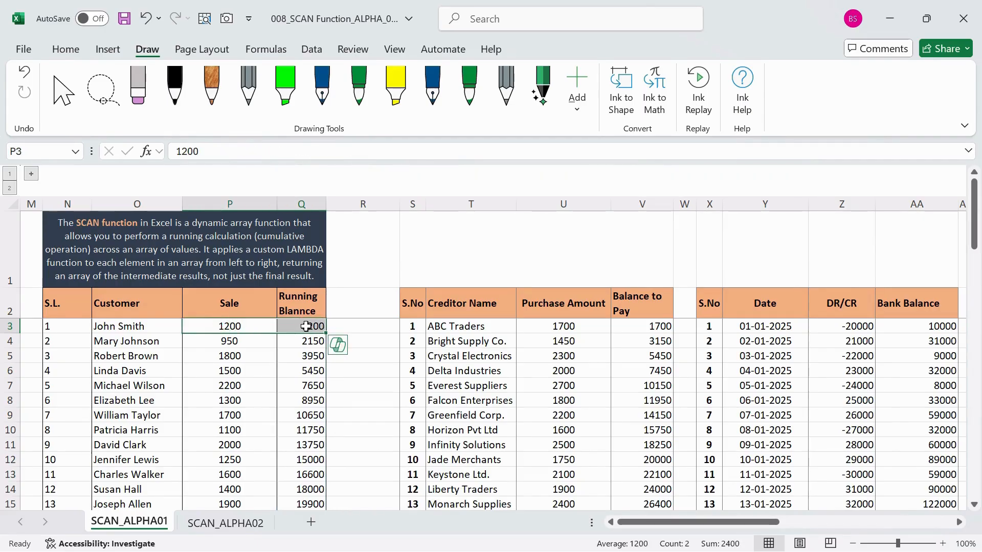
left_click(308, 326)
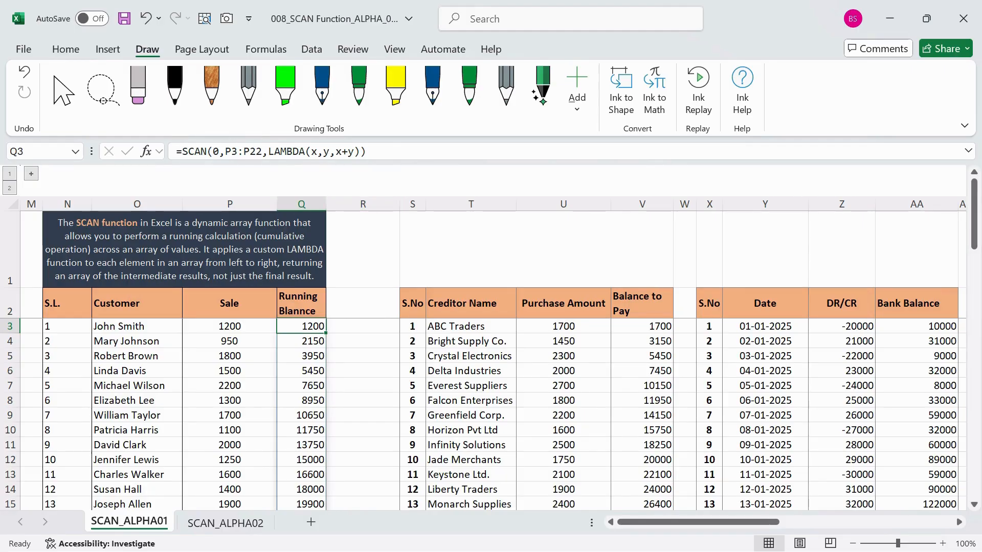
left_click(213, 151)
type("100")
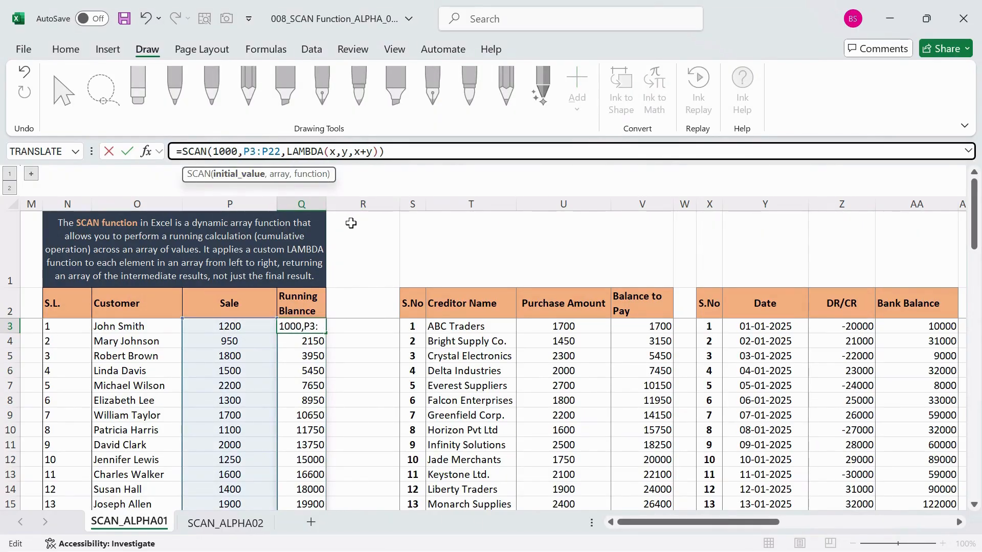
type("0")
key("ctrl+Return")
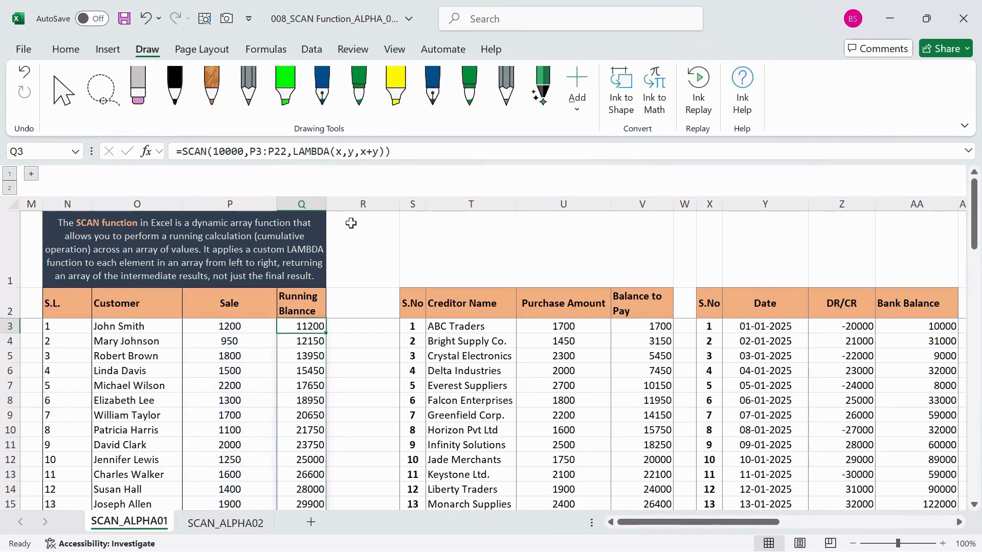
Compare the P3 sale with the Q3 balance and review the recalculated running balances down column Q
left_click(218, 328)
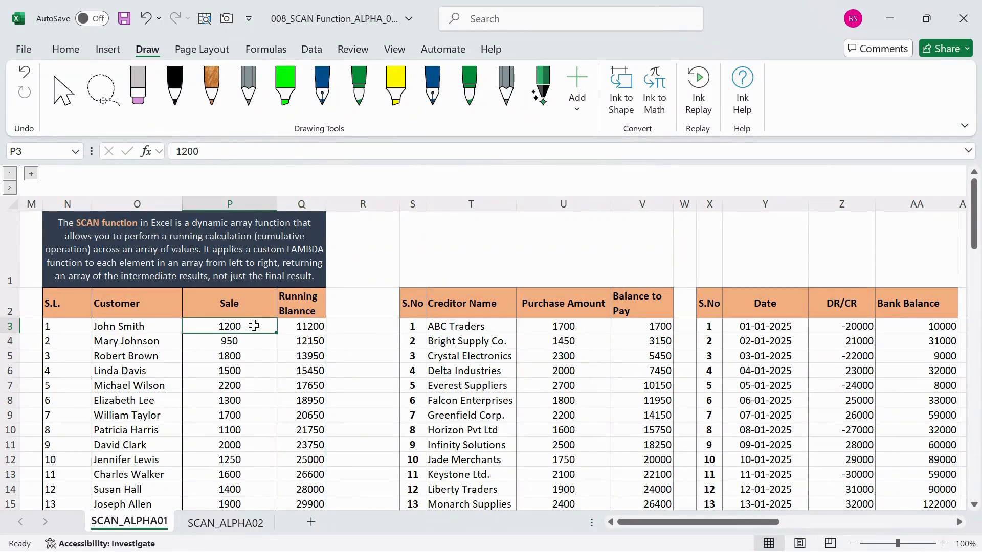
left_click(318, 324)
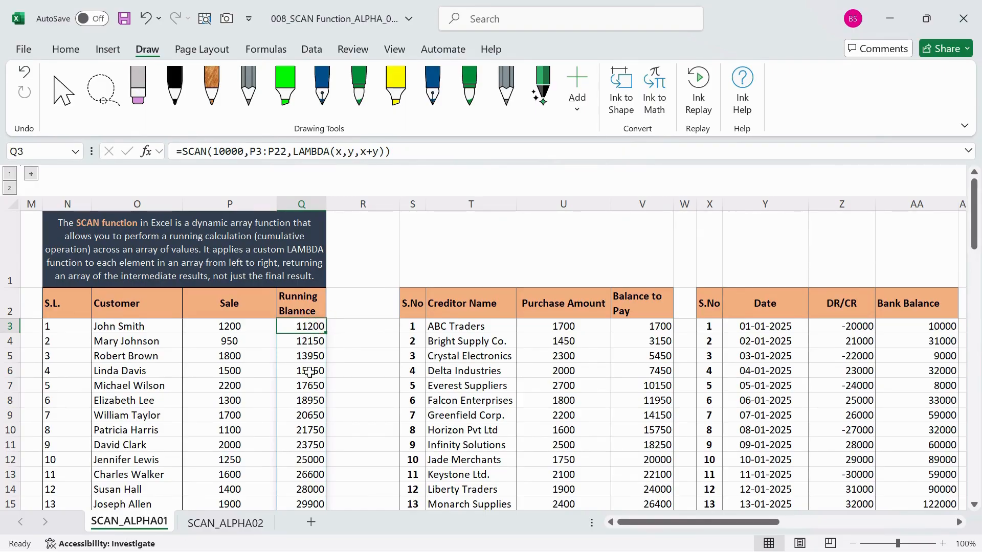
scroll(302, 389, "down", 2)
scroll(302, 397, "down", 1)
scroll(300, 432, "up", 3)
Inspect the SCAN formula in Q3 and the spilled one in Q4, leaving both unedited and Q3 selected
left_click(299, 152)
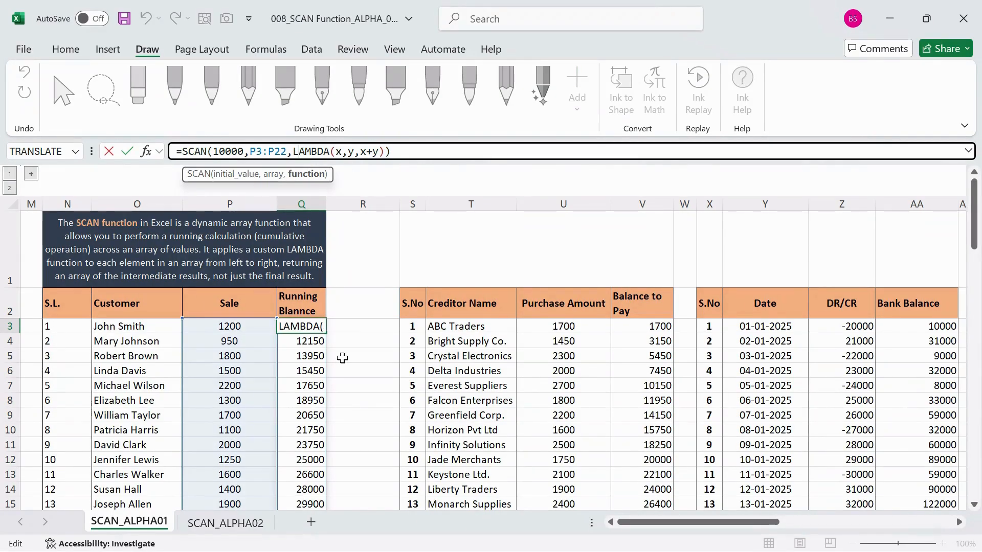
key("Return")
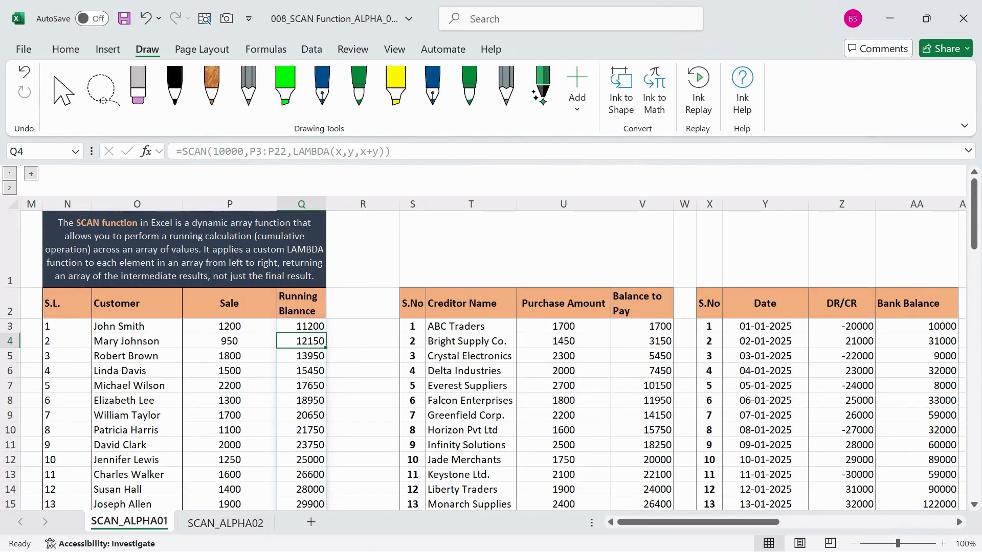
left_click(200, 149)
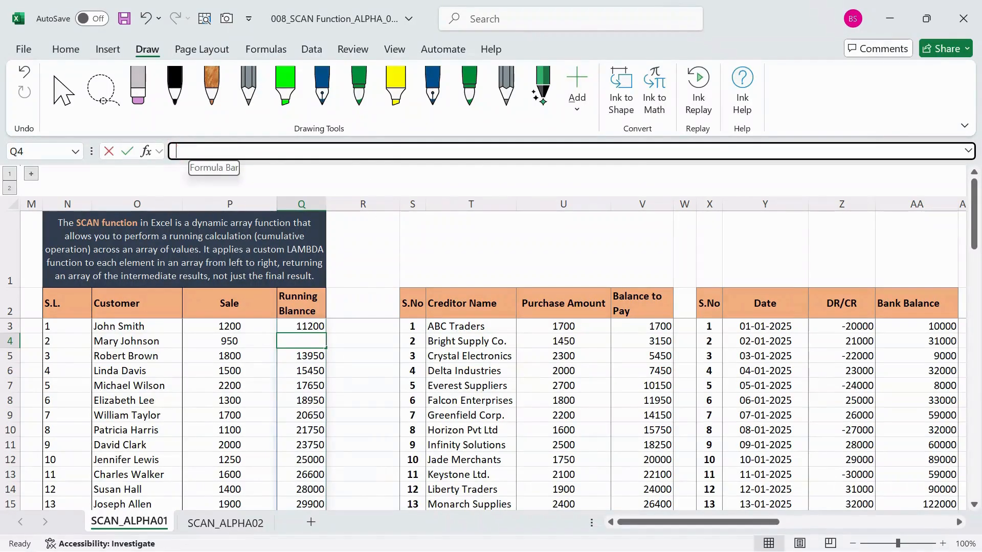
left_click(316, 372)
left_click(318, 342)
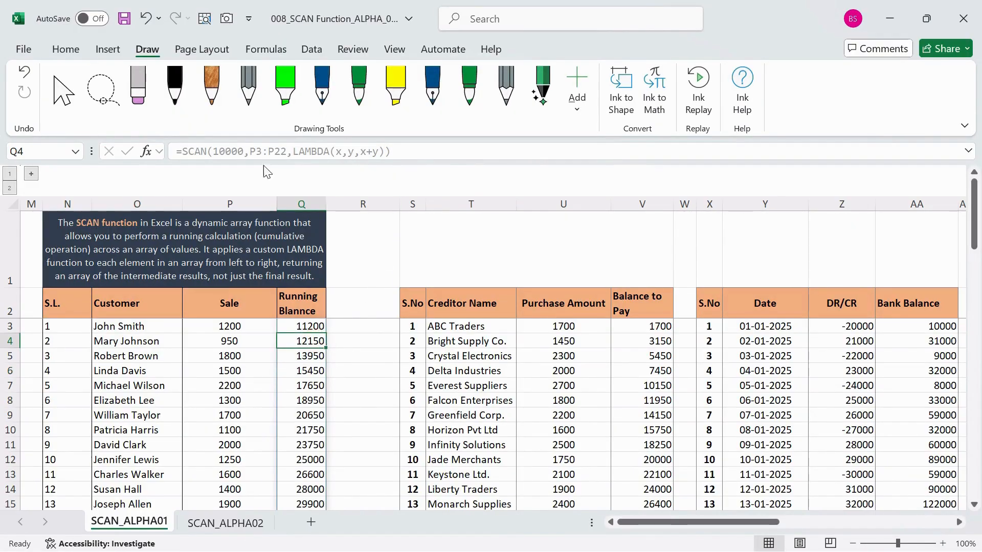
left_click(314, 326)
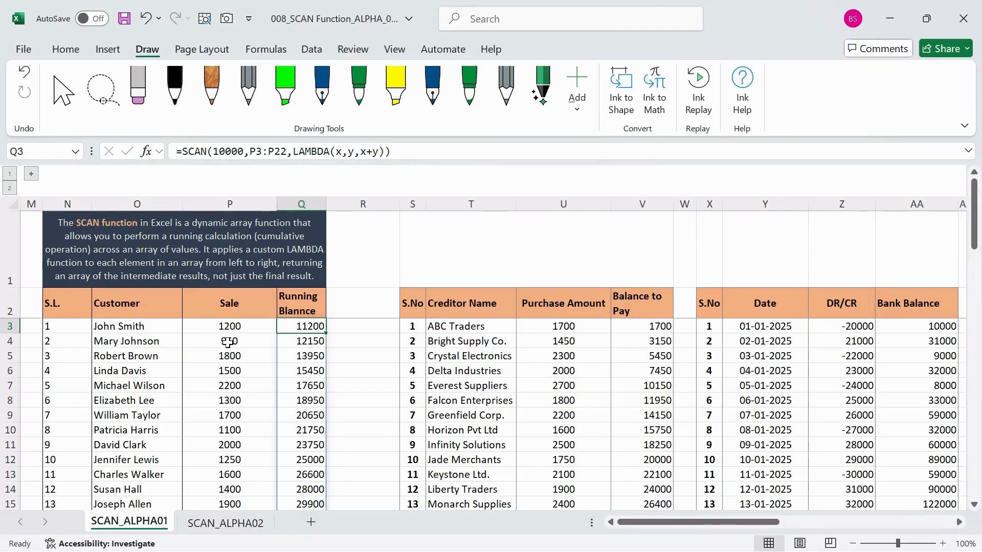
Highlight the P4 sale and the Q3 balance in green, and the Q4 balance in yellow, leaving the highlighters off
left_click(295, 83)
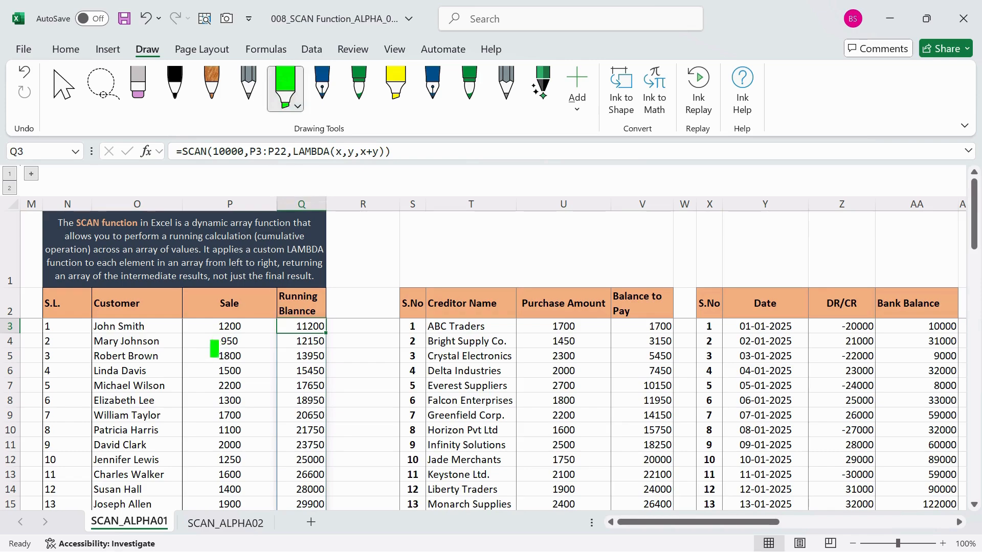
left_click_drag(212, 341, 332, 326)
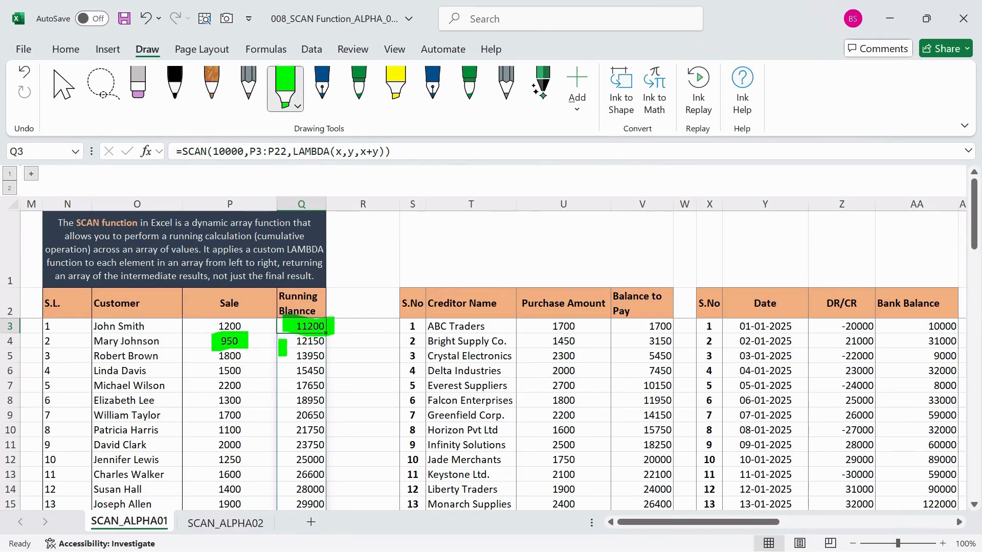
left_click(396, 86)
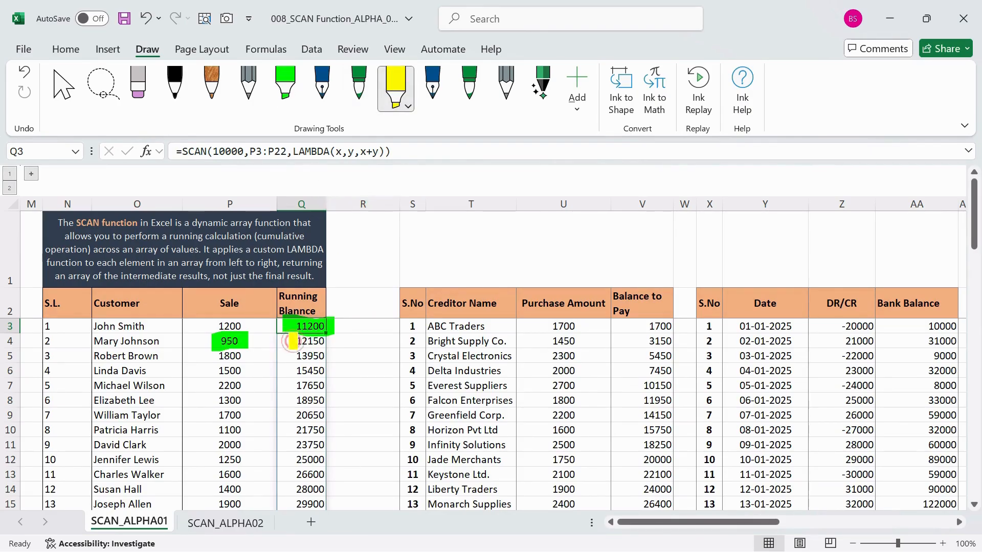
left_click_drag(289, 341, 342, 342)
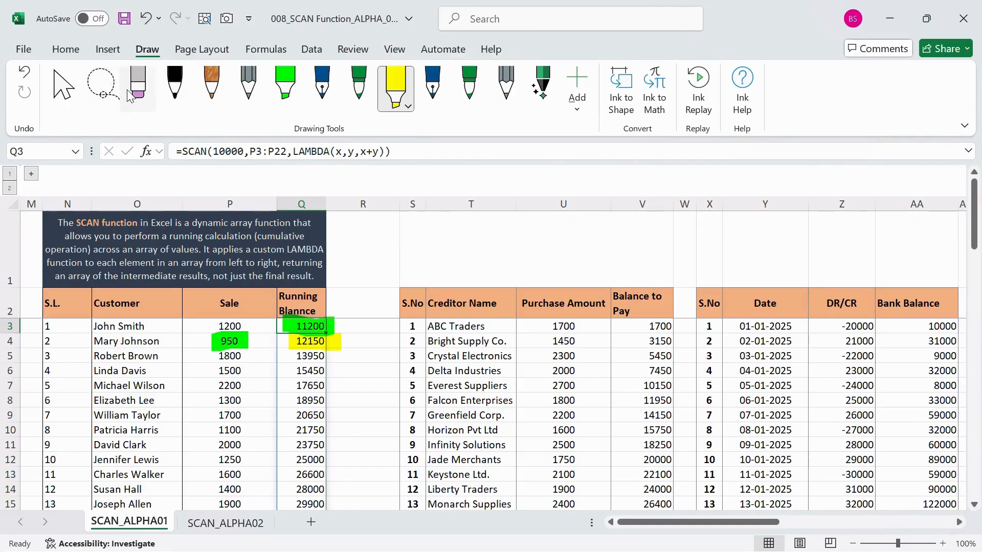
left_click(62, 87)
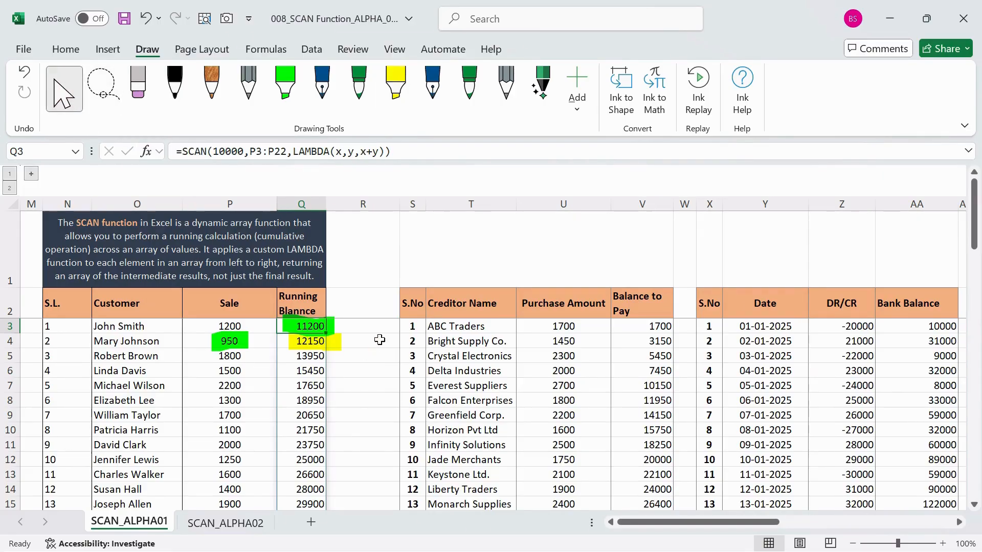
Inspect the Balance to Pay SCAN formula in V3 without editing it, and view the SCAN_ALPHA02 sheet before returning to SCAN_ALPHA01
scroll(619, 399, "down", 1)
scroll(639, 366, "up", 1)
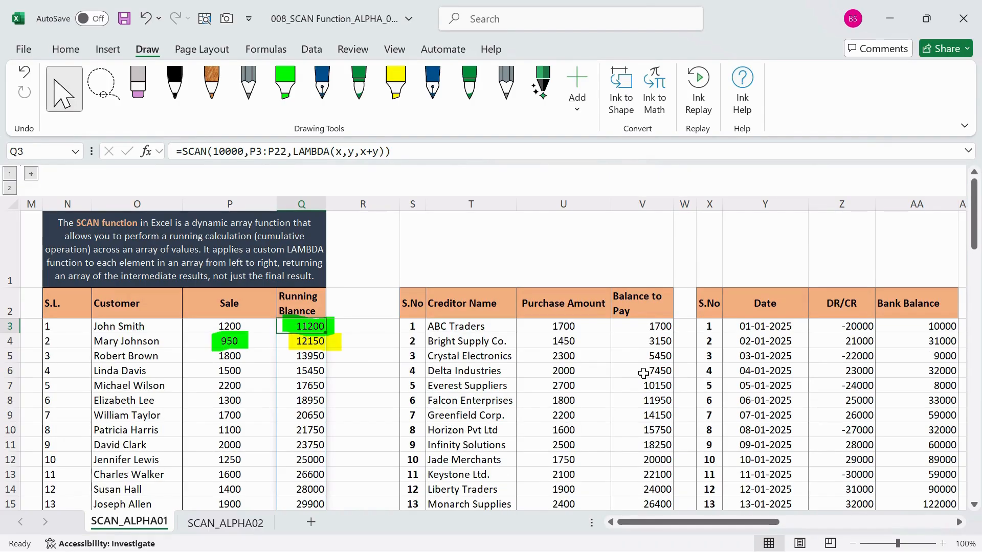
left_click(636, 313)
left_click_drag(471, 326, 580, 461)
left_click(655, 327)
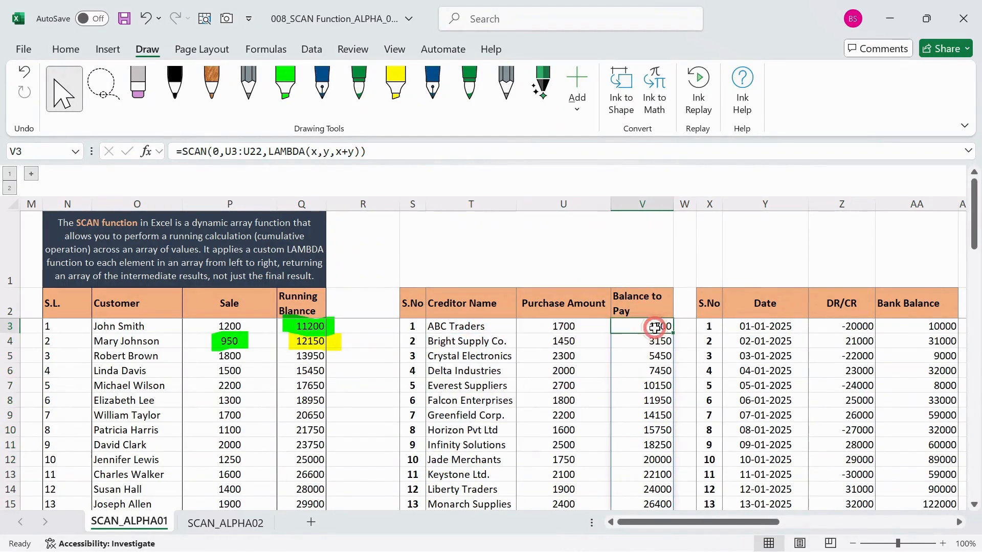
left_click(381, 151)
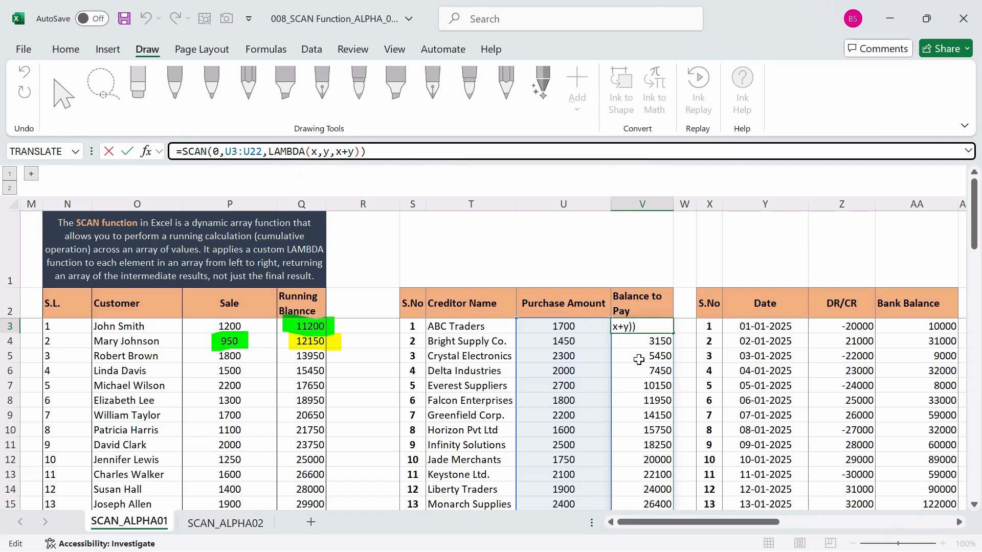
left_click_drag(636, 524, 600, 524)
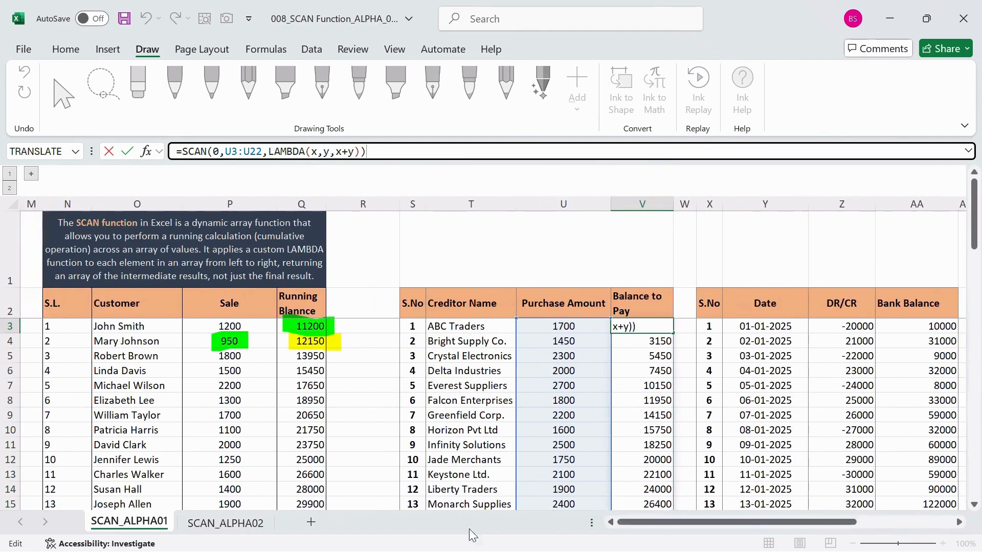
left_click(226, 522)
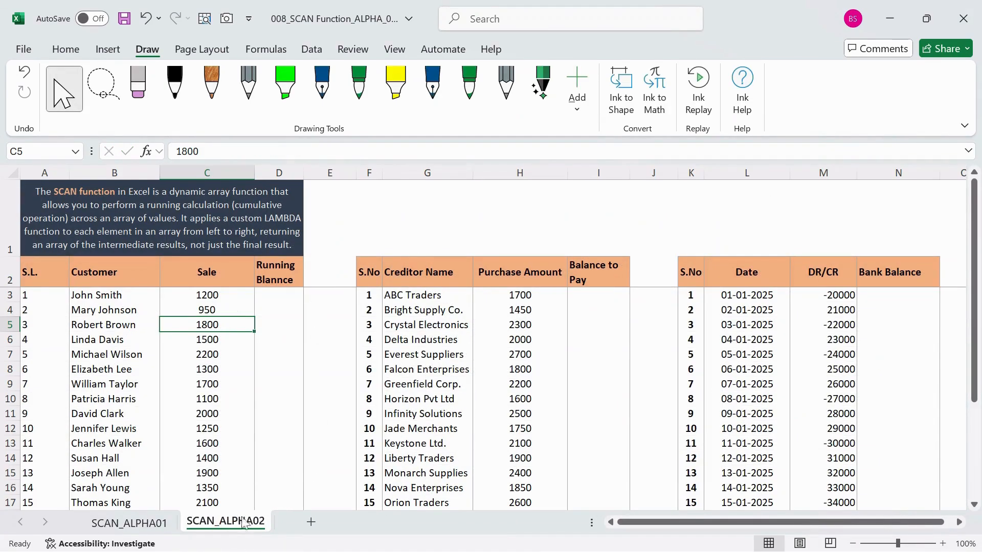
left_click(131, 523)
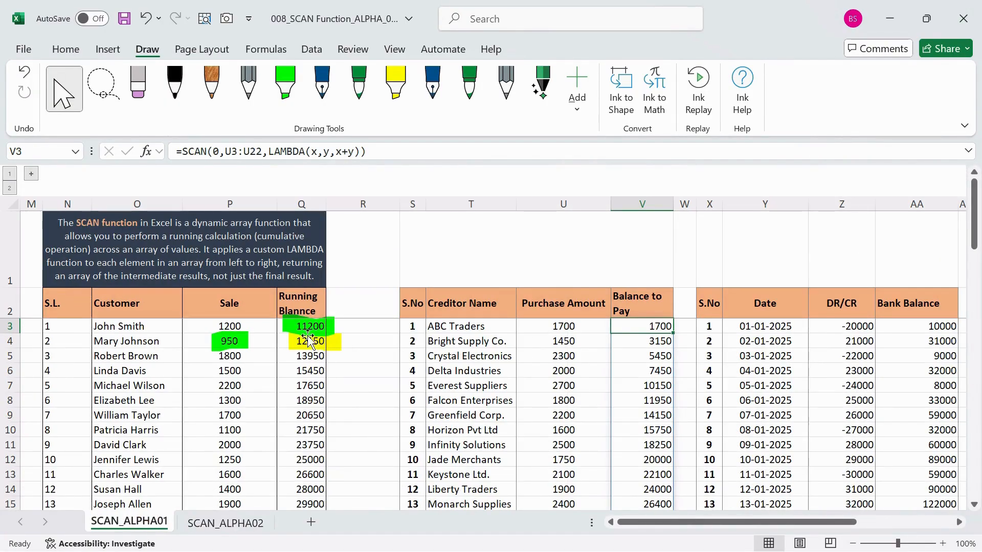
Enter =Q3 in cell R3 as the starting balance of a manual check beside the Running Blannce column
left_click(310, 372)
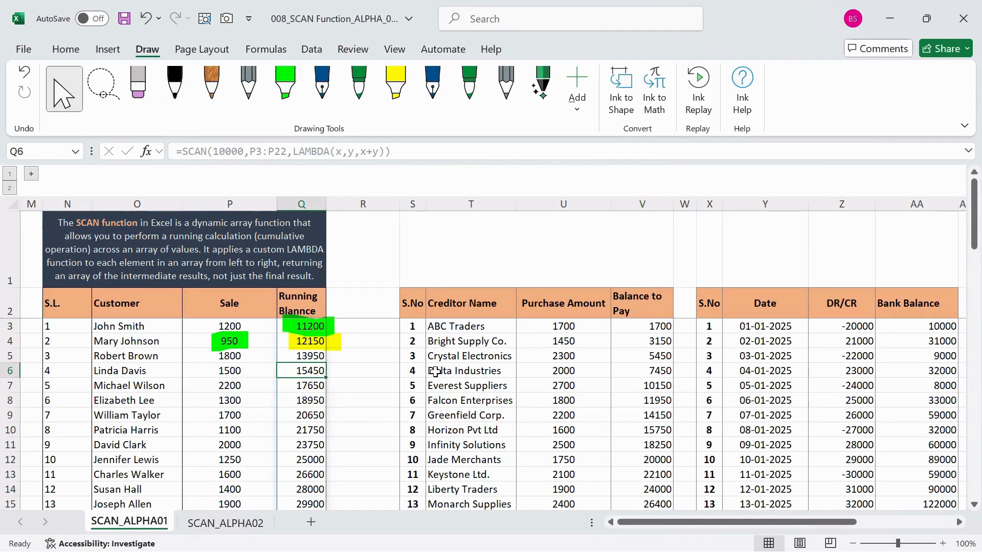
key("Up")
key("Up")
key("Up")
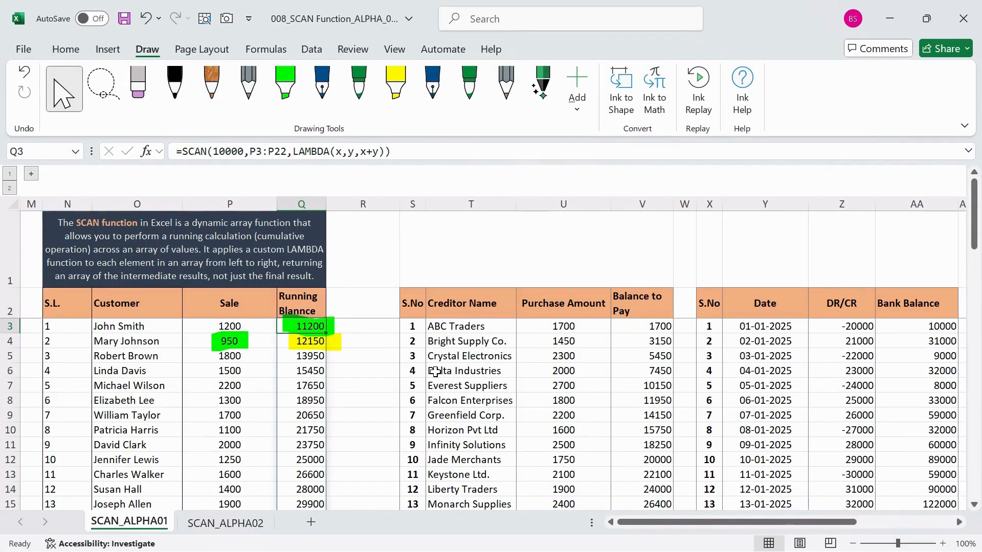
key("Right")
type("=")
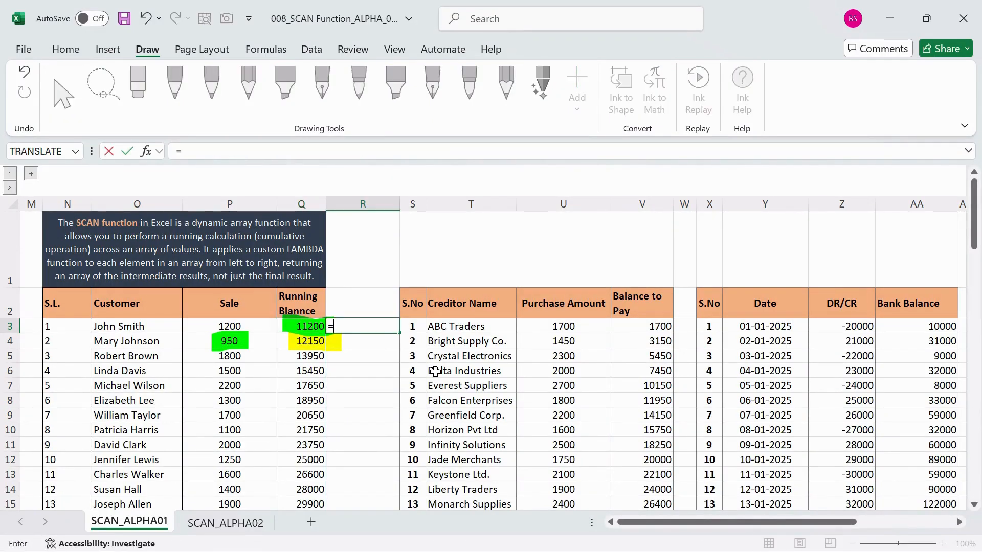
key("Left")
key("Return")
Enter =R3+P4 in cell R4 to add the second sale to the previous balance, keeping R4 selected
type("=")
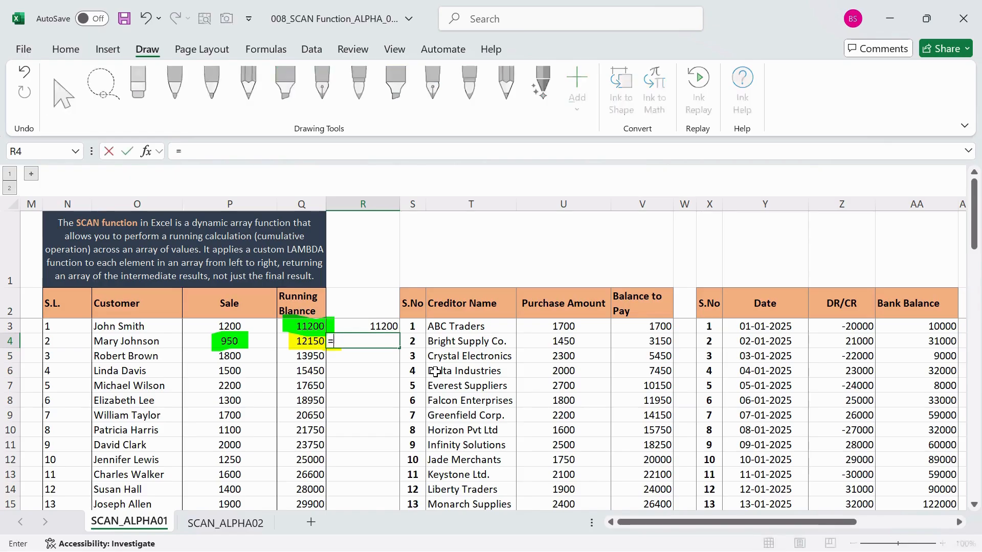
key("Up")
type("+")
key("Left")
key("Left")
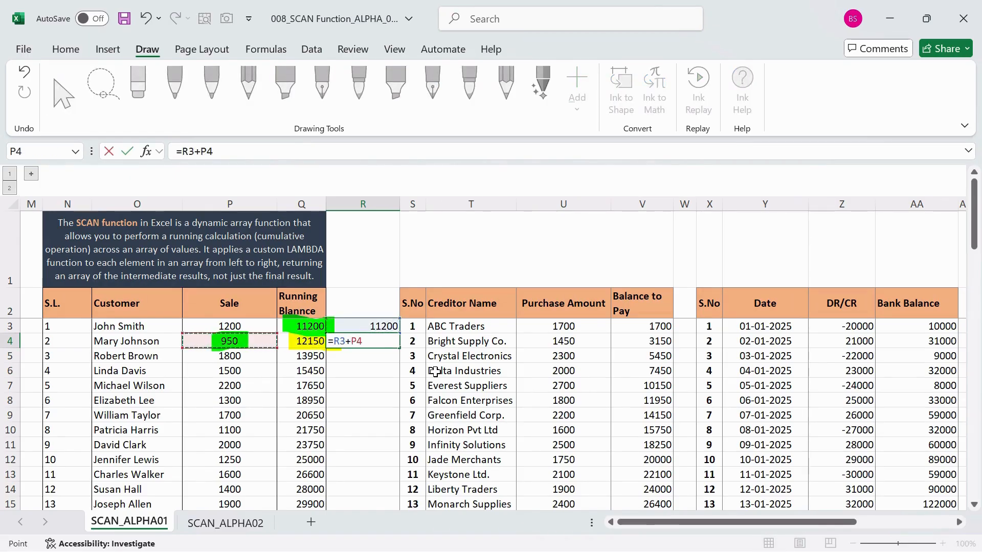
key("Return")
key("Up")
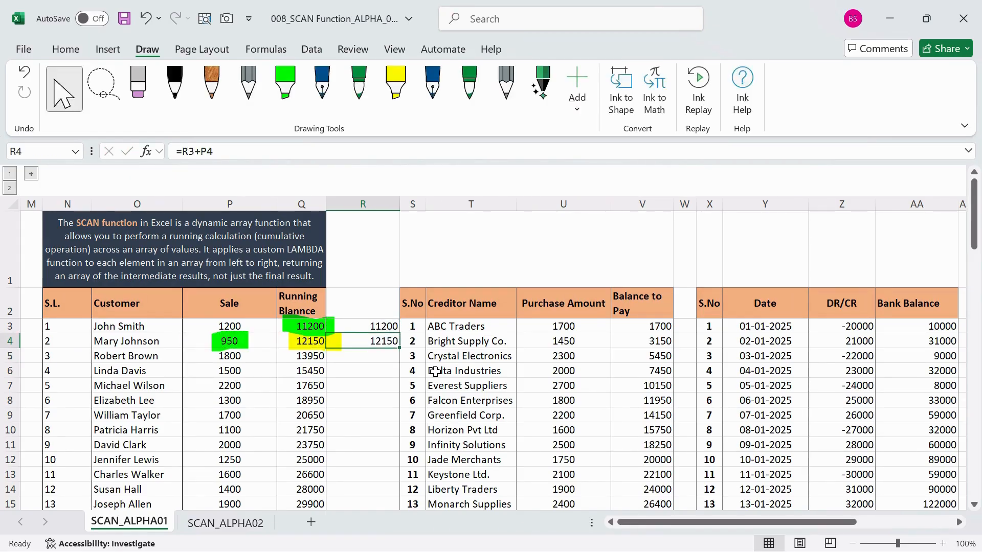
Copy the R4 running-balance formula down into R5:R13
key("ctrl+c")
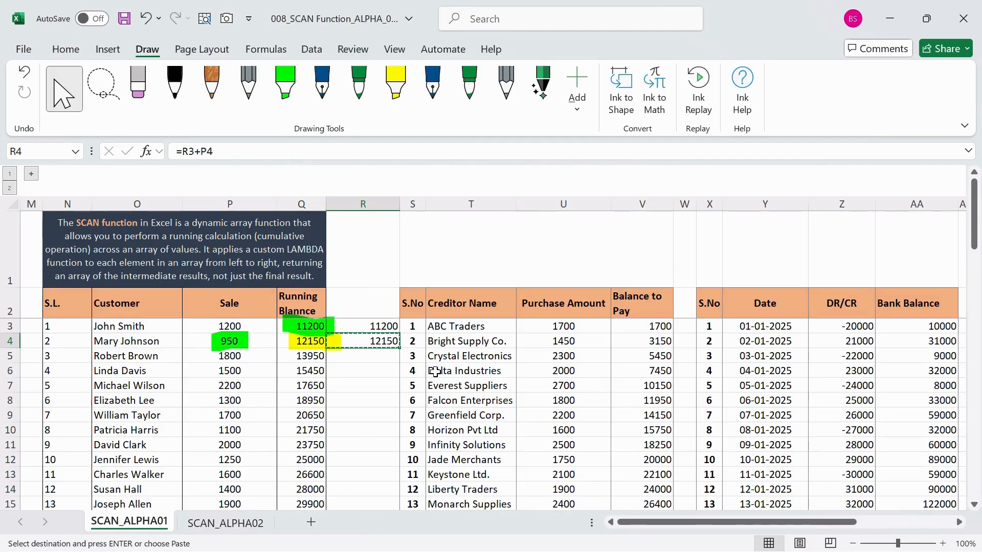
key("Down")
key("shift+Down")
key("shift+Down")
key("shift+Down")
key("shift+Down")
key("shift+Down")
key("shift+Down")
key("shift+Down")
key("shift+Down")
key("ctrl+v")
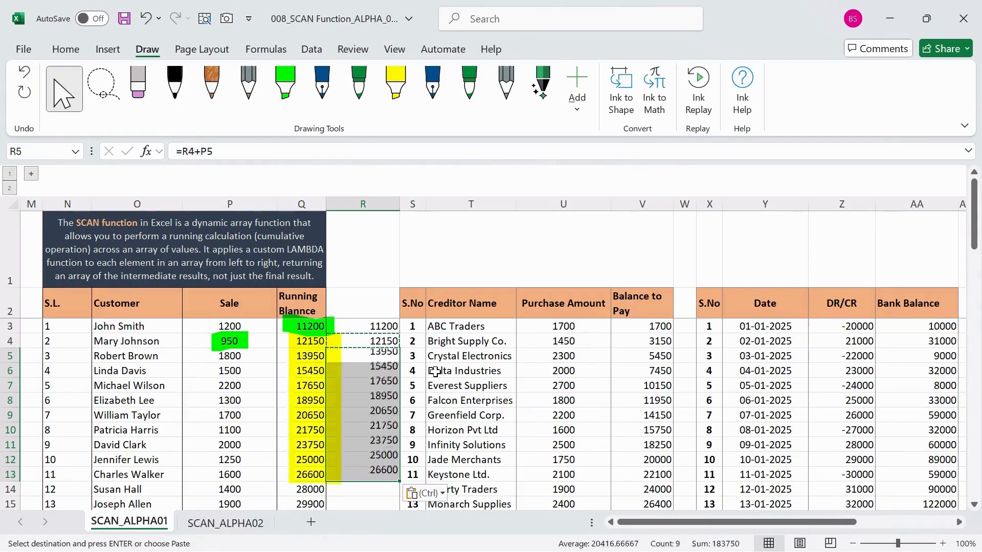
Compare the manual balances in column R with the SCAN results in column Q, row by row down to row 12
key("Down")
key("Left")
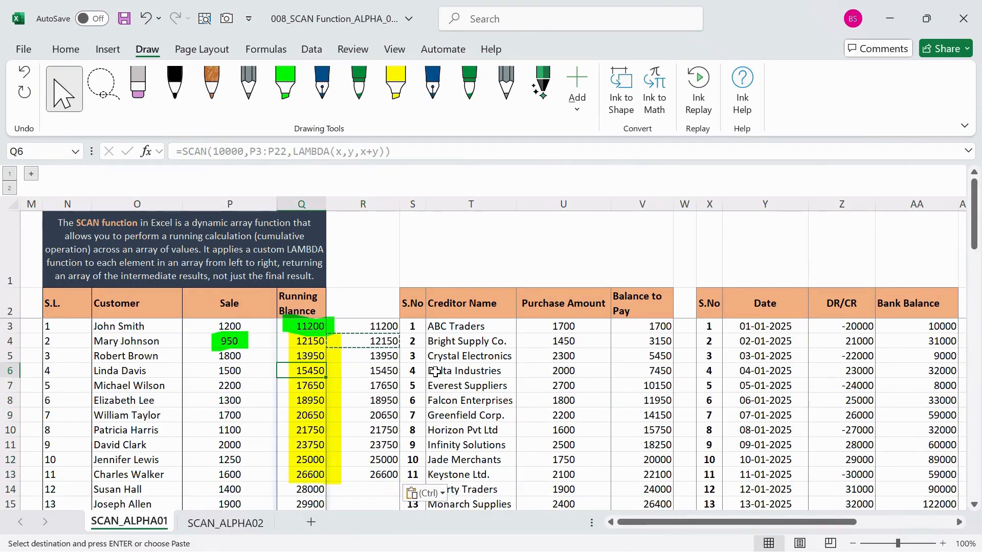
key("Right")
key("shift+Left")
key("Down")
key("Down")
key("Down")
key("Down")
key("Down")
key("Down")
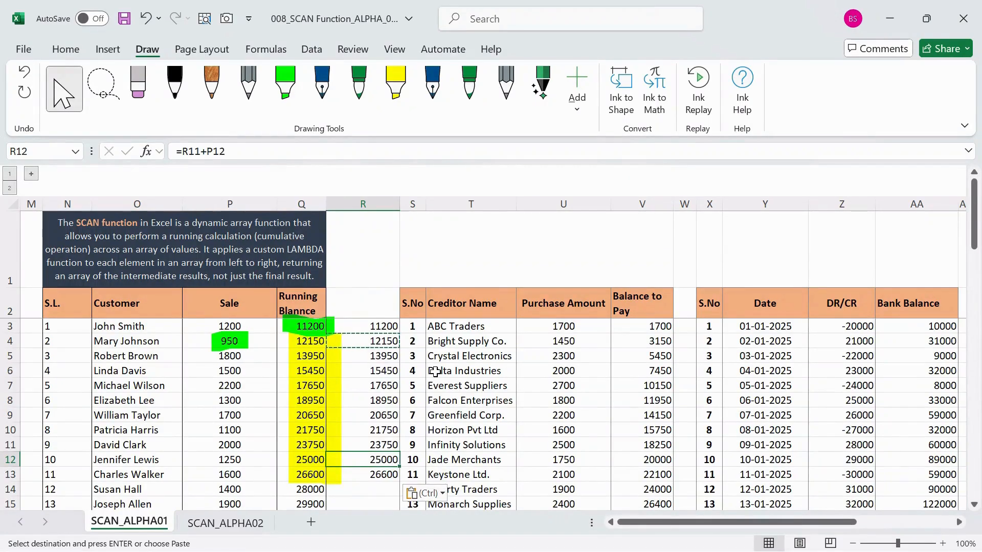
Undo the formula entries in column R from R3 downward and save the workbook
key("ctrl+z")
key("ctrl+z")
key("ctrl+z")
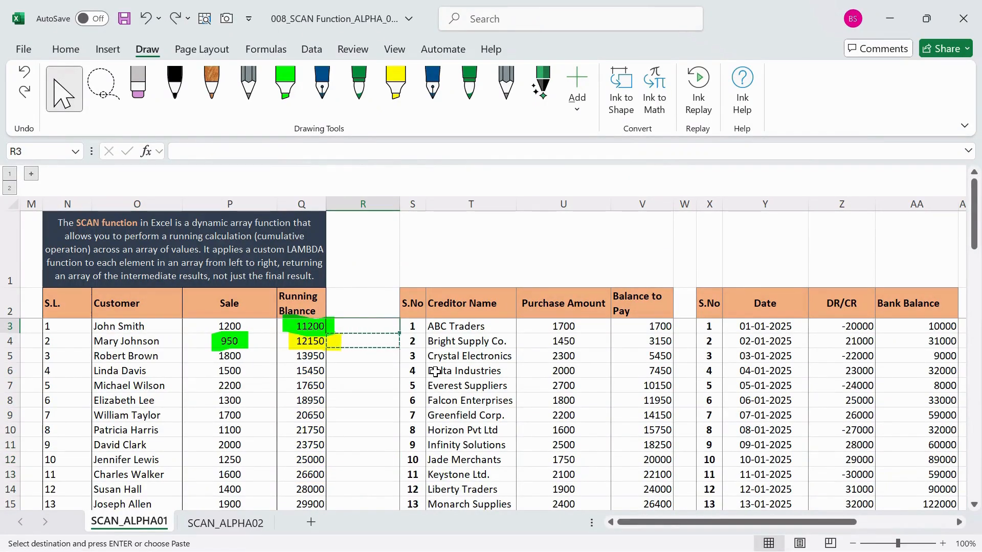
key("ctrl+s")
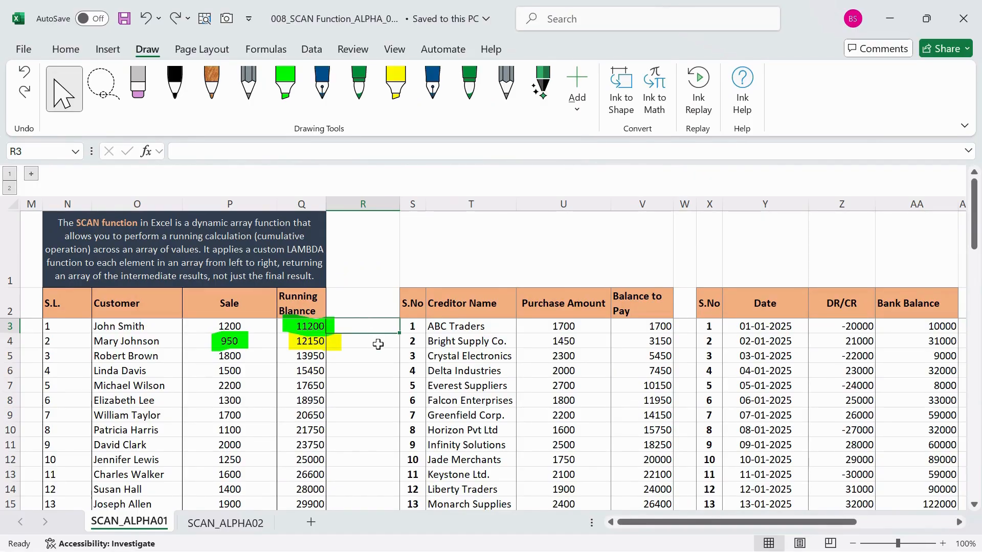
Examine the cleared cells R3:R13 beside the starting balance in Q3, ending with R3 selected
left_click_drag(360, 325, 362, 477)
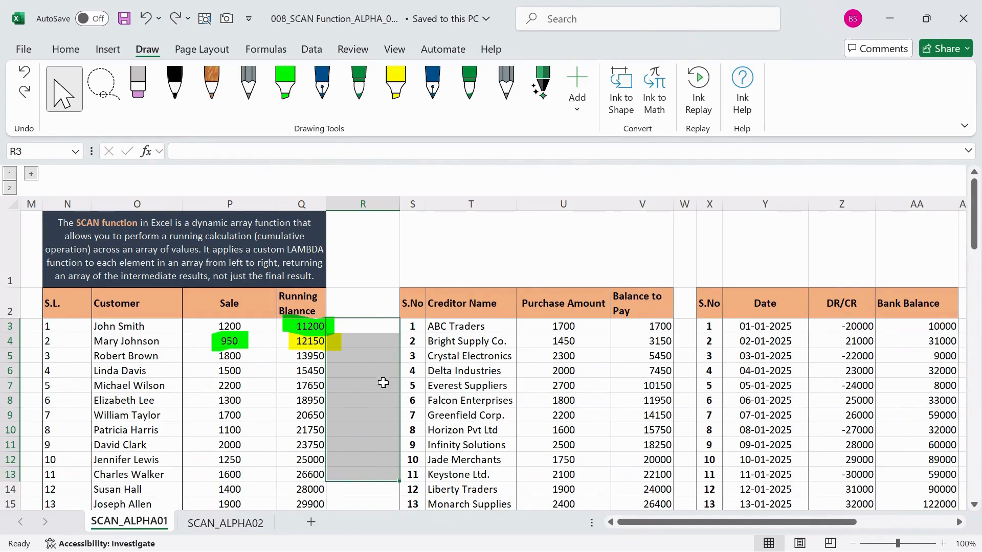
left_click_drag(376, 336, 382, 477)
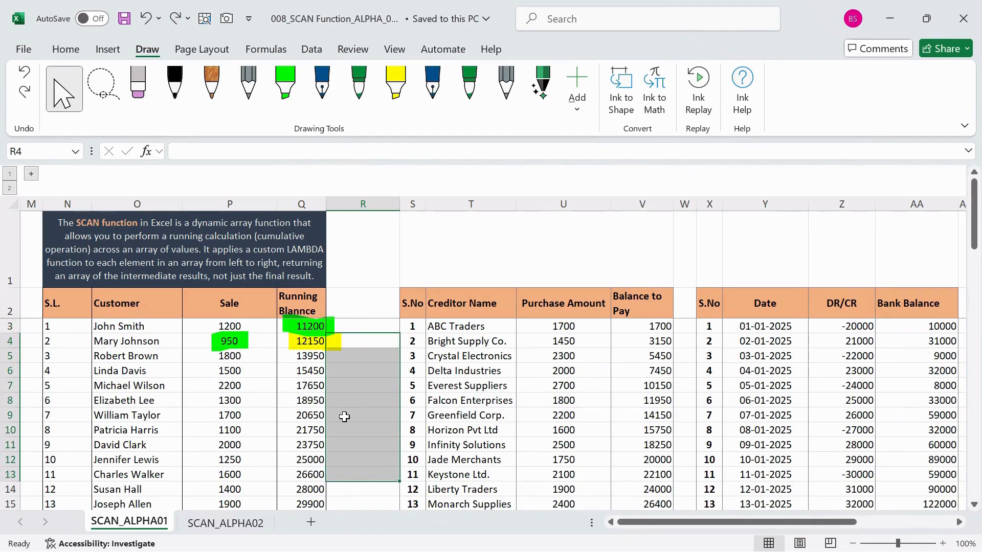
left_click(303, 328)
left_click(358, 340)
left_click(352, 325)
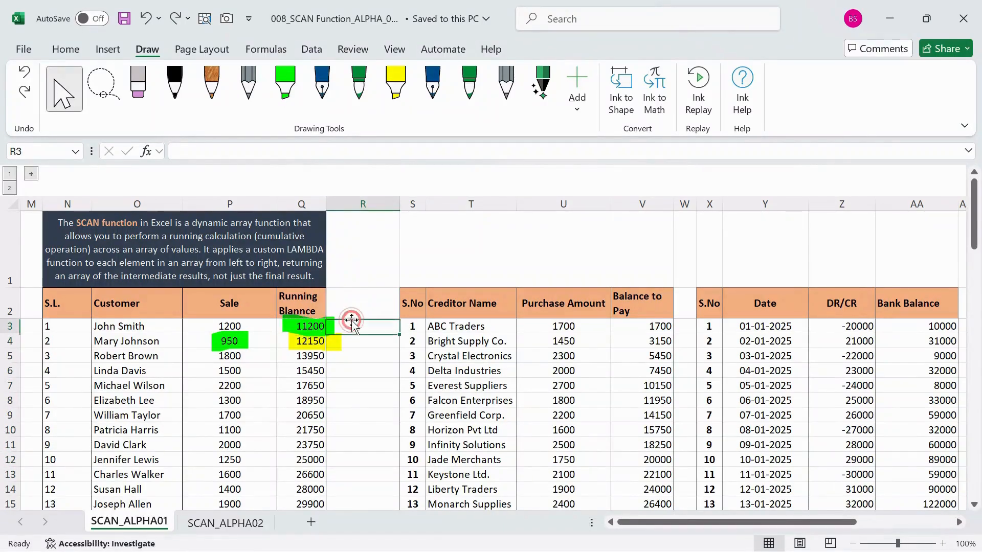
Erase the highlighter marks from Q3, Q4 and P4
left_click(138, 87)
left_click(307, 326)
left_click(312, 341)
left_click(229, 341)
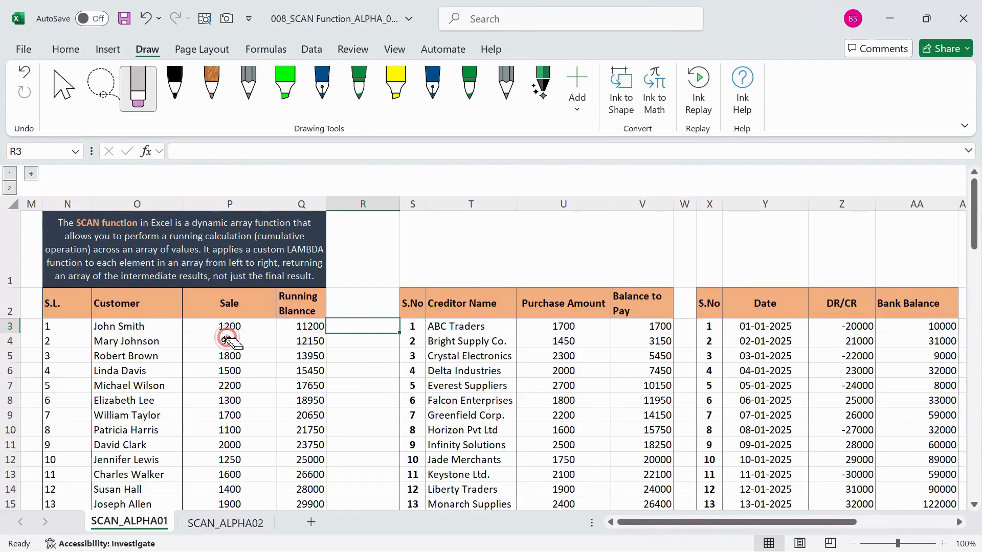
Highlight the Q3 balance in green and draw a green stroke down column Q to row 15, leaving the highlighter off
left_click(284, 78)
left_click_drag(288, 330, 343, 327)
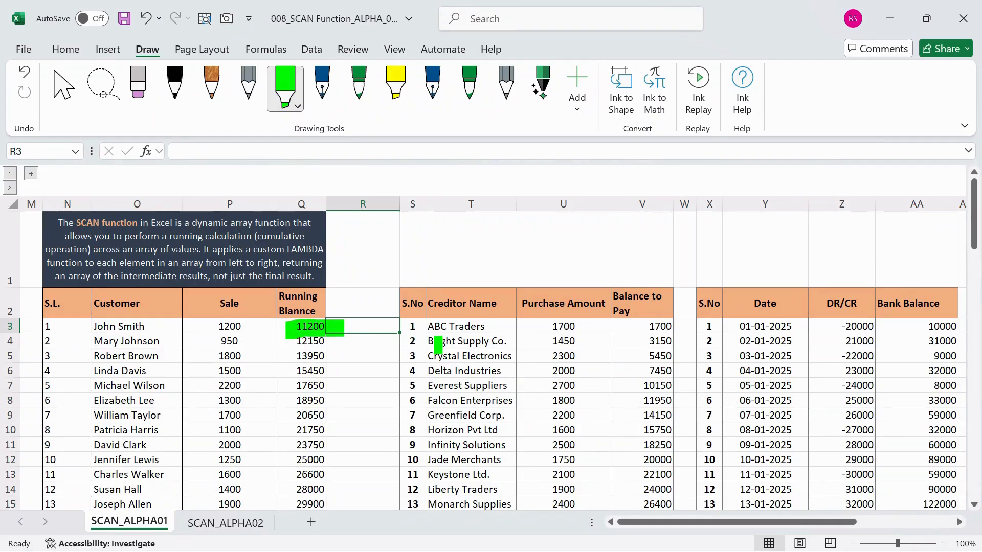
left_click_drag(320, 331, 302, 510)
left_click_drag(361, 333, 360, 348)
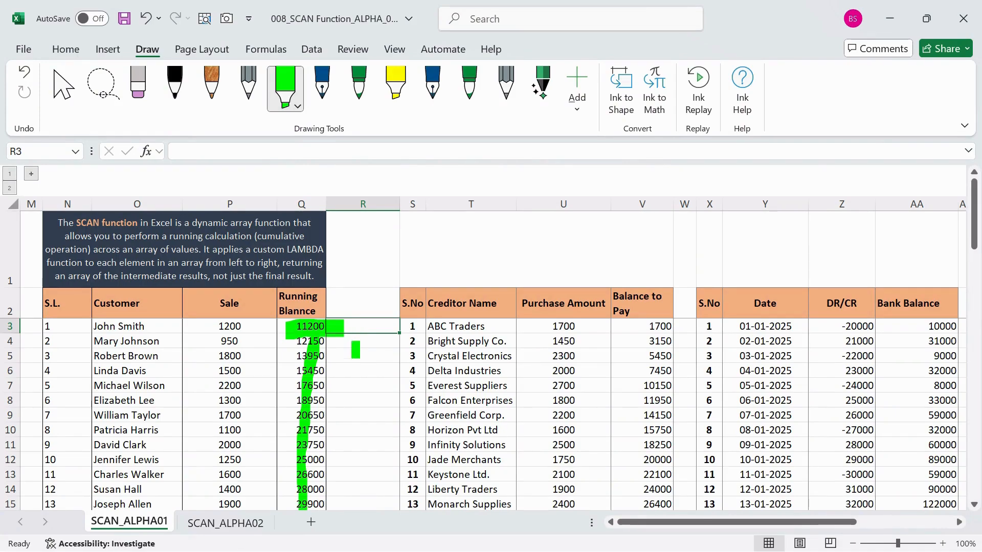
left_click(284, 88)
left_click(63, 85)
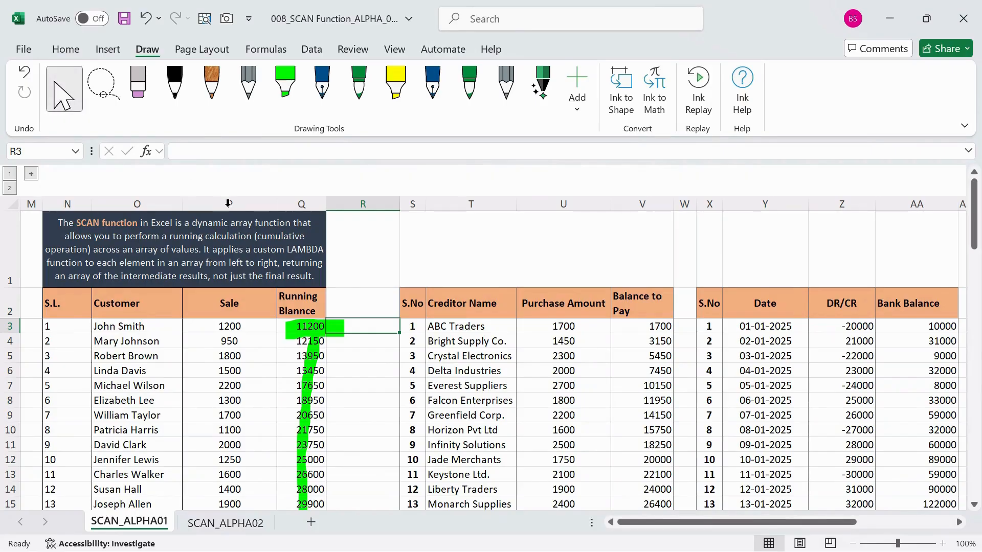
left_click(372, 340)
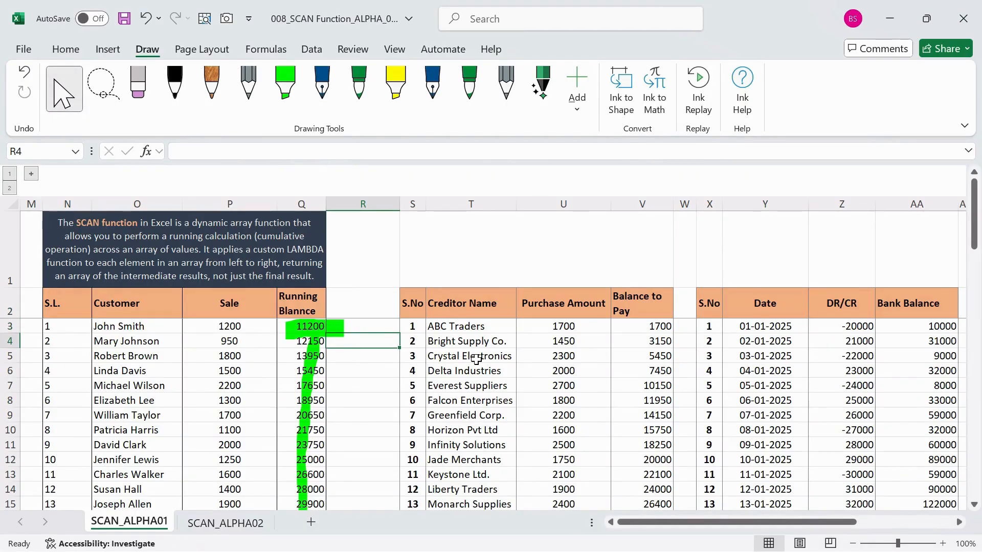
type("=")
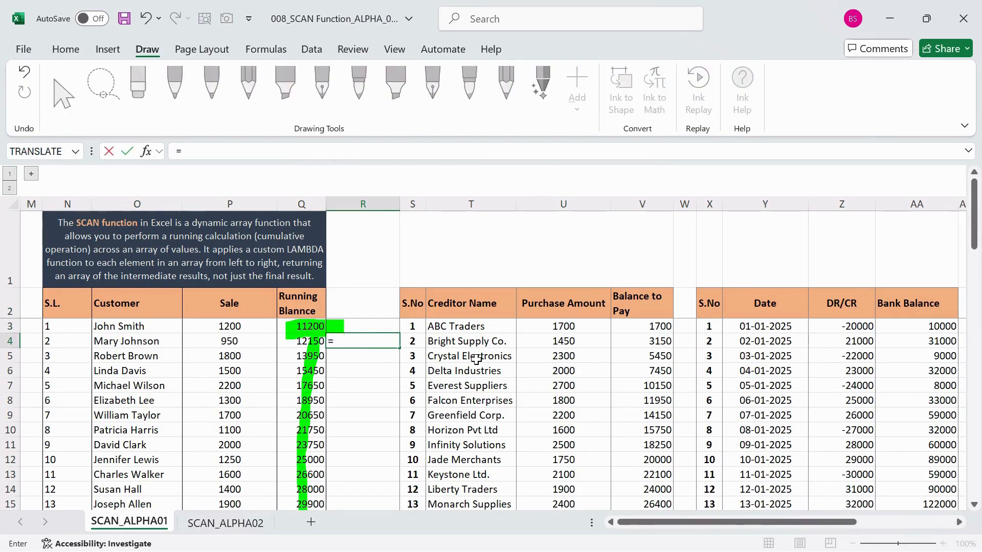
key("Left")
key("Up")
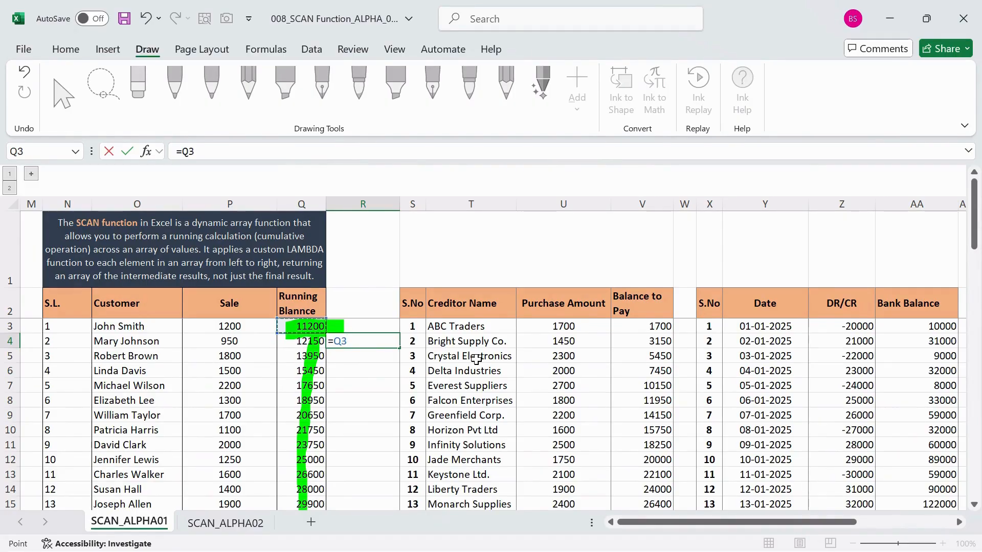
key("Escape")
Start a manual running balance by entering =Q3 in R3 and =R3+P4 in R4
key("Up")
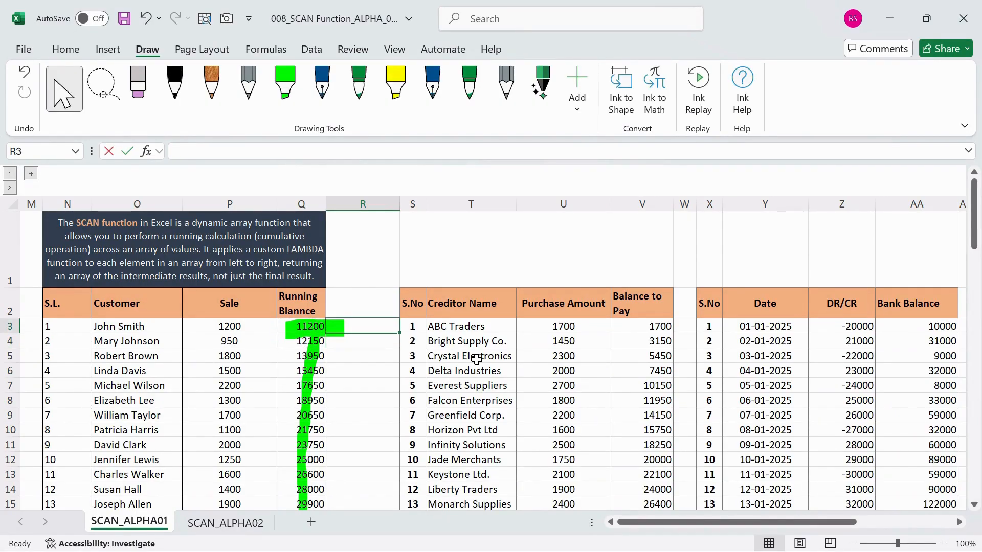
type("=")
key("Left")
key("Return")
type("=")
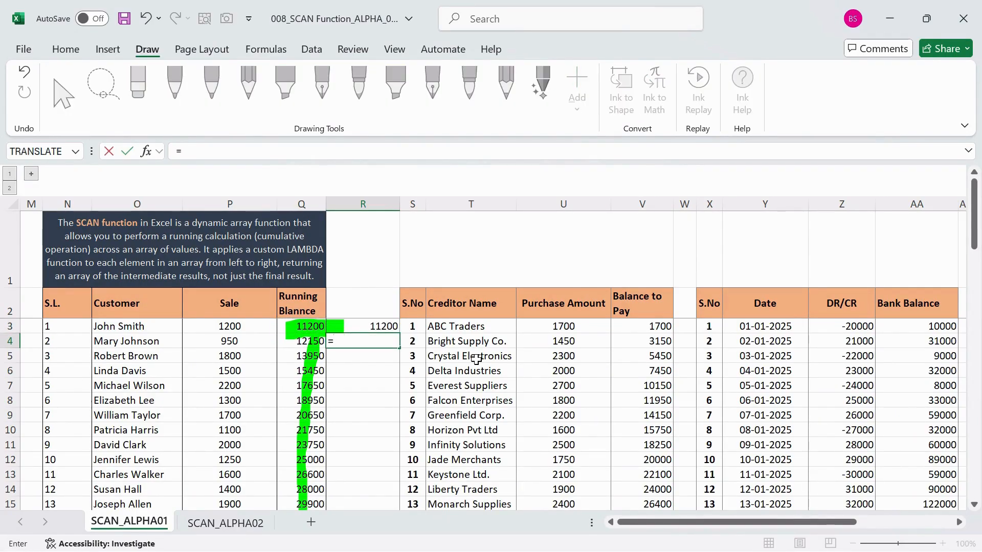
key("Up")
type("+")
key("Left")
key("Left")
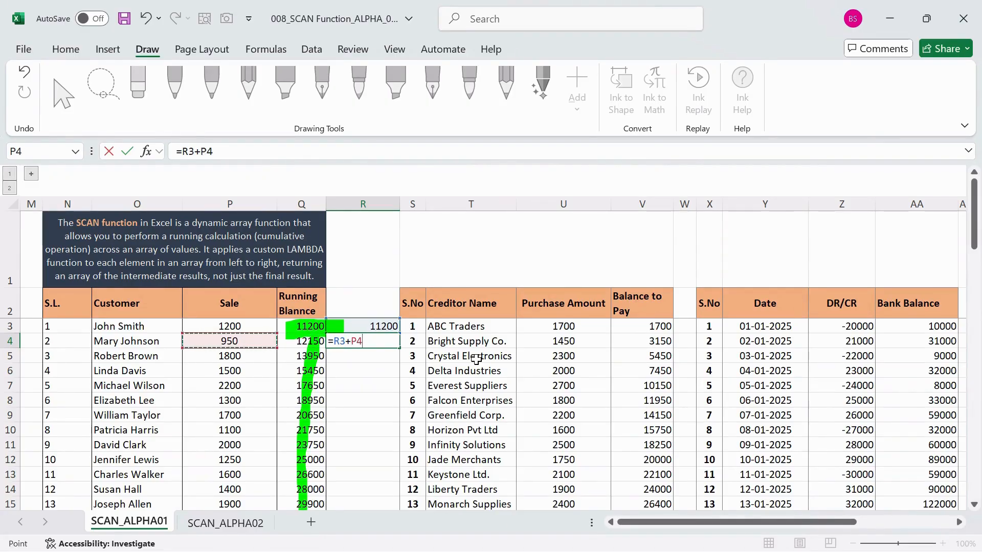
key("Return")
key("Up")
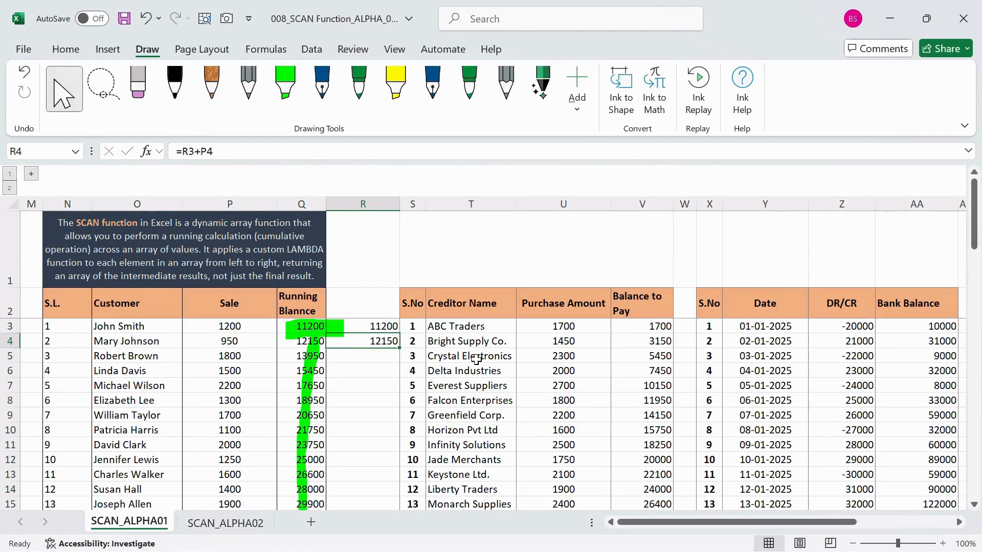
Copy the cumulative formula from R4 into R5:R22
key("ctrl+c")
key("Down")
key("shift+Down")
key("shift+Down")
key("shift+Down")
key("shift+Down")
key("shift+Down")
key("shift+Down")
key("shift+Down")
key("shift+Down")
key("shift+Down")
key("shift+Down")
key("shift+Down")
key("shift+Down")
key("shift+Down")
key("shift+Down")
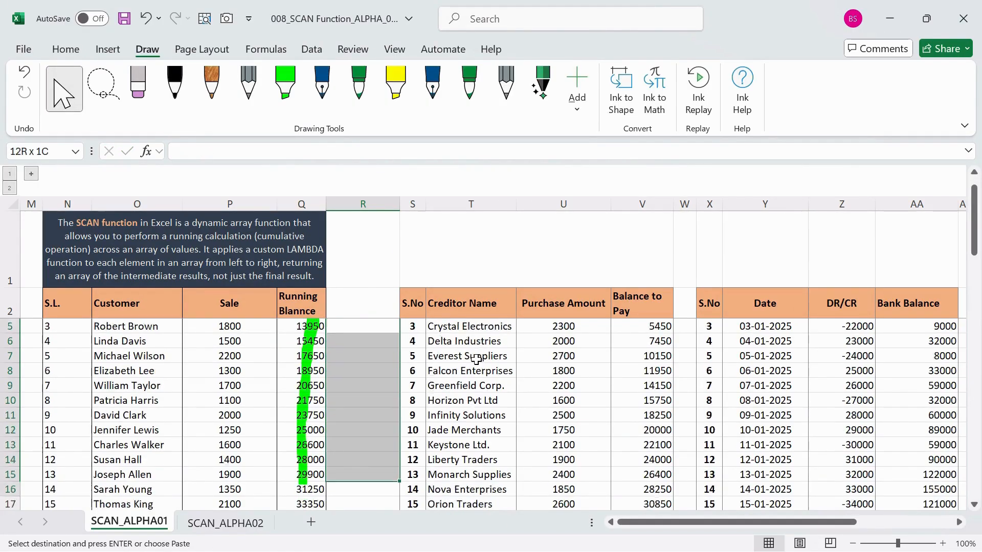
key("shift+Down")
key("shift+Down")
key("shift+Down")
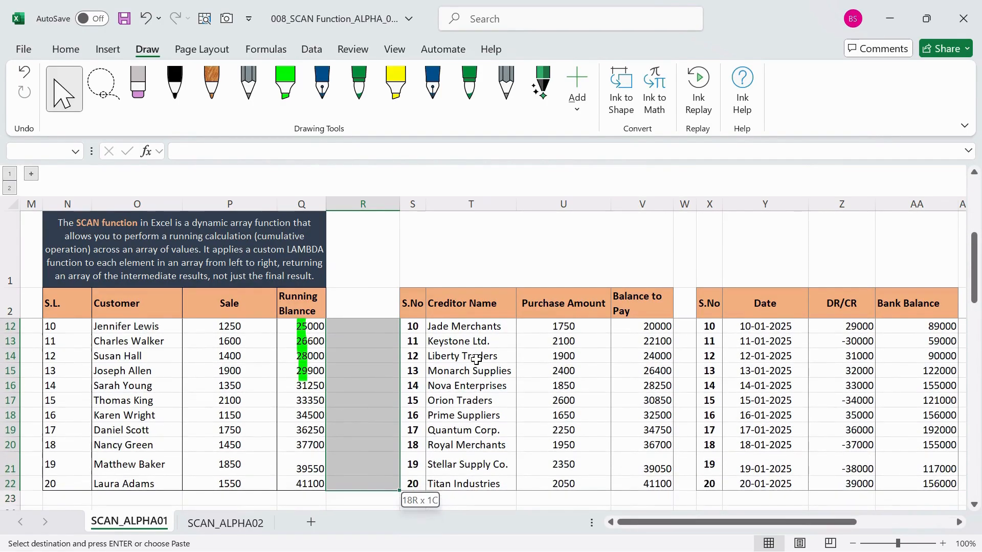
key("ctrl+v")
Compare the manual running totals in column R with the SCAN balances in column Q, checking the formula in each row
key("ctrl+Up")
key("Down")
key("Down")
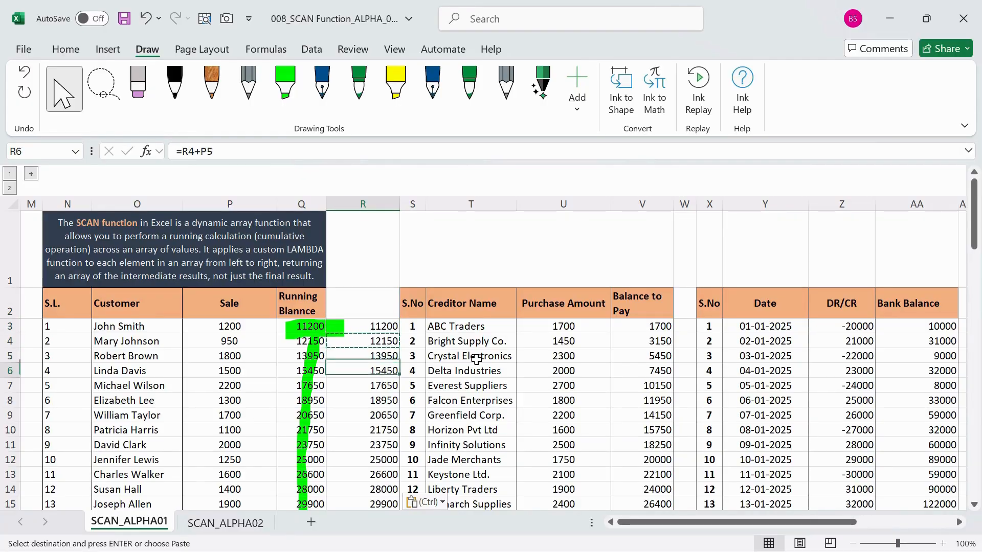
key("Down")
key("Down")
key("Down")
key("Down")
key("Down")
key("Down")
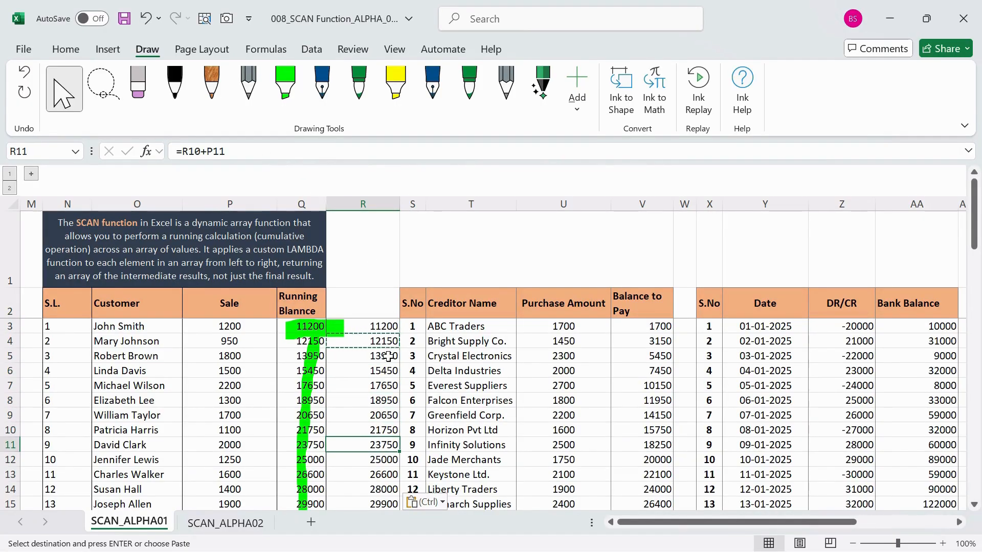
key("Down")
key("Down")
key("Down")
key("Down")
key("Down")
key("Down")
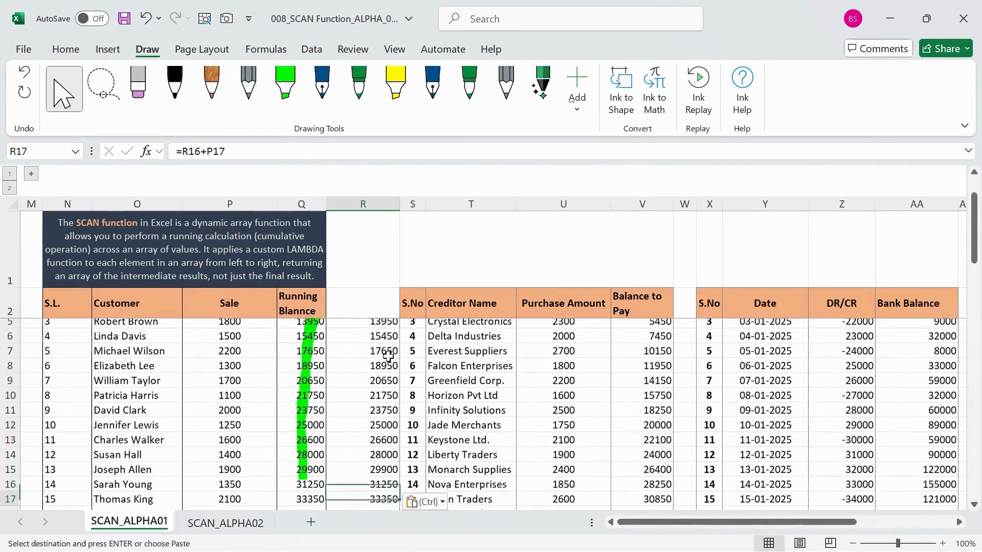
key("Down")
key("Up")
key("Up")
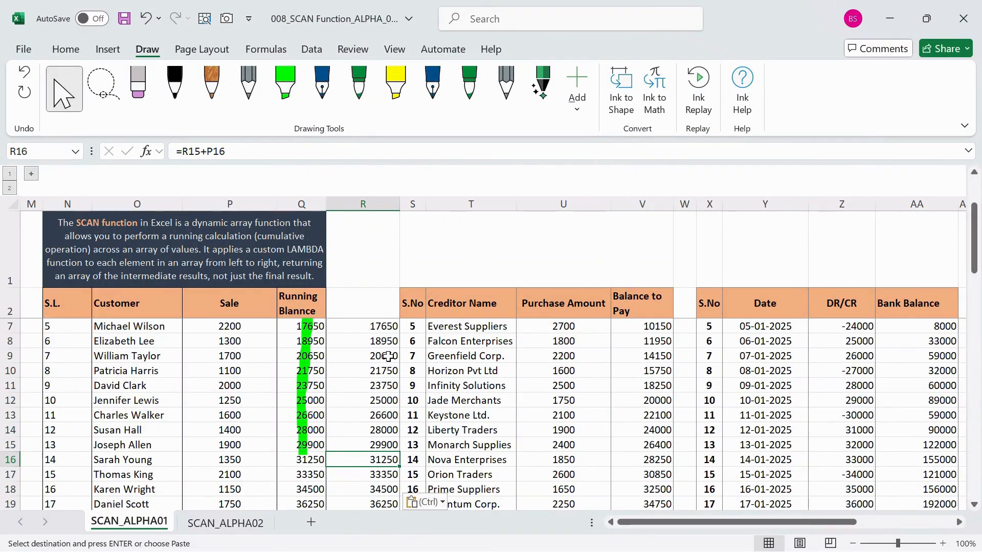
key("Up")
key("Up")
key("ctrl+Up")
key("ctrl+Up")
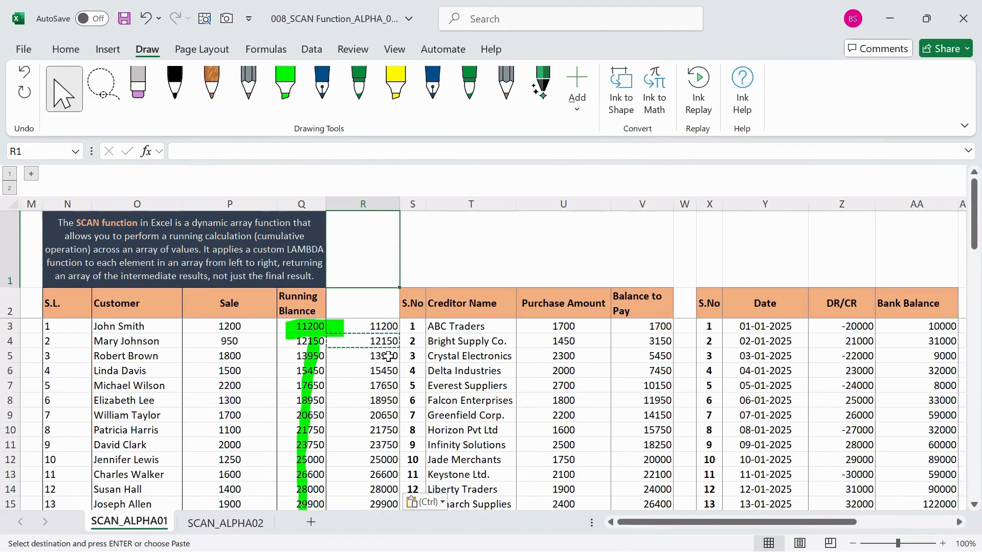
Delete the starting balance formula in R3
key("Down")
key("Down")
key("Down")
key("shift+Down")
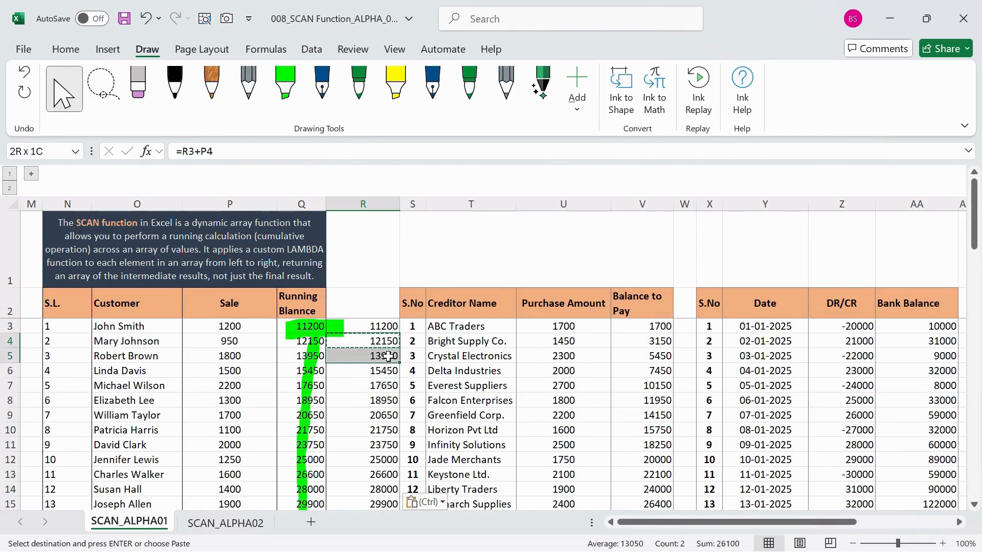
key("shift+Down")
key("shift+Down")
key("shift+Down")
key("shift+Down")
key("shift+Down")
key("shift+Down")
key("shift+Down")
key("shift+Down")
key("shift+Down")
key("shift+Down")
key("Up")
key("Delete")
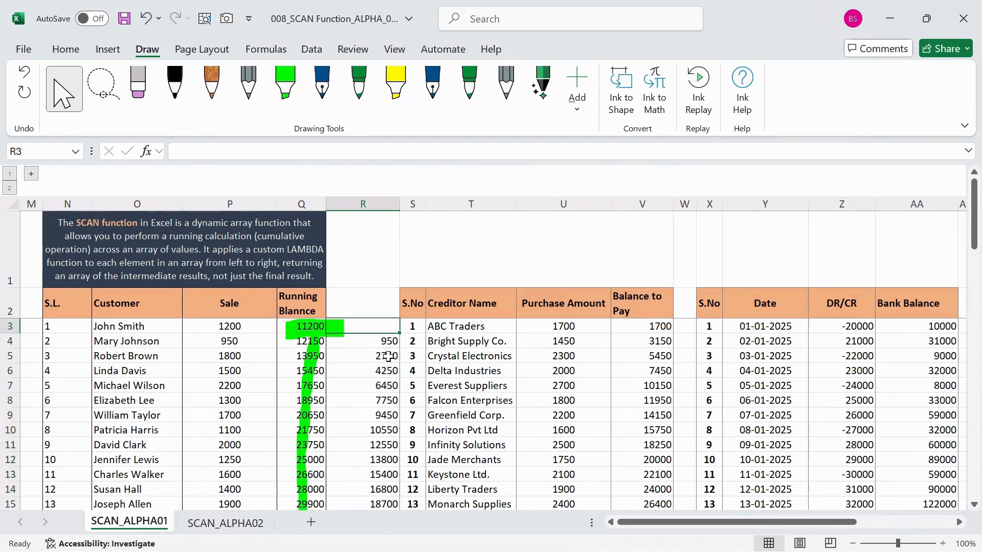
Clear the remaining cumulative formulas in R4:R22 and save the workbook
key("Down")
scroll(381, 433, "down", 3)
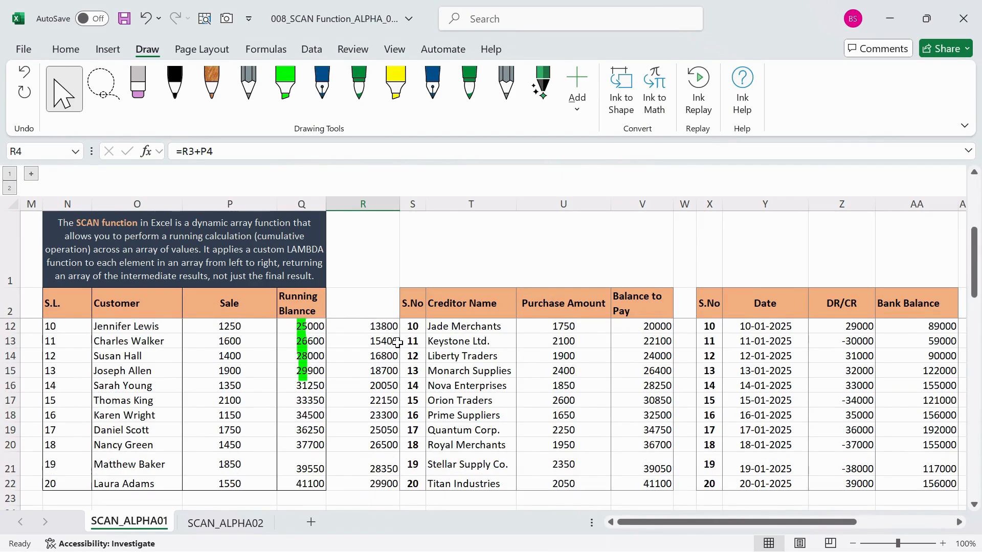
key("ctrl+shift+Down")
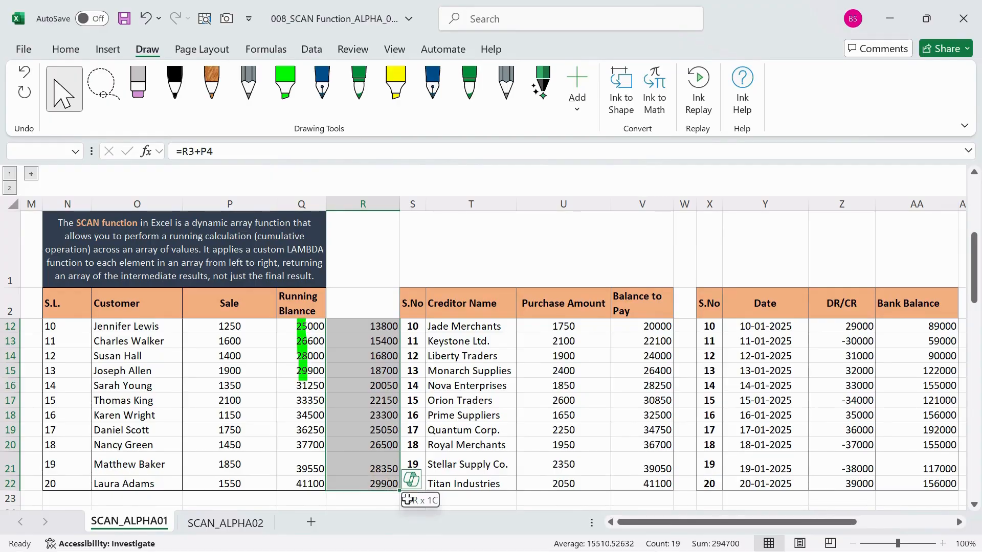
key("ctrl+s")
key("Delete")
scroll(467, 471, "up", 3)
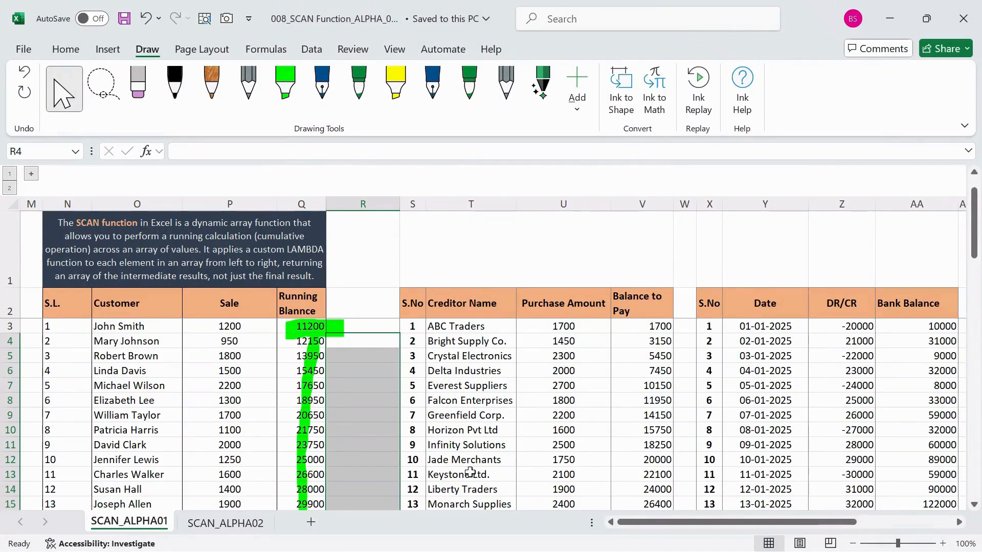
Examine row 3 of the creditor, bank balance and day bonus tables from column R across to AH
left_click(373, 326)
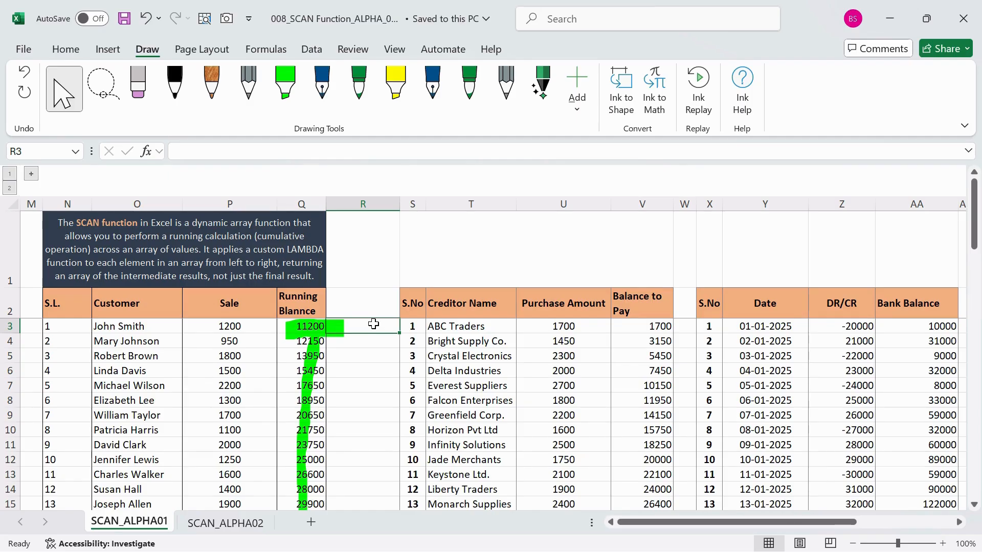
key("Right")
key("Right")
key("Right")
key("Right")
key("Right")
key("Right")
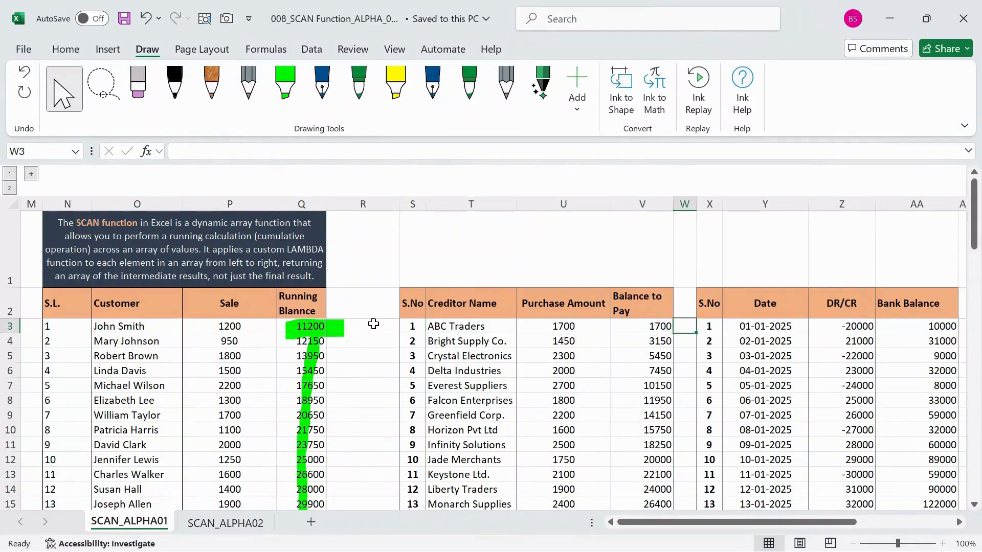
key("Right")
key("Right")
key("Right")
key("Right")
key("Right")
key("Right")
key("Right")
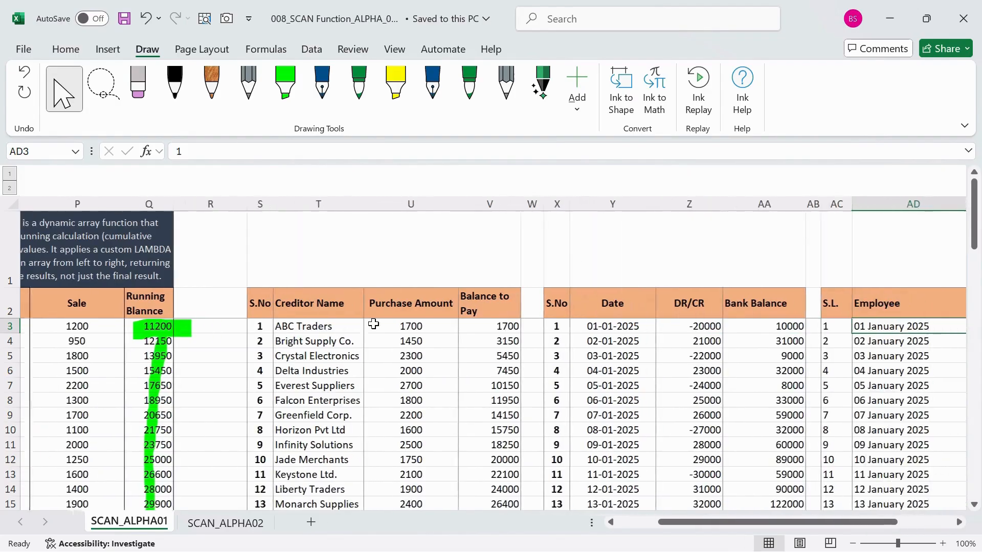
key("Right")
key("Right")
key("Left")
key("Left")
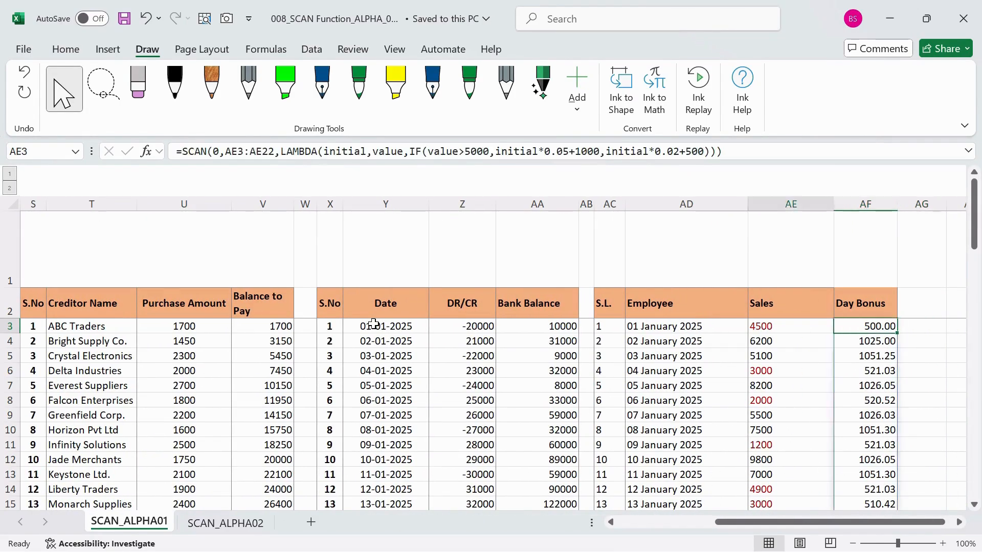
key("Right")
key("Right")
key("Right")
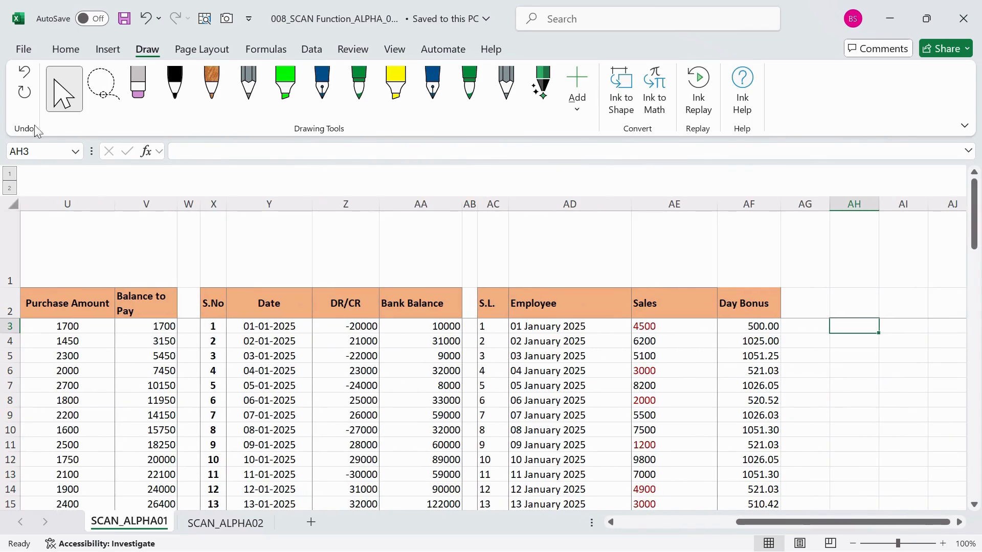
Highlight the S.L., Employee, Sales and Day Bonus headers in green, leaving the highlighter off
left_click(289, 102)
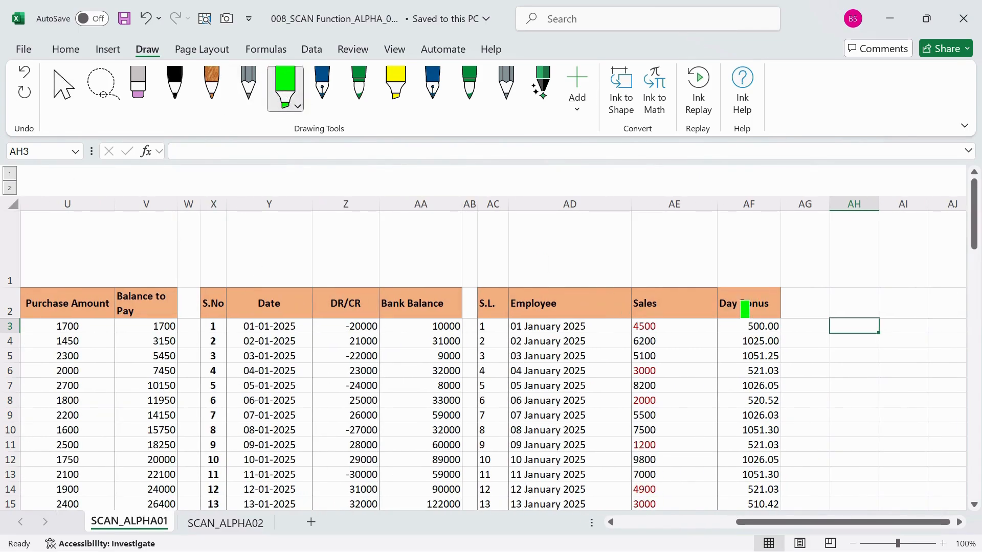
mouse_move(774, 306)
left_mouse_down()
mouse_move(712, 309)
mouse_move(797, 305)
left_mouse_up()
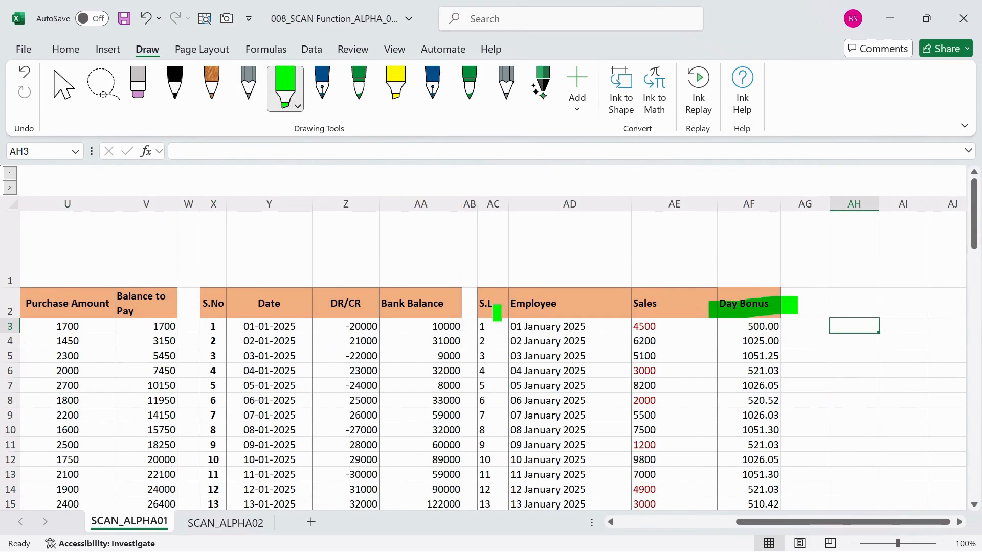
left_click_drag(480, 303, 718, 304)
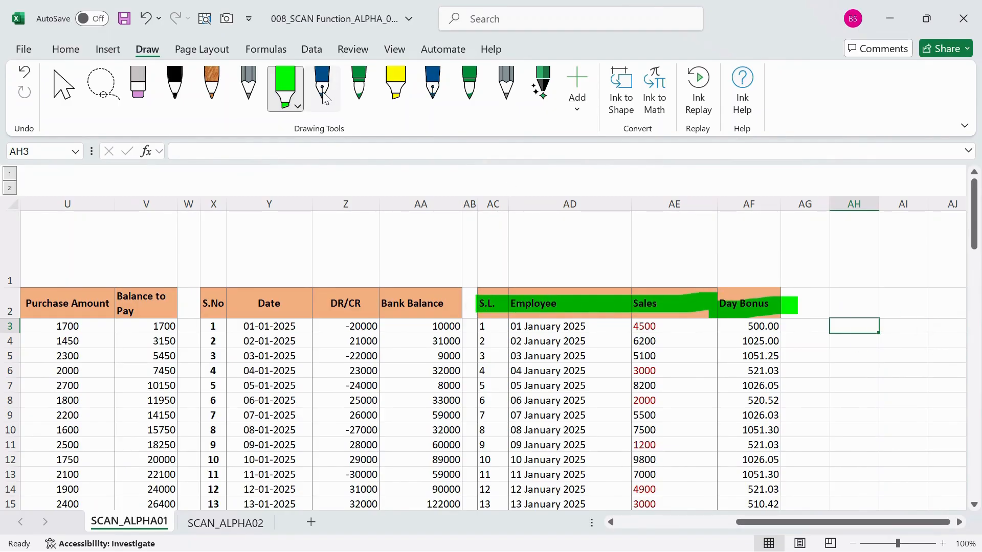
left_click(64, 86)
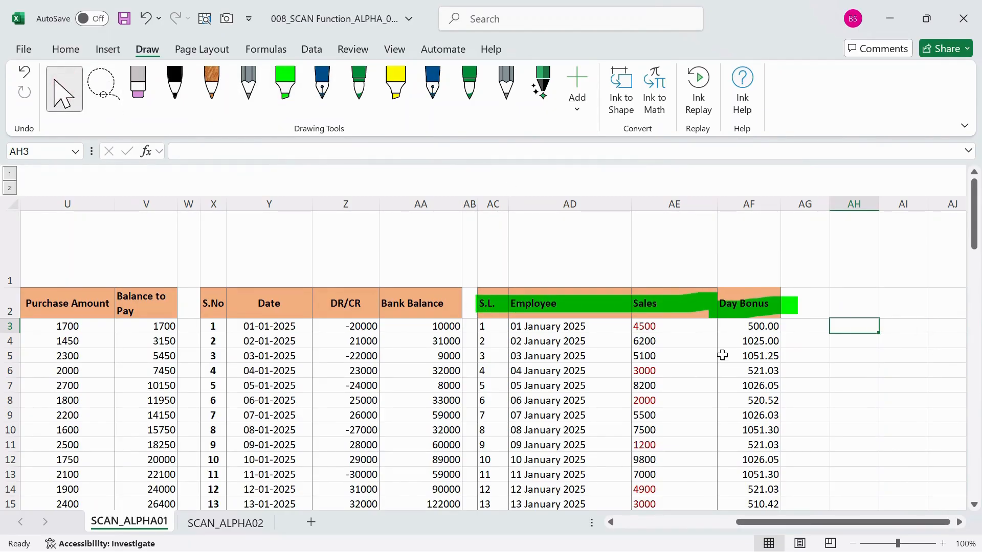
Examine the Day Bonus SCAN formula in AF3 and the empty columns beside it
left_click(752, 331)
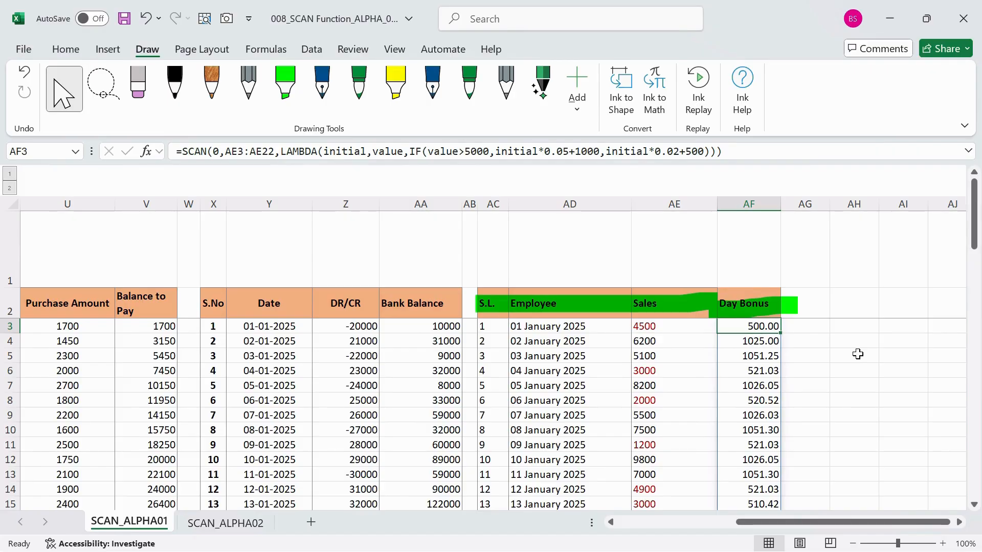
key("Right")
key("Right")
key("Right")
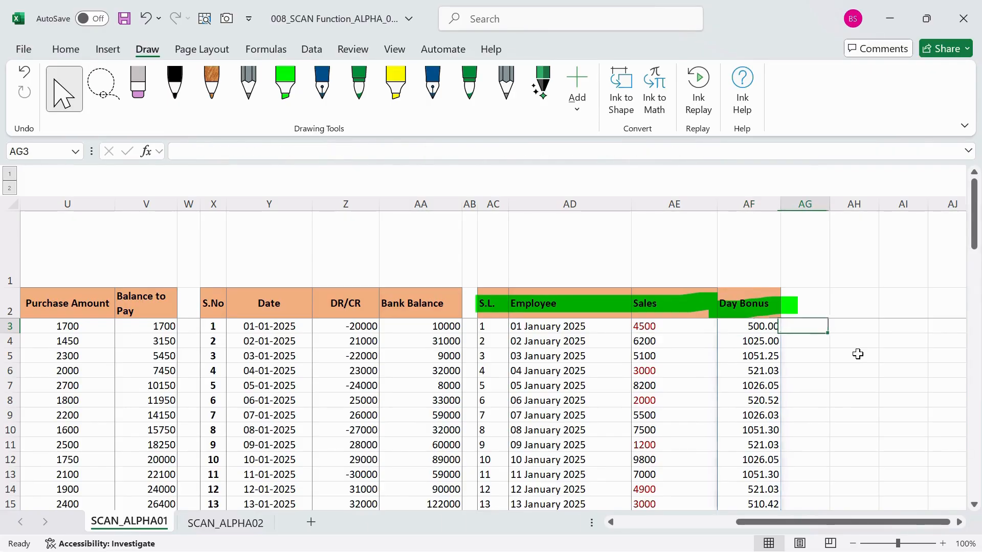
key("Left")
key("Left")
key("Left")
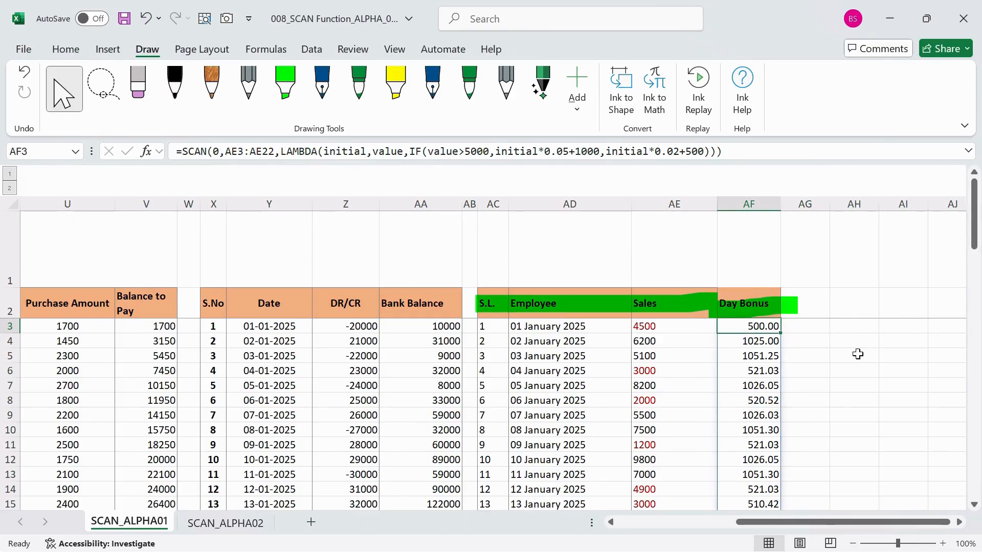
key("Right")
key("Right")
key("Right")
key("Right")
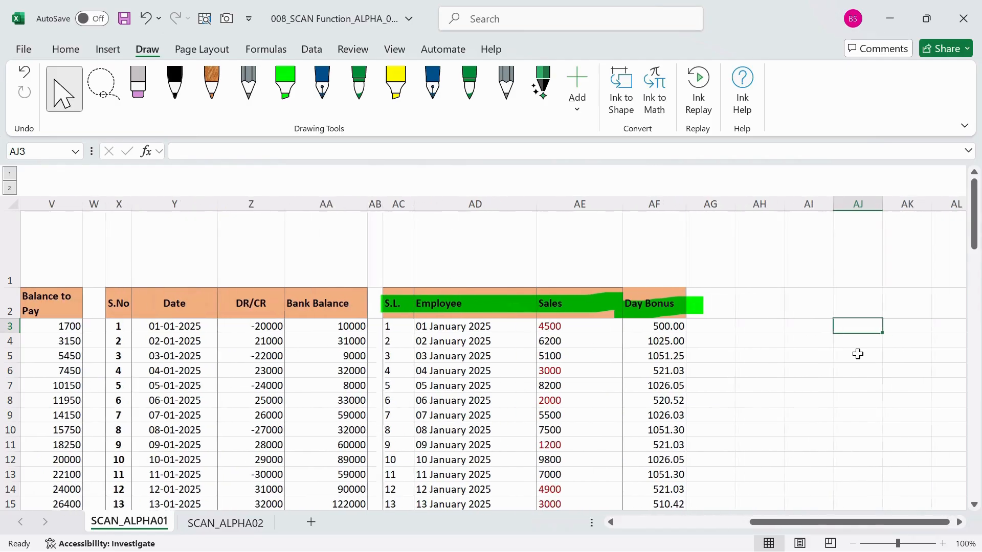
key("Left")
key("Left")
key("Left")
key("Left")
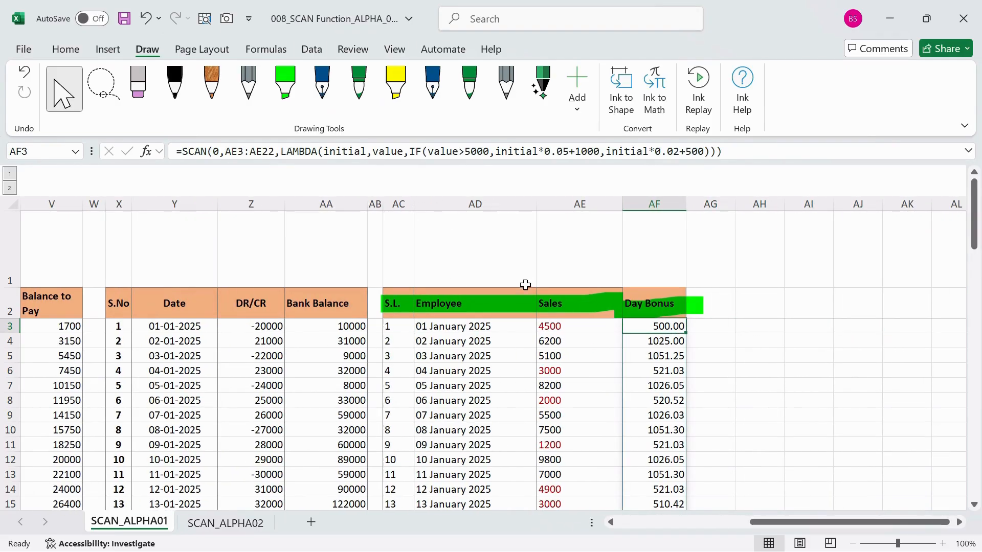
View the Bank Balance column on the SCAN_ALPHA02 sheet and return to SCAN_ALPHA01
left_click(246, 523)
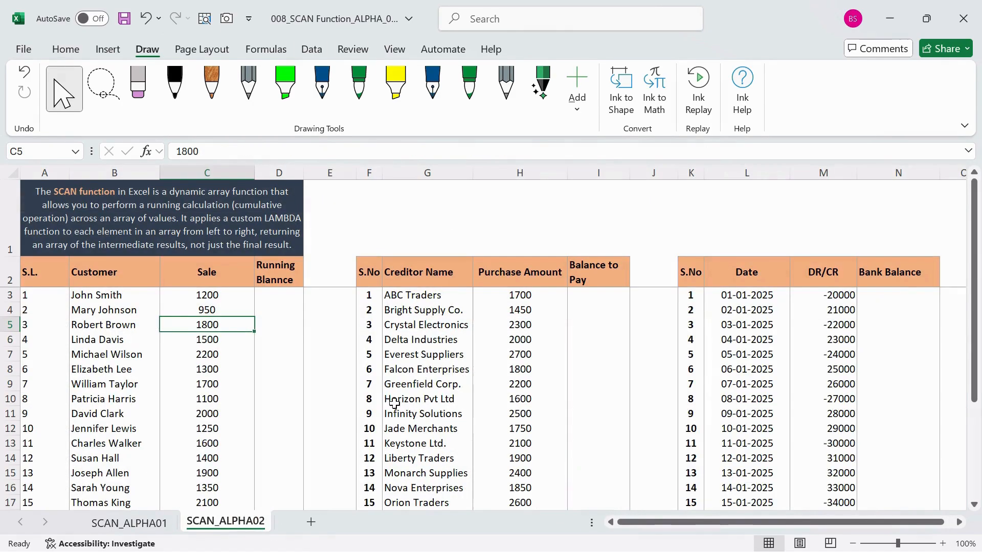
left_click(898, 299)
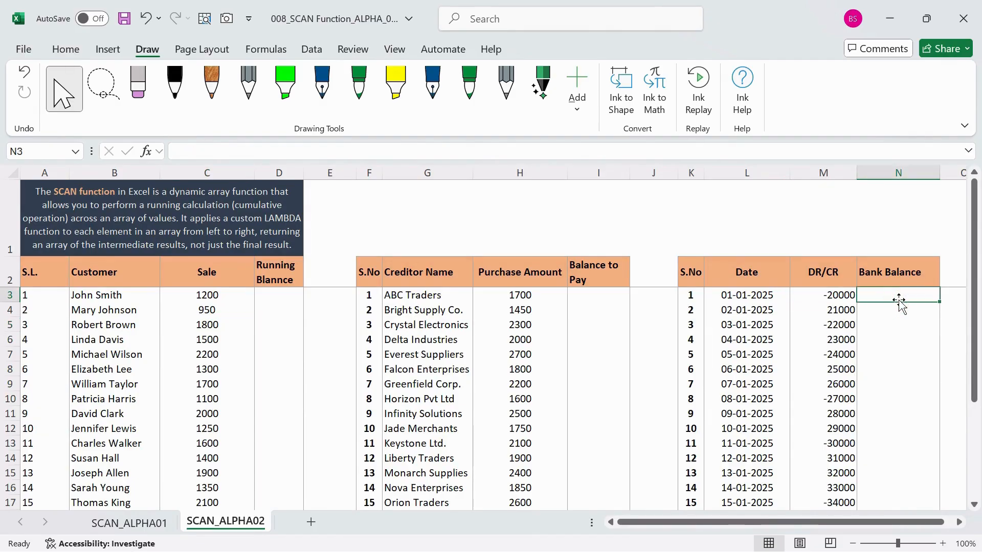
left_click(144, 521)
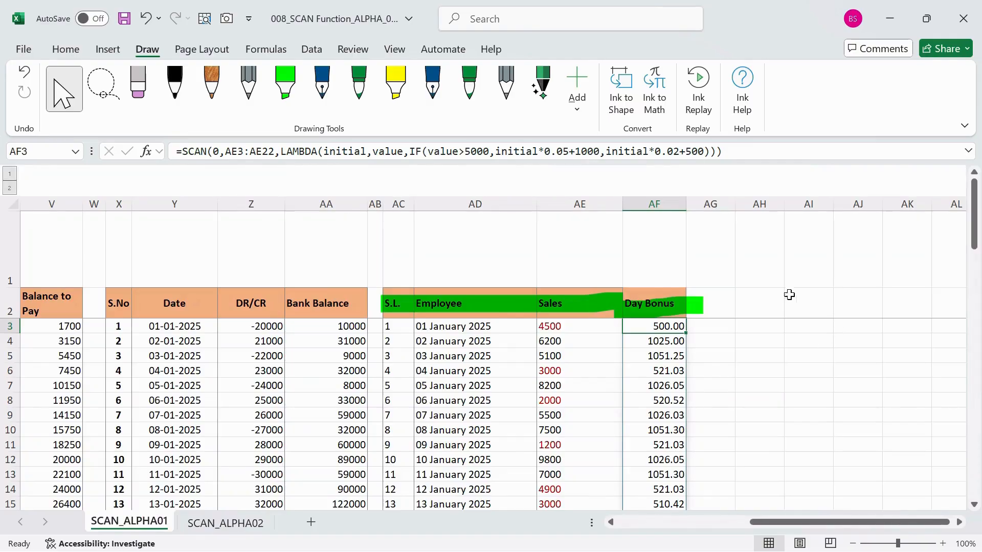
Start a SCAN formula in AG3 with initial value 0 and the Sales range AE3:AE22 as the array
left_click(708, 327)
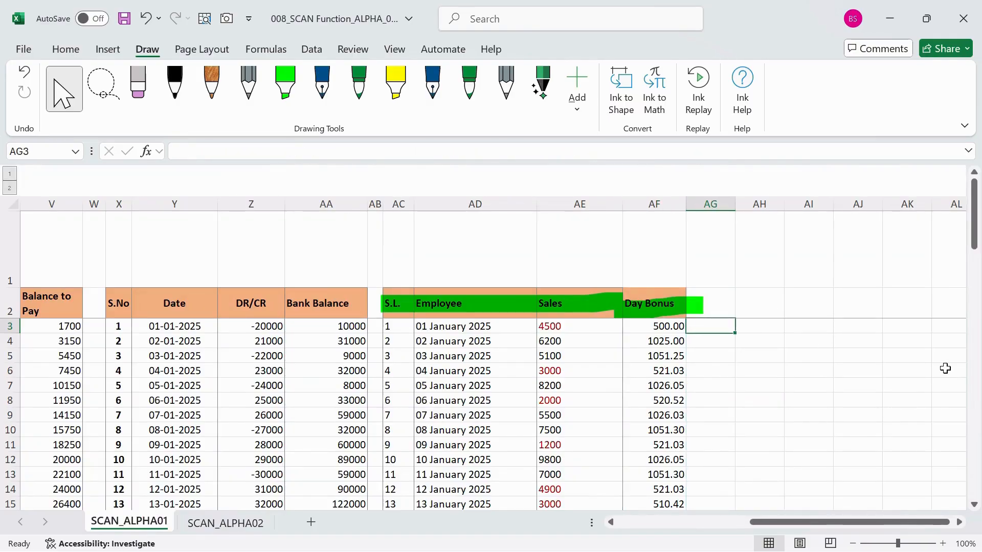
type("=SCAN(")
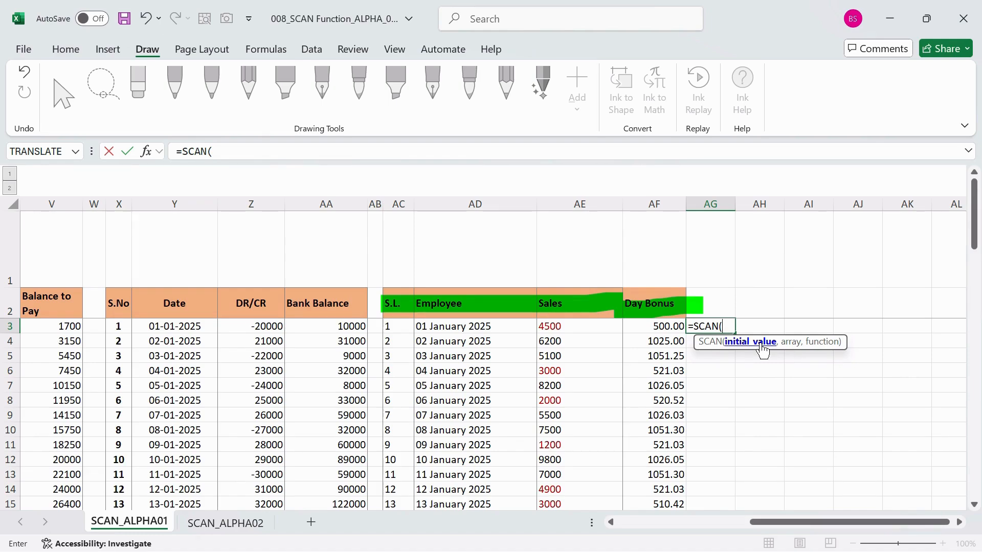
type("0,")
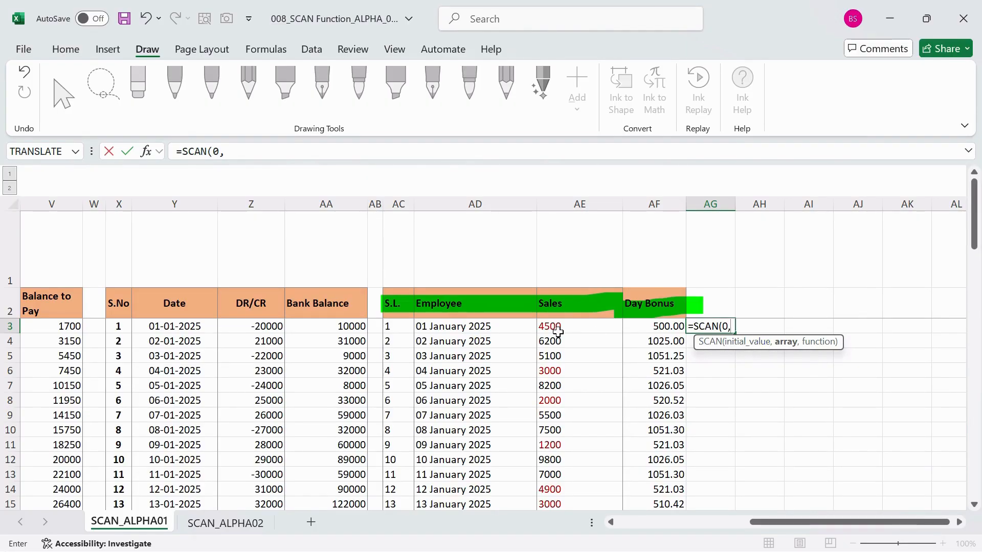
left_click_drag(566, 325, 592, 368)
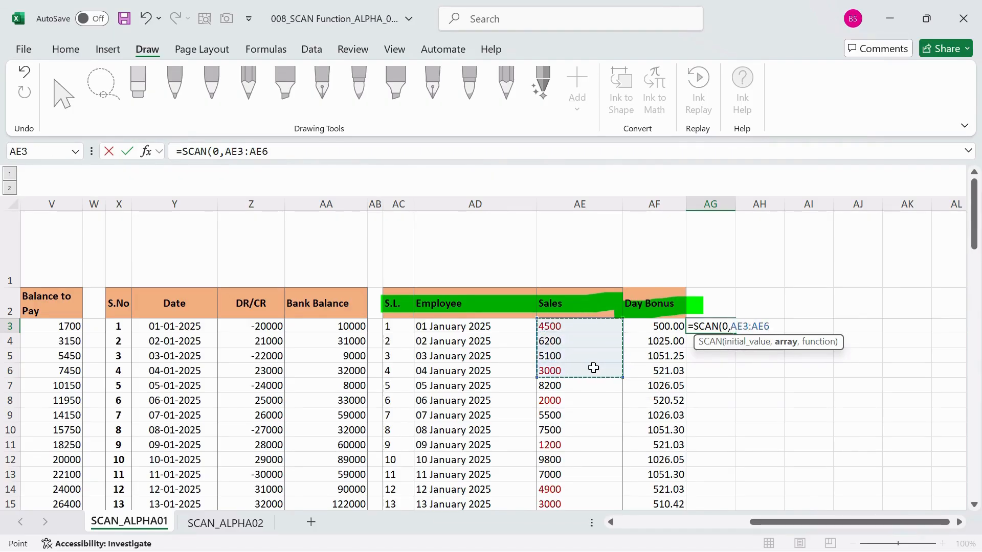
scroll(594, 368, "down", 2)
scroll(595, 369, "down", 2)
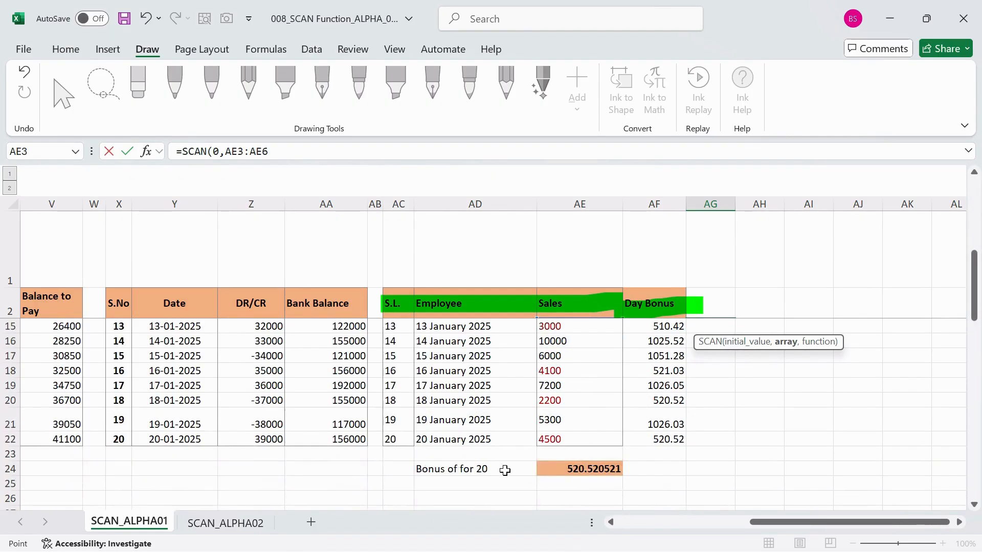
left_click(591, 438, "shift")
scroll(600, 417, "up", 4)
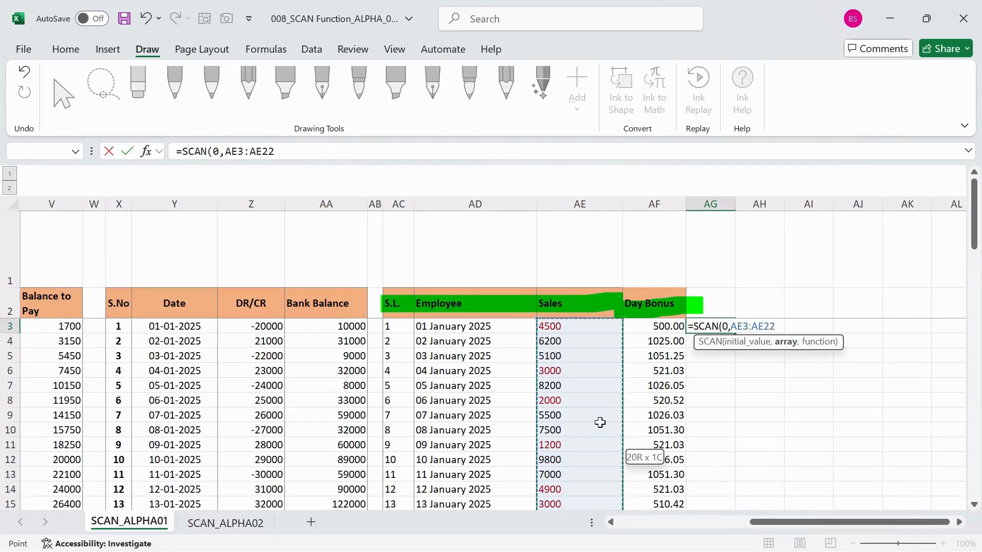
type(",")
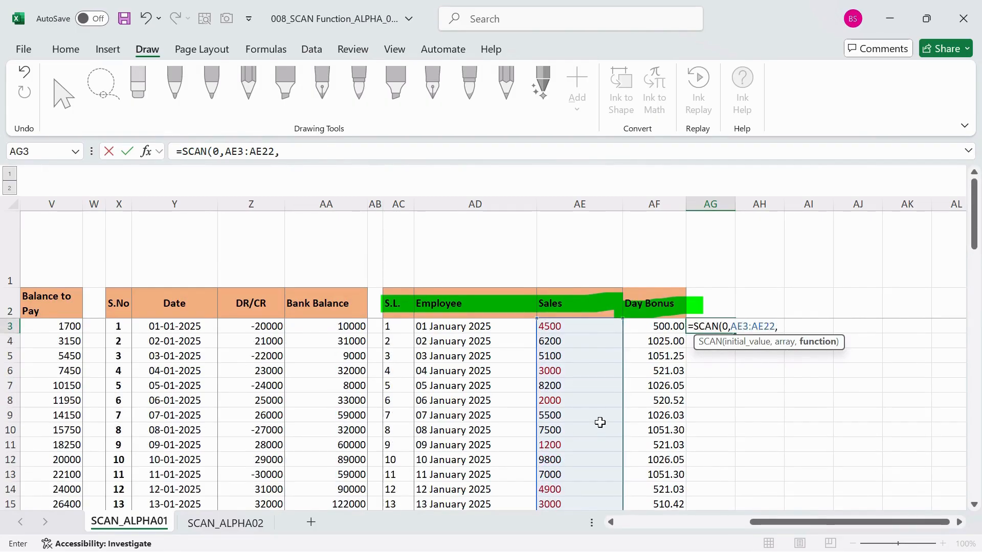
Add a LAMBDA function with the parameters acc and value as the SCAN formula's function argument
type("LAMBDA(")
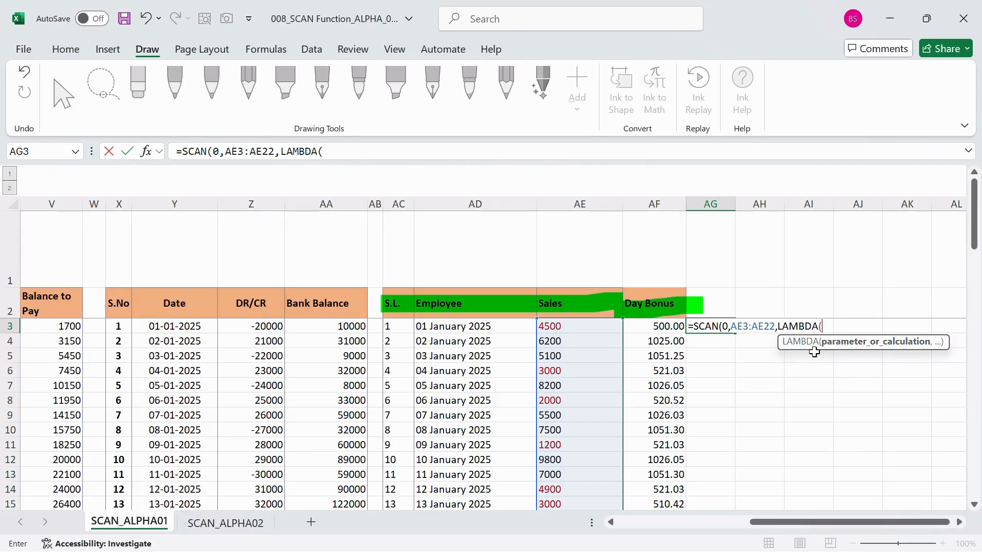
type("Intial")
key("BackSpace")
key("BackSpace")
key("BackSpace")
key("BackSpace")
key("BackSpace")
key("BackSpace")
type("A")
key("BackSpace")
type("acc,")
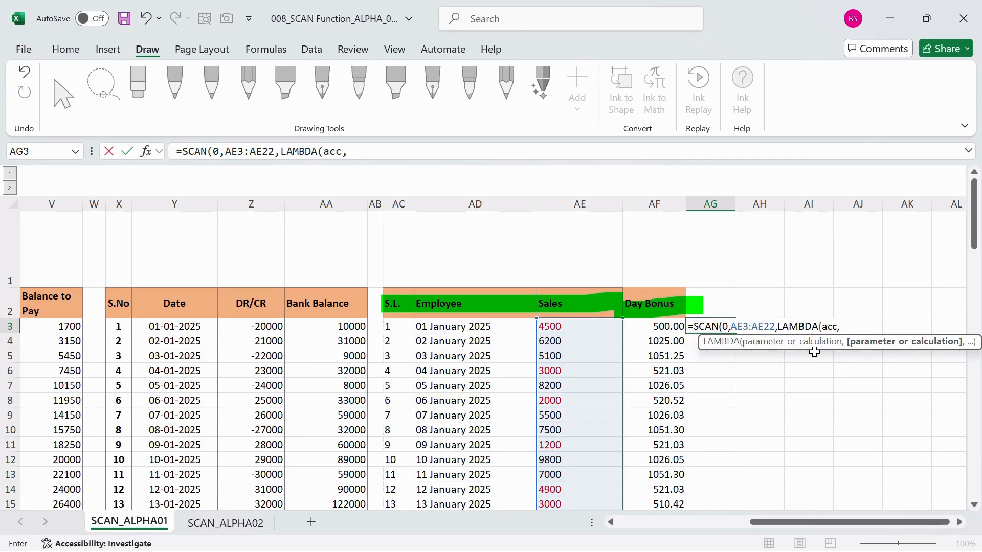
type("a")
key("BackSpace")
key("BackSpace")
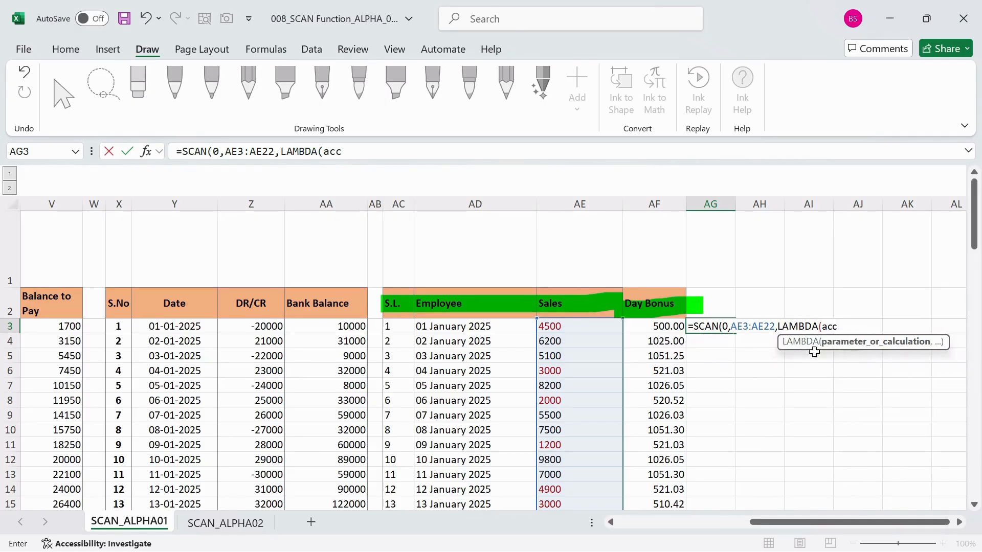
type(",val")
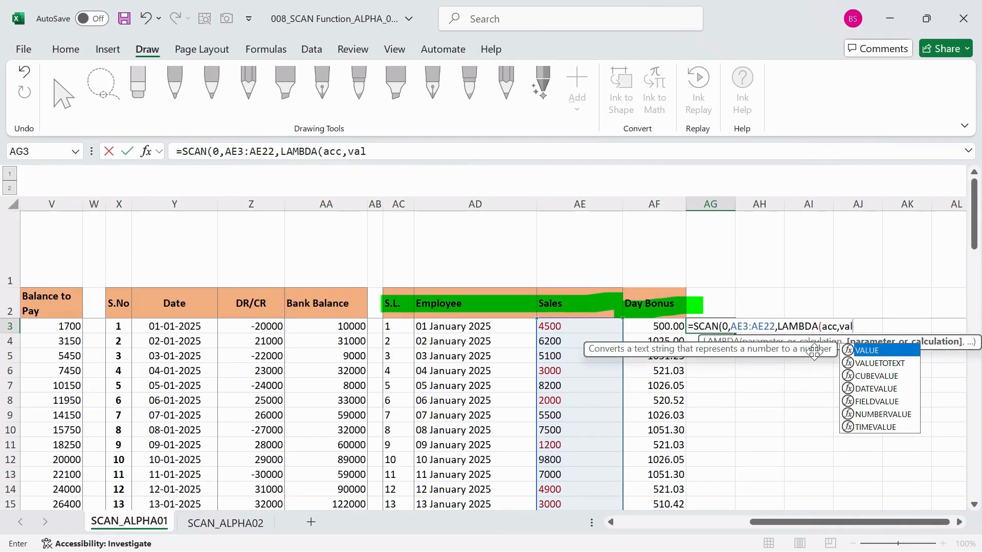
type("ue,")
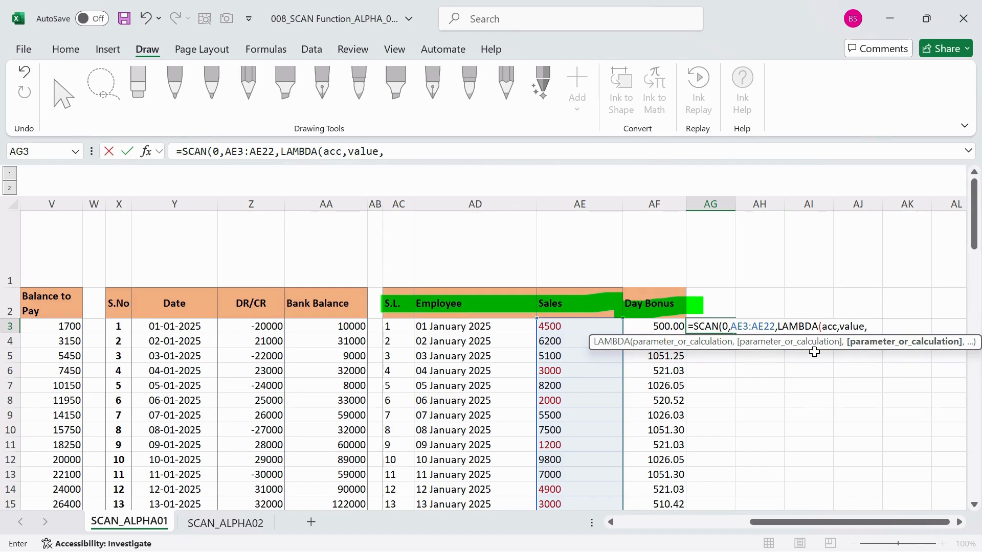
Begin the LAMBDA calculation with an IF function testing value>=5000
type("IF")
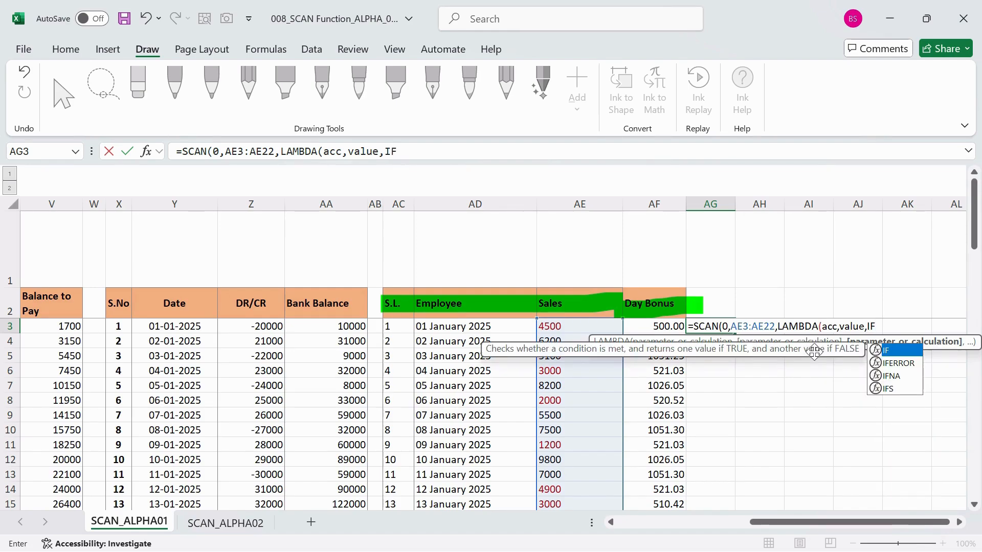
type("(")
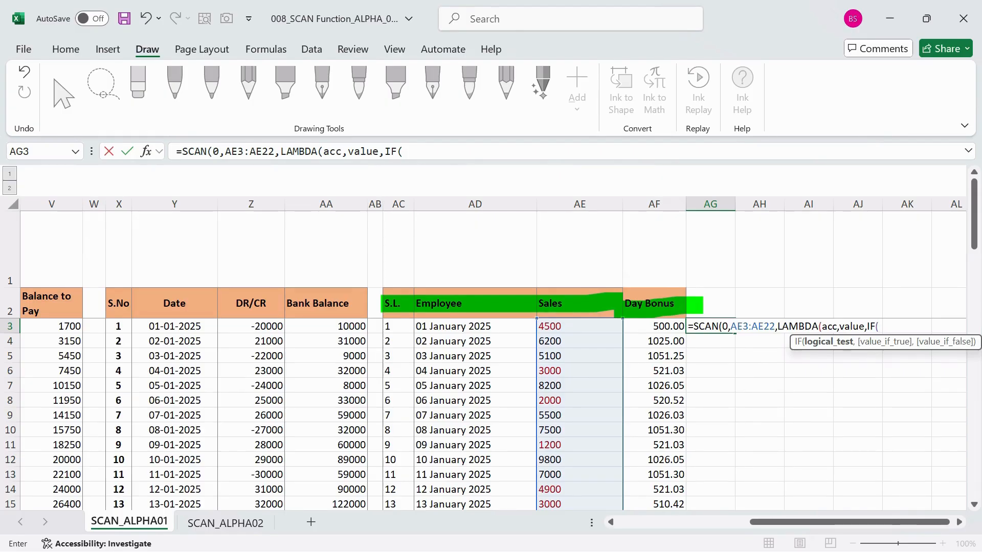
type("va")
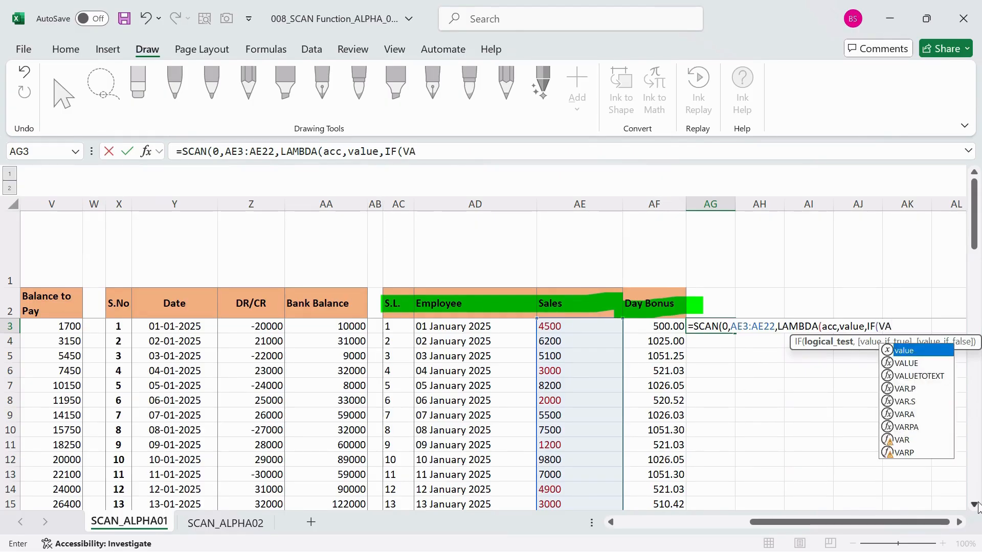
key("BackSpace")
key("BackSpace")
type("val")
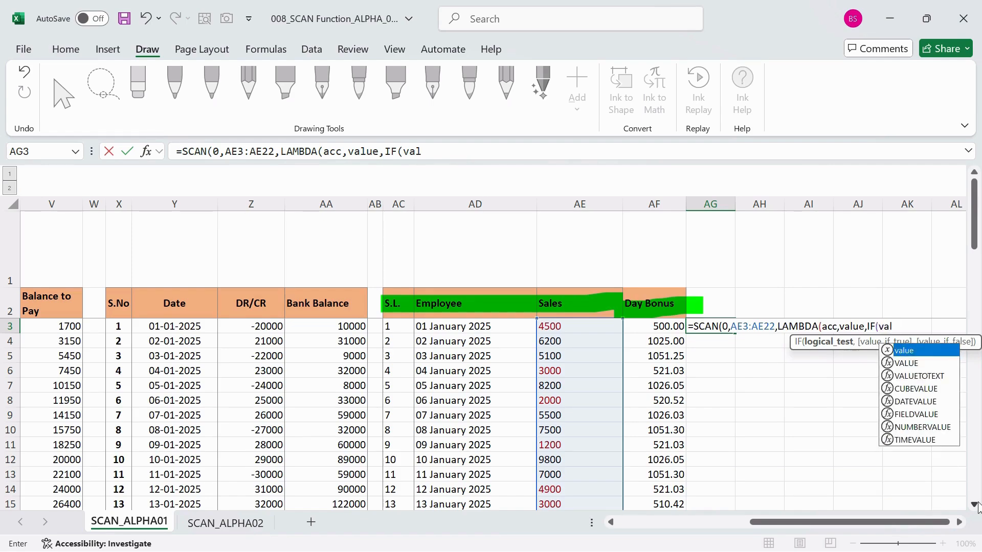
key("Tab")
type(">=")
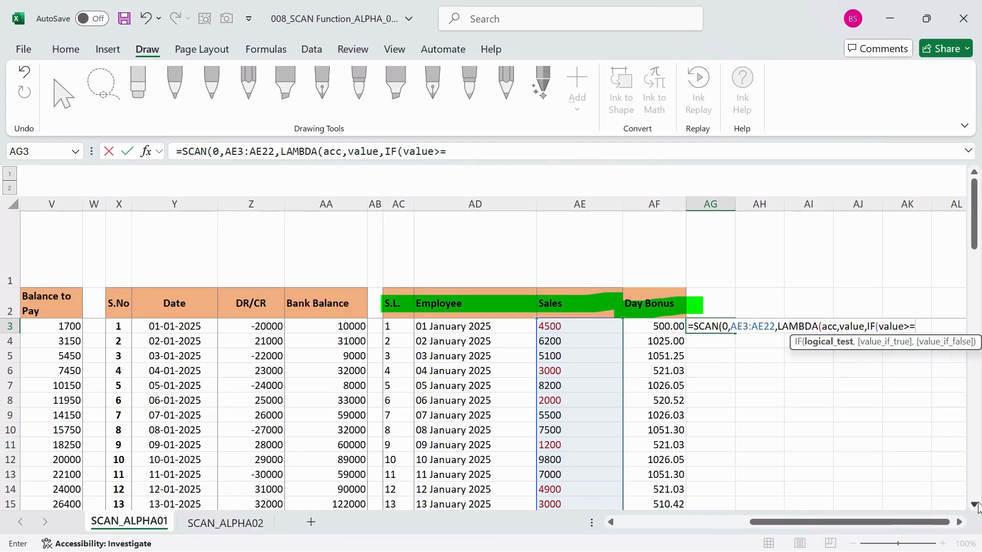
type("5000")
type(",")
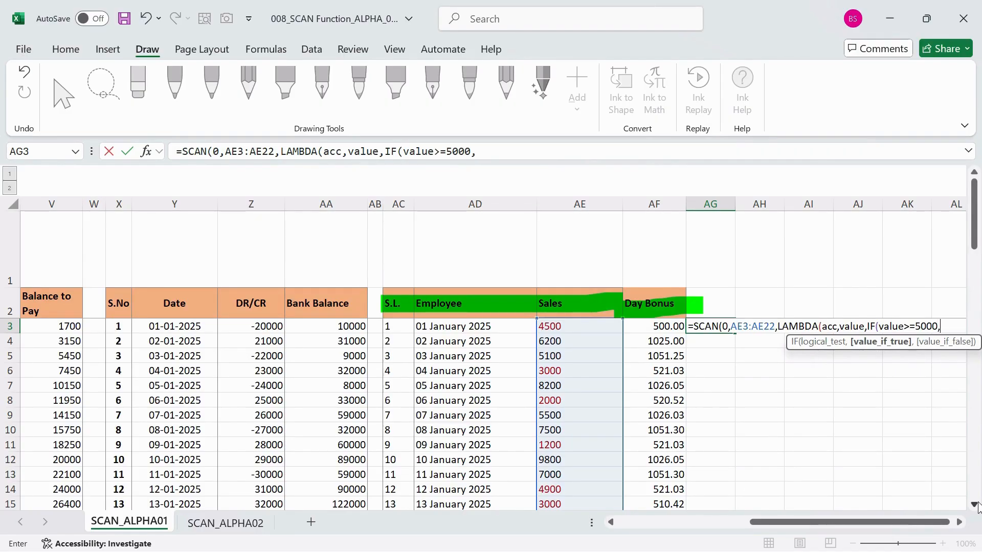
Set the IF function's value-if-true argument to acc*5%+1000
type("acc")
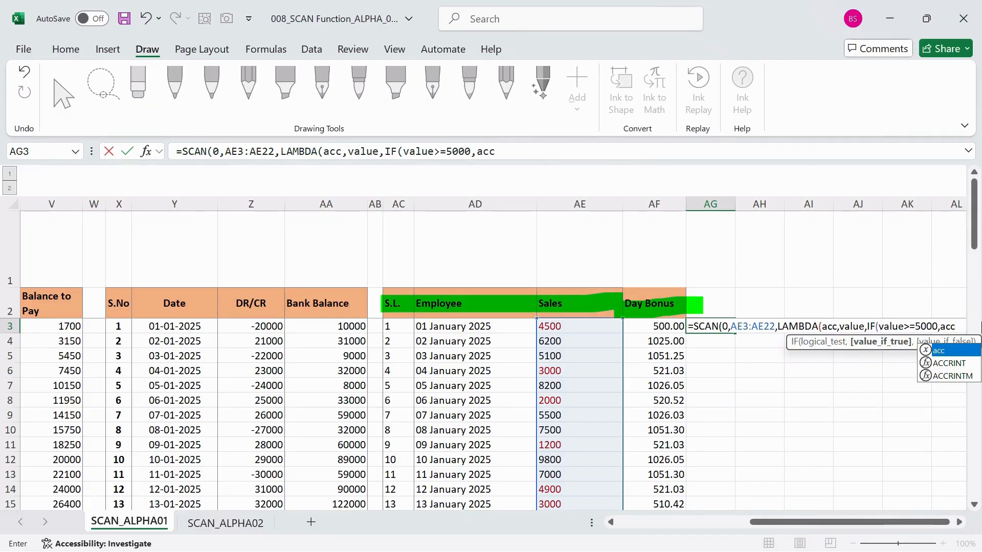
type("*")
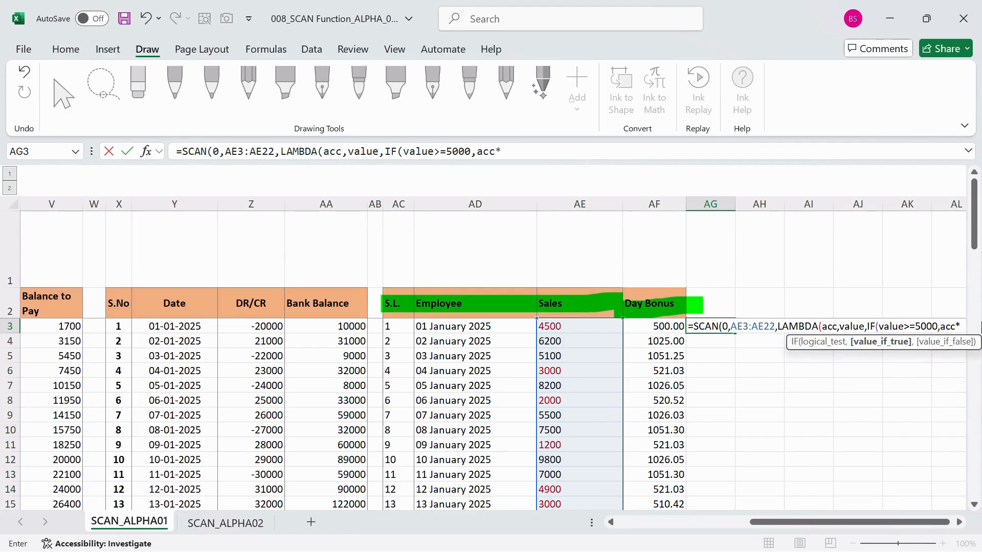
type("5%+1000")
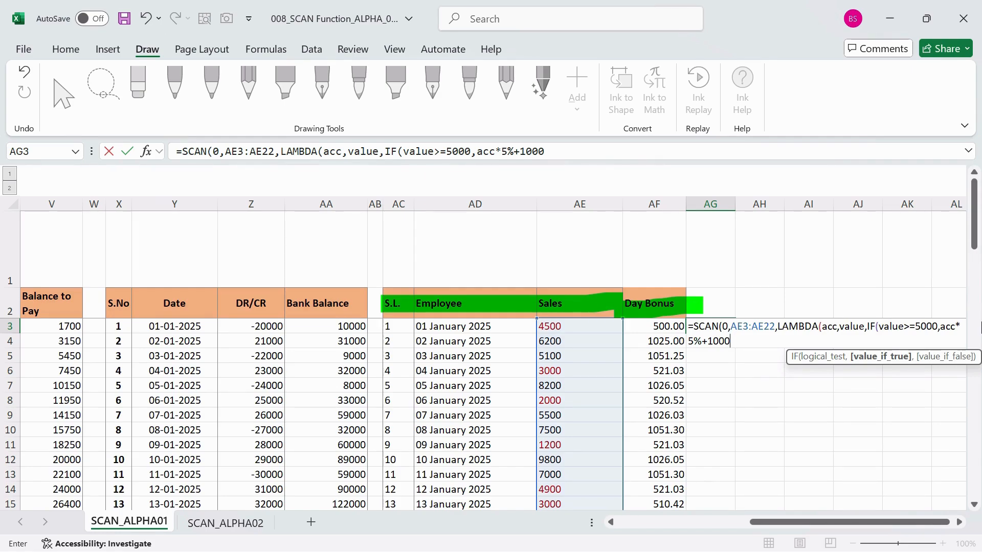
type(",")
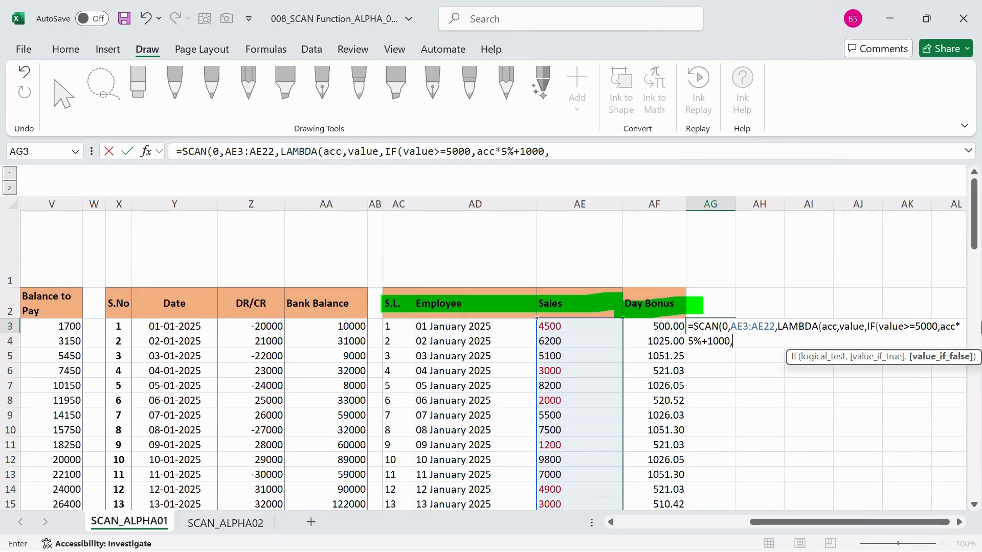
Set the IF function's value-if-false argument to acc*2%+500, close all parentheses and enter the formula
type("acc")
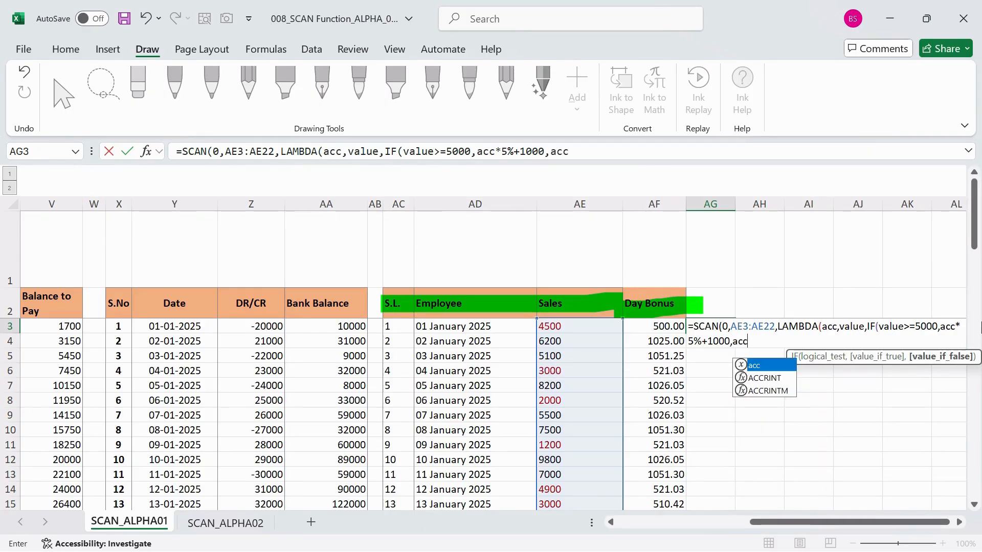
type("*")
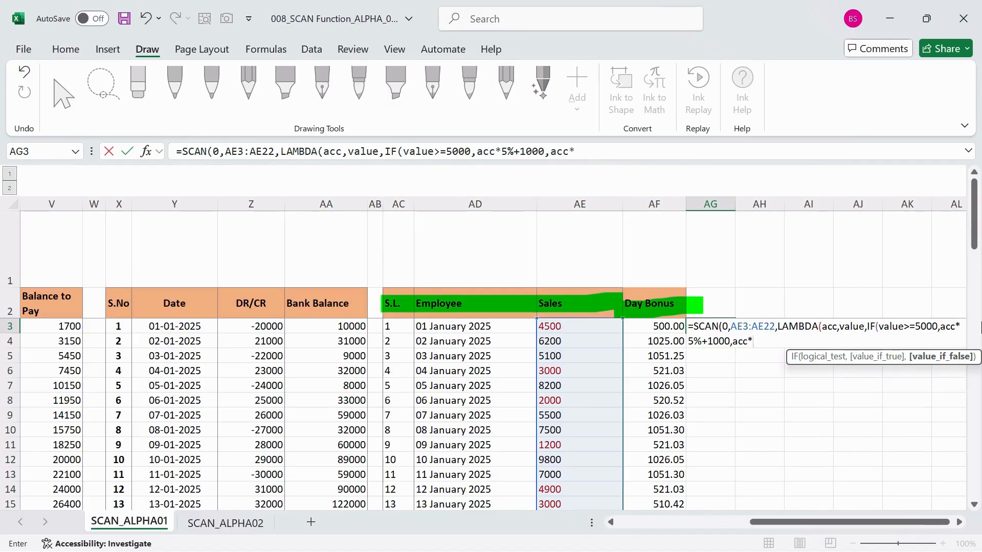
type("2%+500")
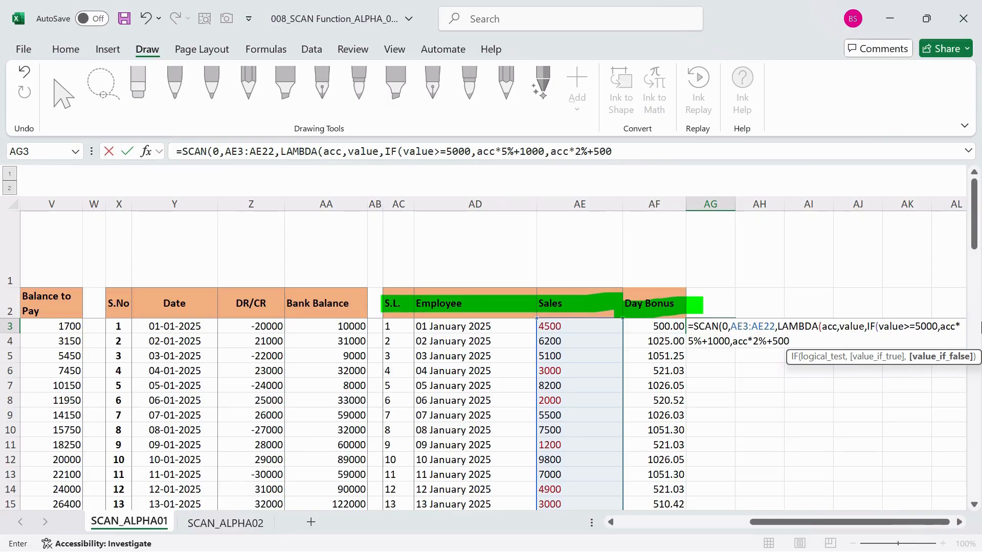
type("))")
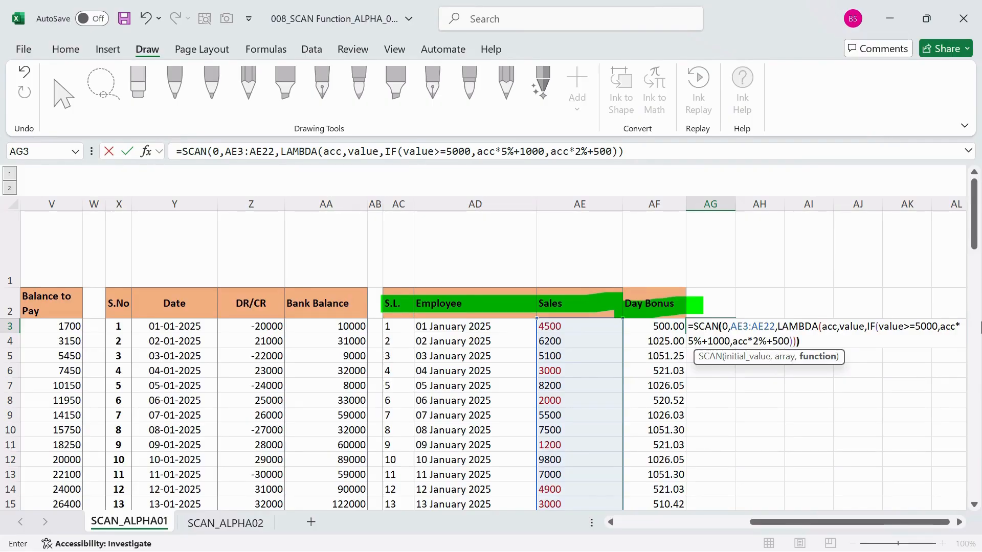
type(")")
key("Return")
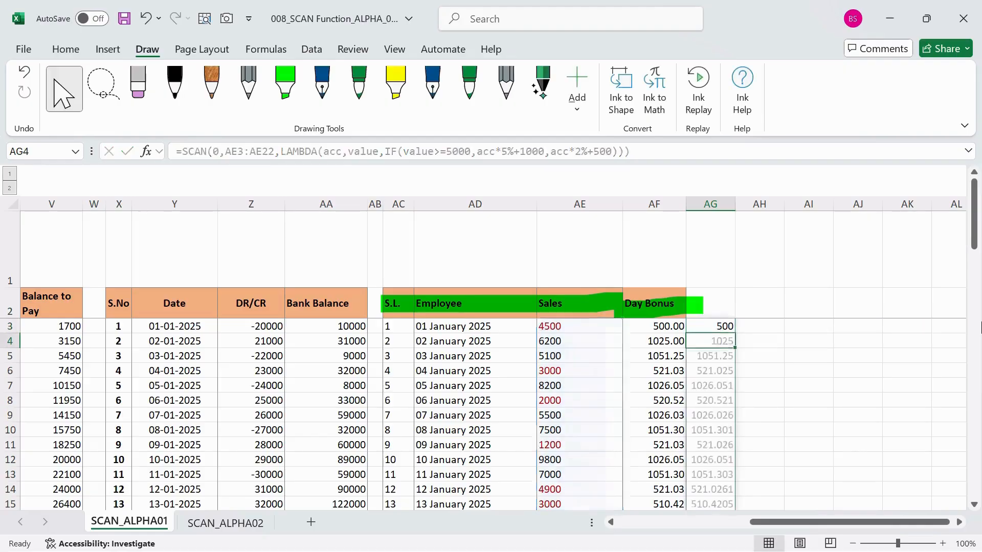
Compare the spilled bonus results in column AG with the Day Bonus values in column AF down to row 22
key("Up")
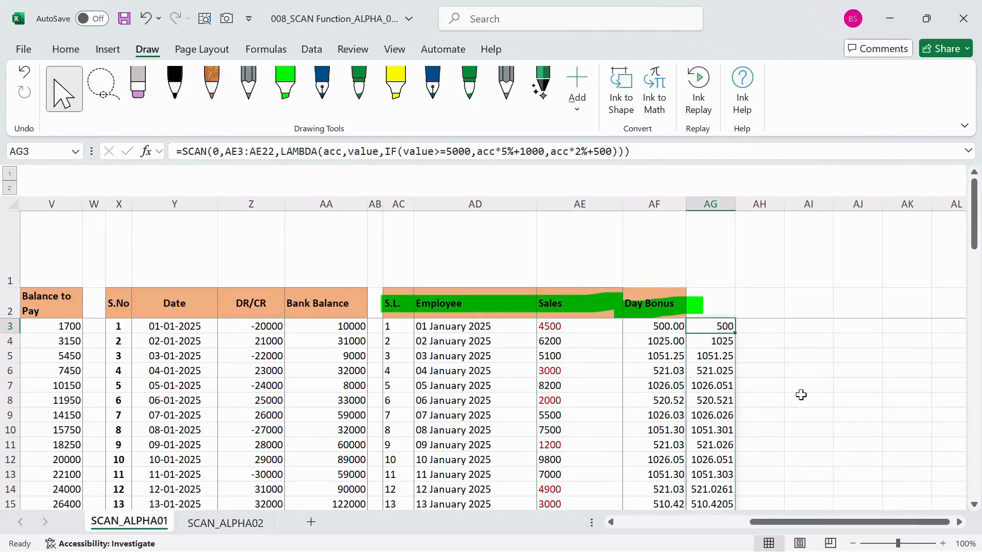
left_click(713, 204)
scroll(721, 415, "down", 5)
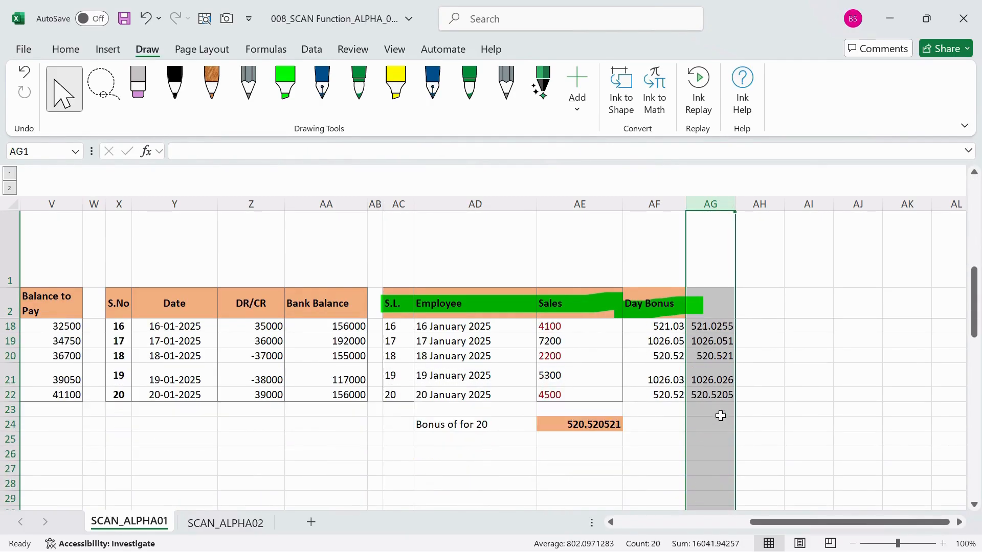
scroll(697, 396, "up", 2)
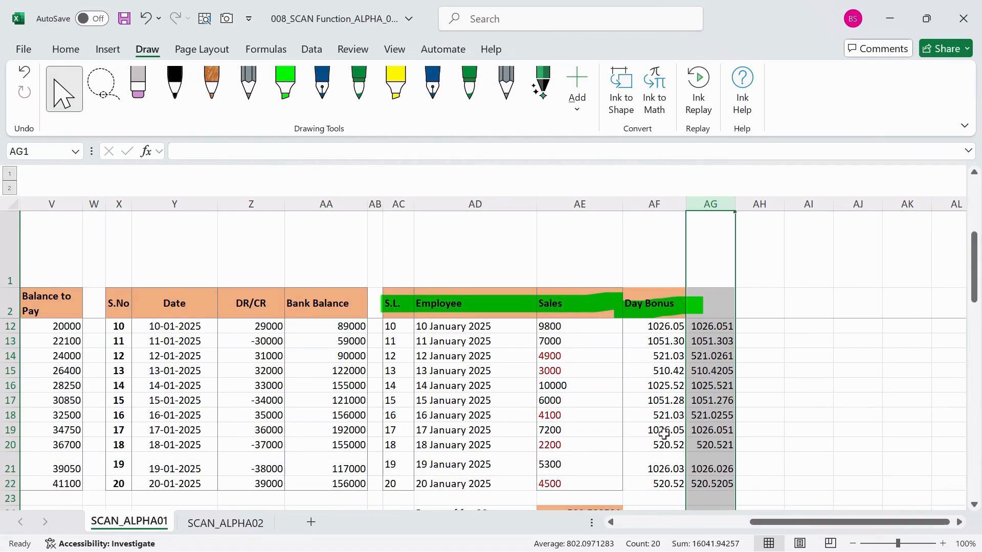
left_click(662, 400)
left_click(712, 400)
scroll(707, 378, "up", 3)
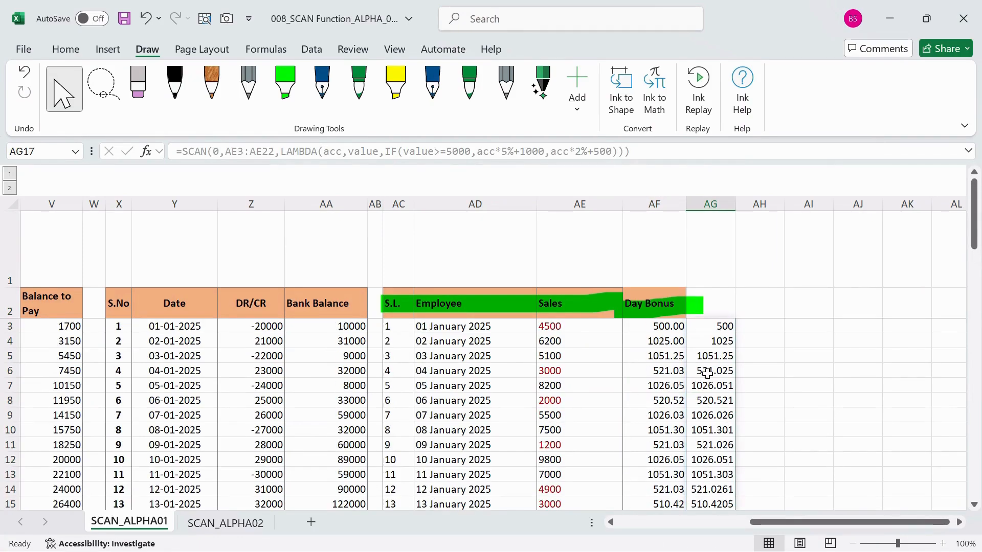
Review the finished SCAN formula in AG3 without changing it
left_click(725, 326)
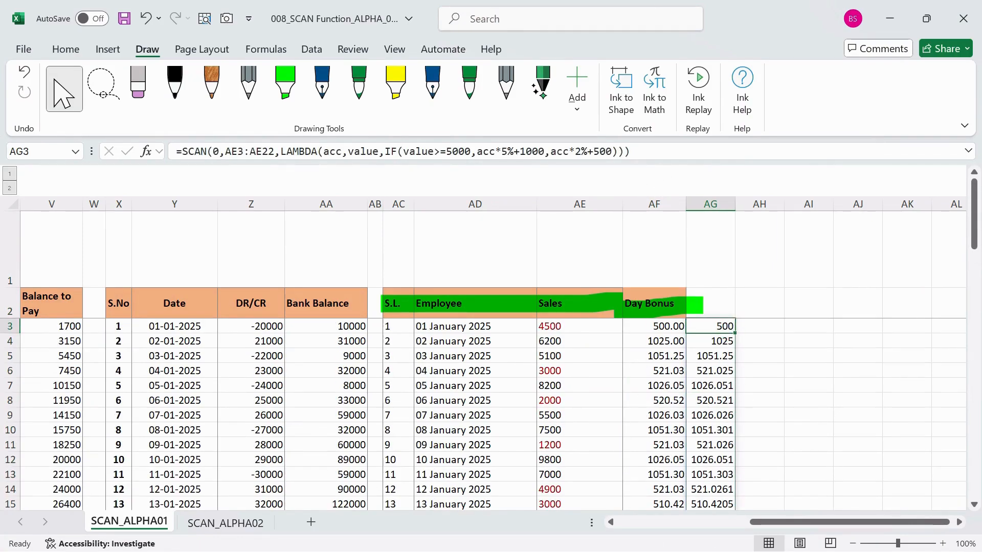
left_click(667, 153)
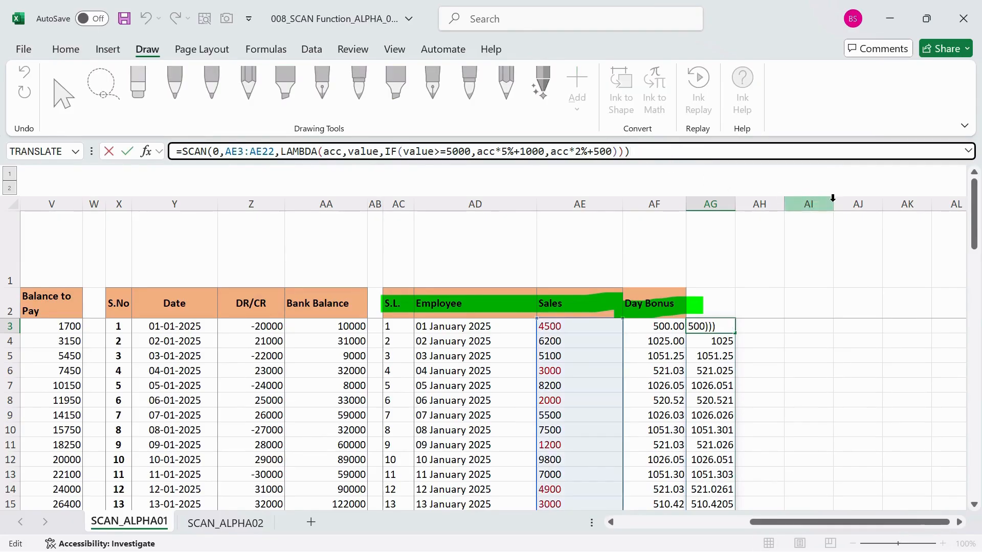
key("Return")
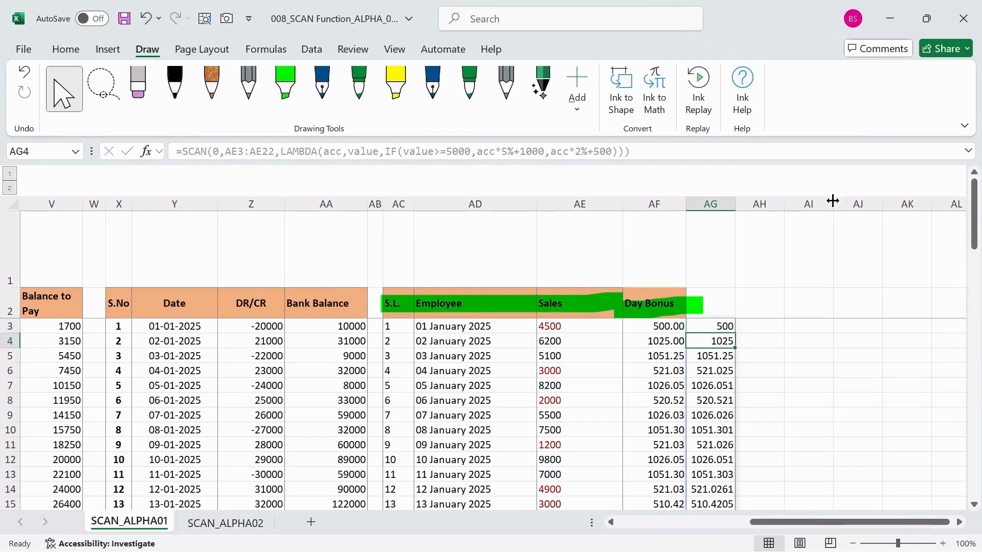
key("Up")
key("Left")
key("Right")
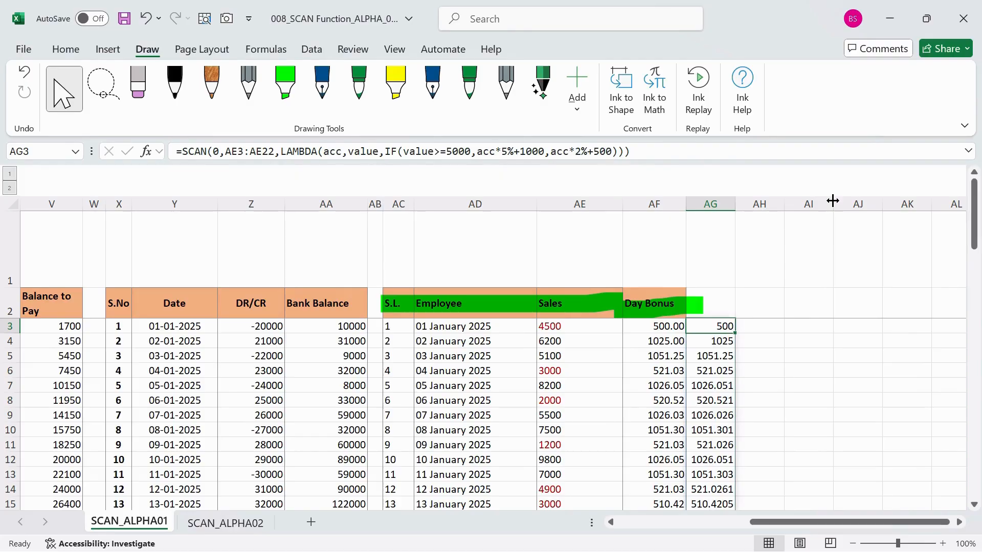
Examine the spilled bonus results in column AG from row 3 to row 9
key("Down")
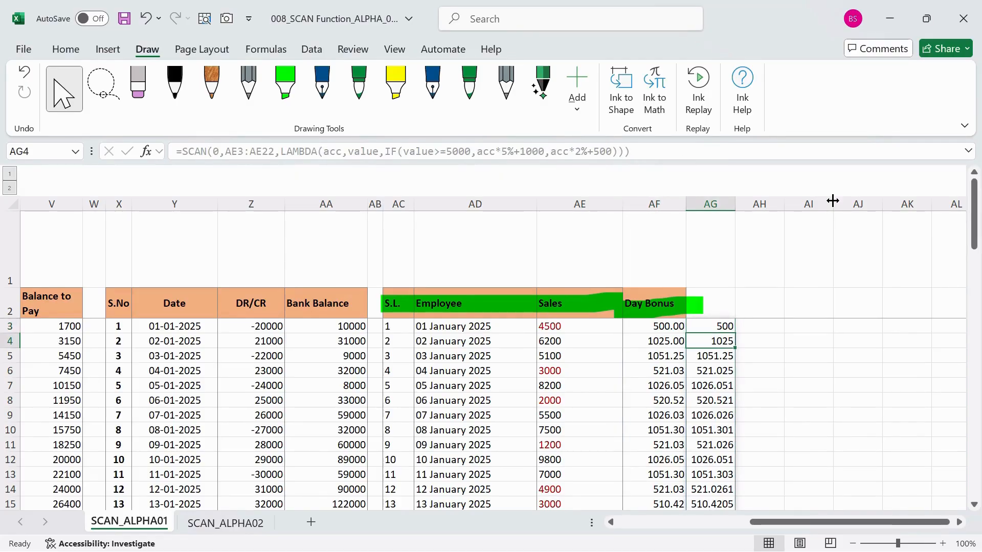
key("Down")
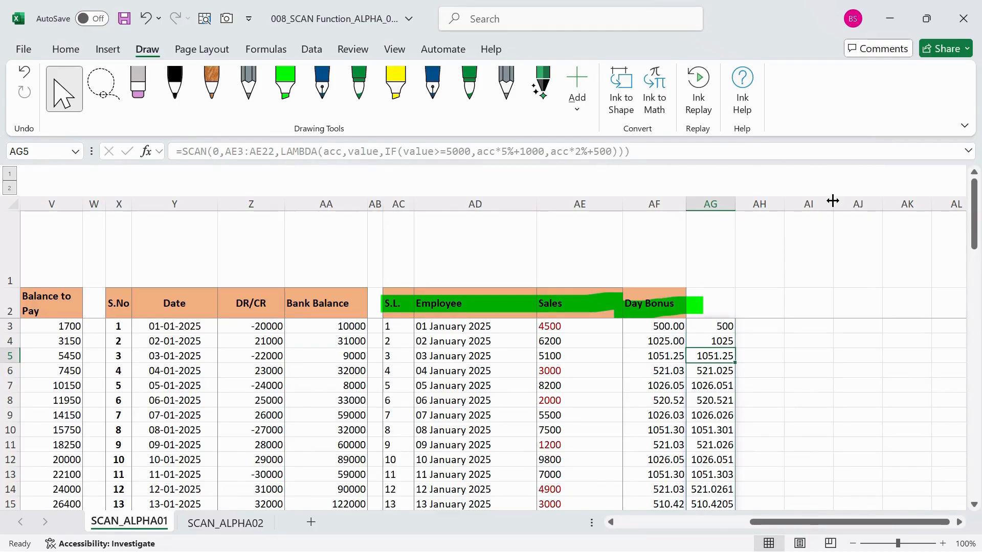
key("Down")
key("Down")
key("Down")
key("Down")
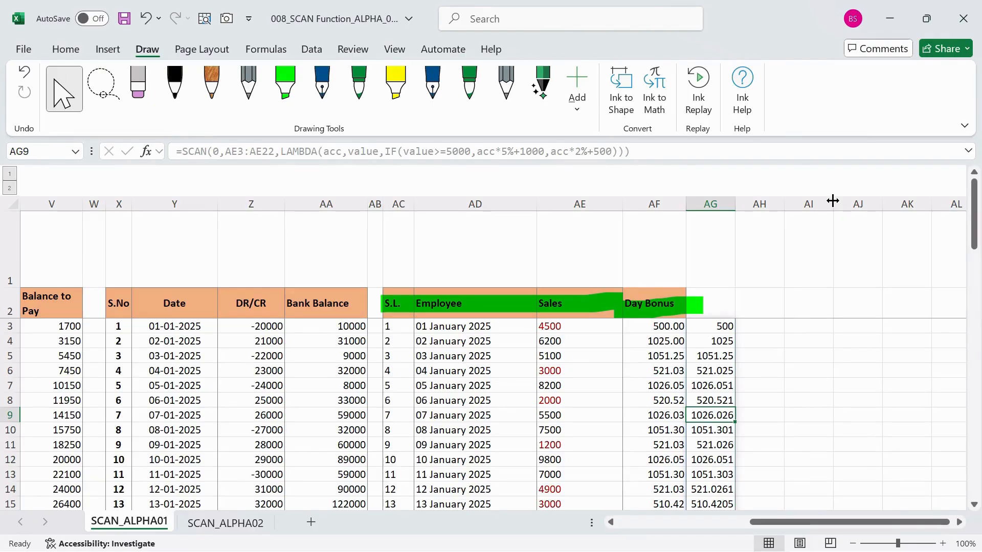
key("Up")
key("Up")
key("Up")
key("Up")
key("Up")
key("Up")
key("Right")
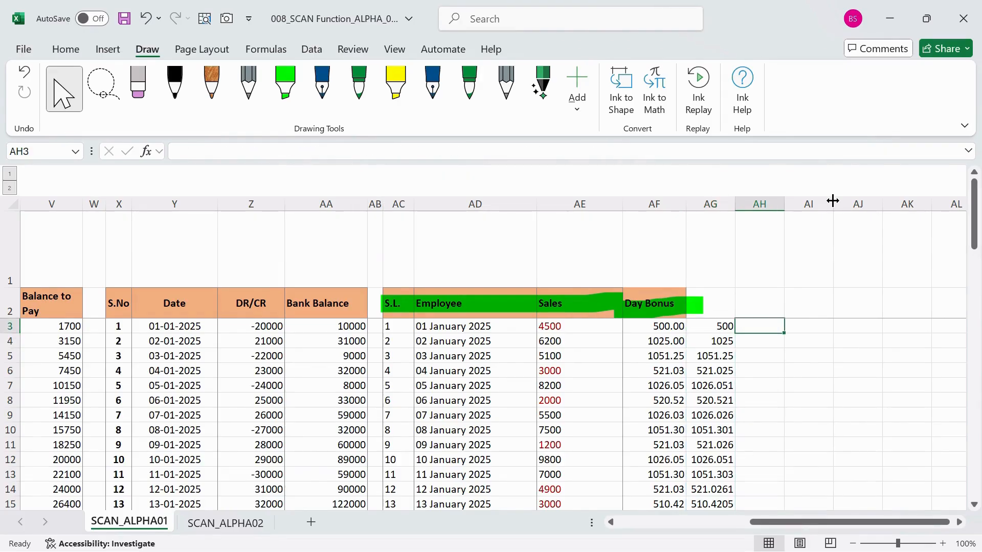
key("Left")
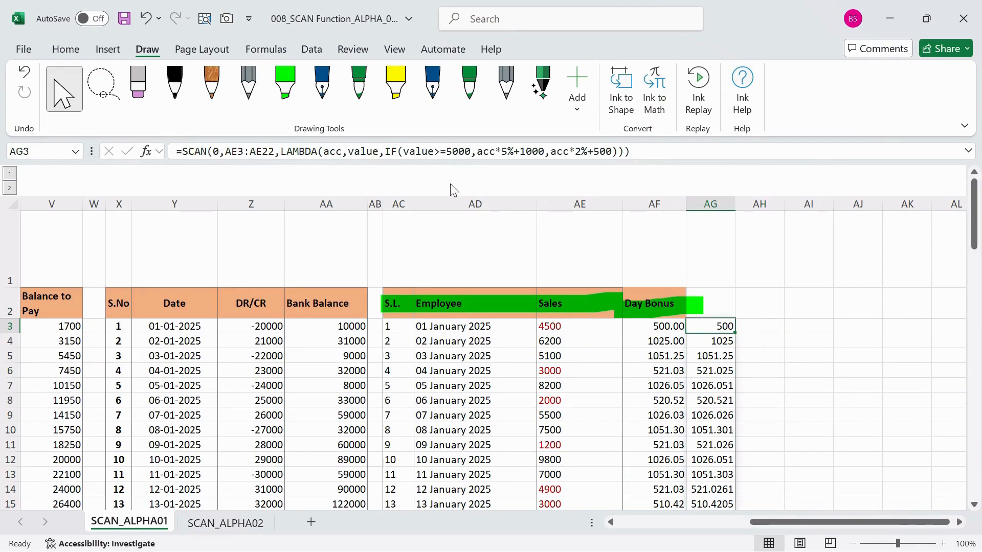
Copy the IF expression from the SCAN formula in AG3 and paste it into AH3 as a standalone formula
left_click_drag(385, 151, 618, 150)
key("ctrl+c")
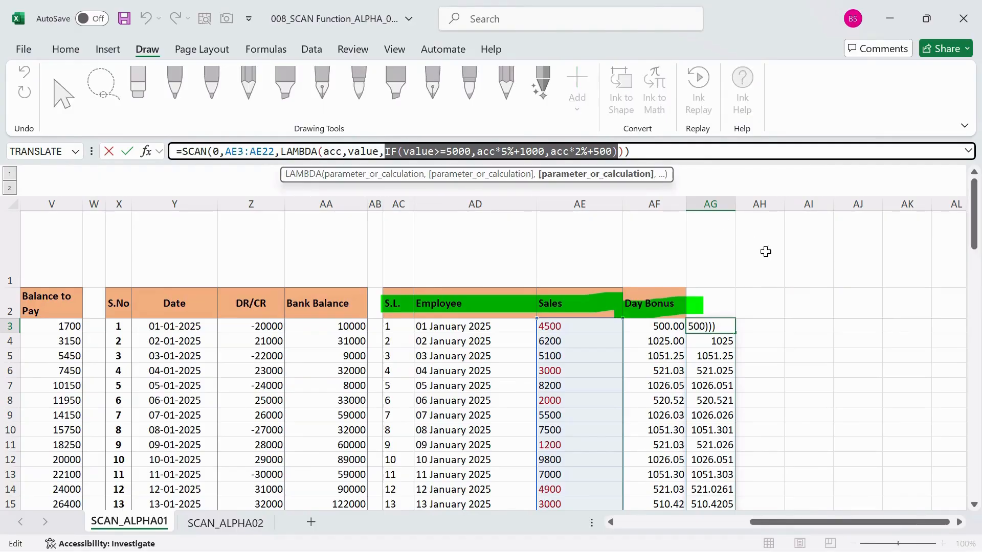
left_click(765, 326)
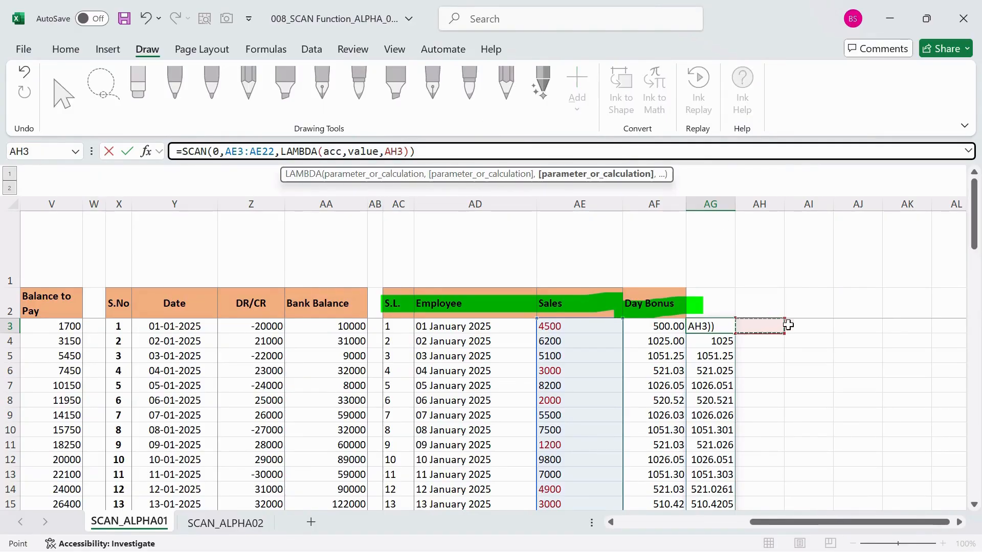
key("Return")
key("ctrl+z")
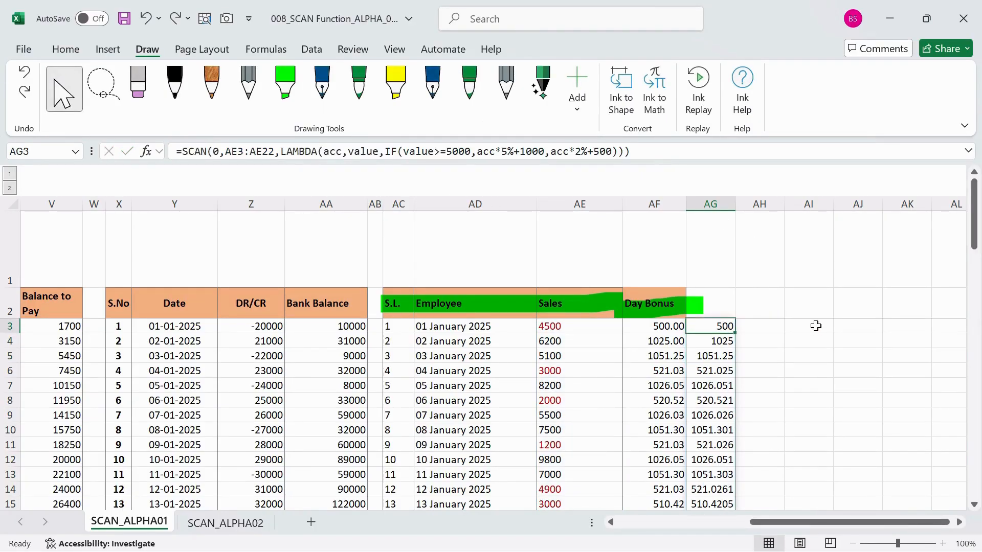
type("=")
key("ctrl+v")
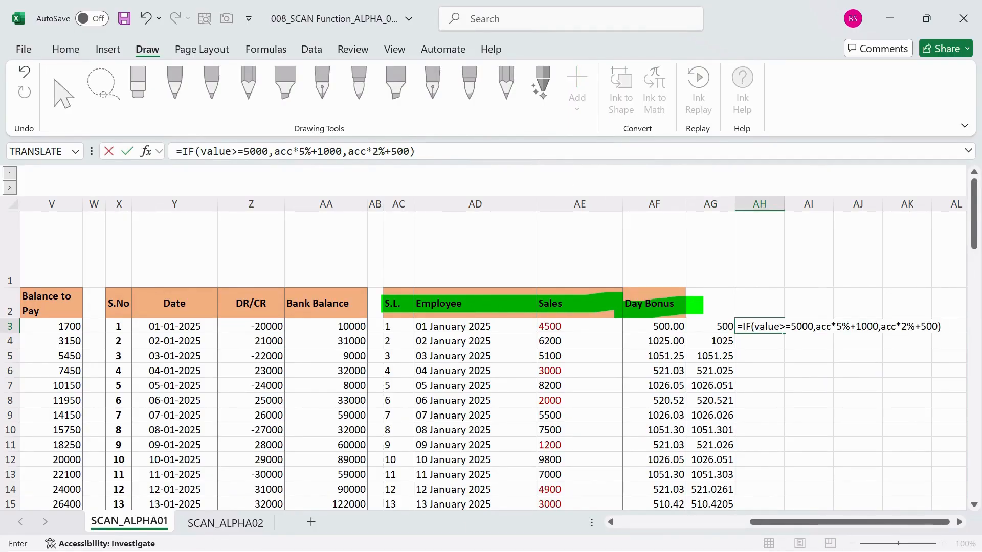
Replace the value parameter in AH3's logical test with a reference to sales cell AE3
left_click(232, 151)
key("BackSpace")
key("BackSpace")
key("BackSpace")
key("BackSpace")
key("BackSpace")
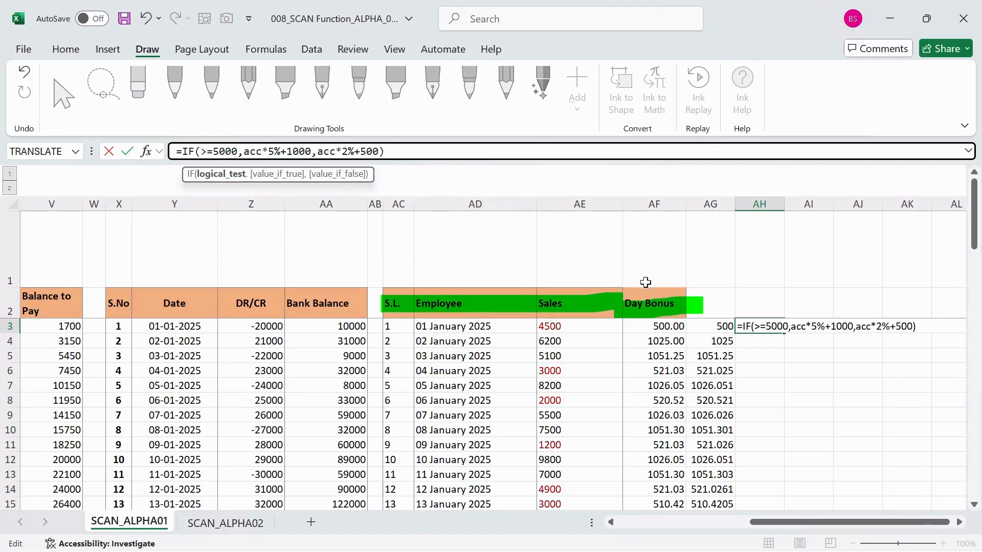
left_click(556, 326)
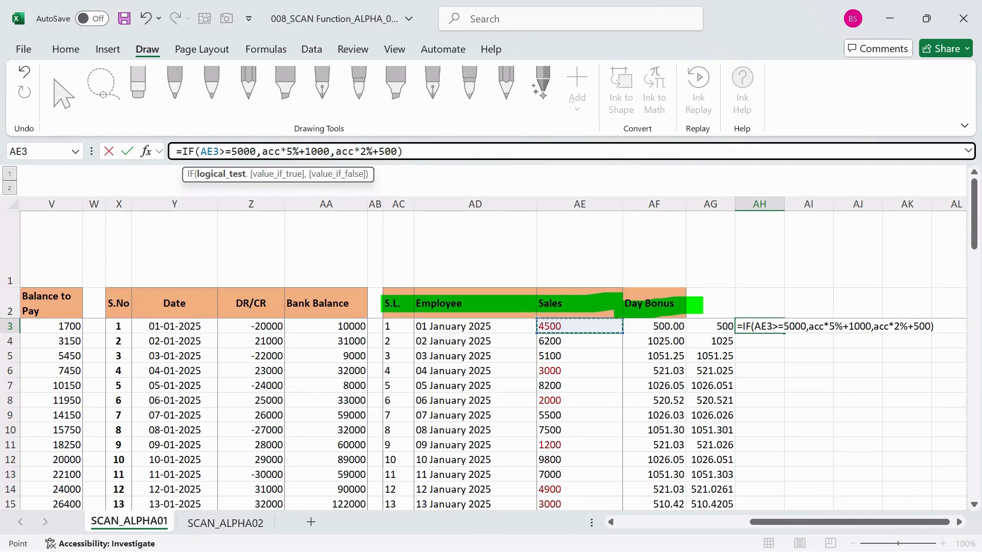
Replace acc in the value-if-true argument of AH3's formula with a reference to AH2
left_click(281, 150)
key("BackSpace")
key("BackSpace")
key("BackSpace")
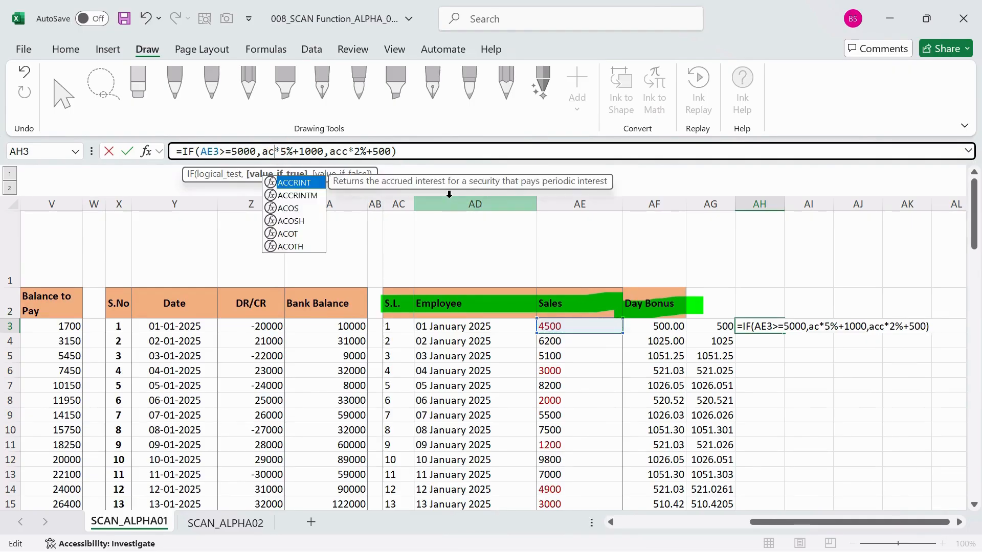
left_click(761, 308)
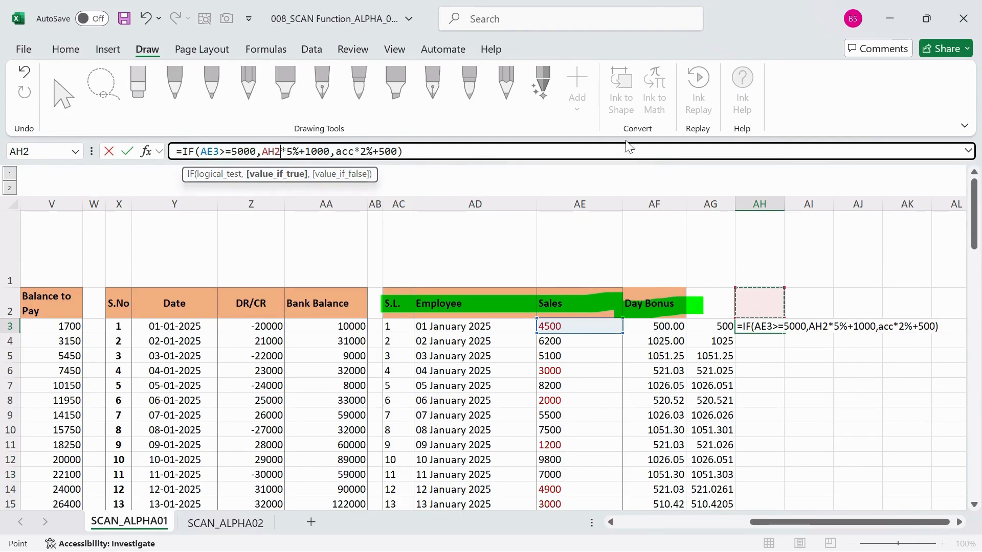
Replace acc in the value-if-false argument with a reference to AH2 and enter the formula in AH3
left_click(361, 149)
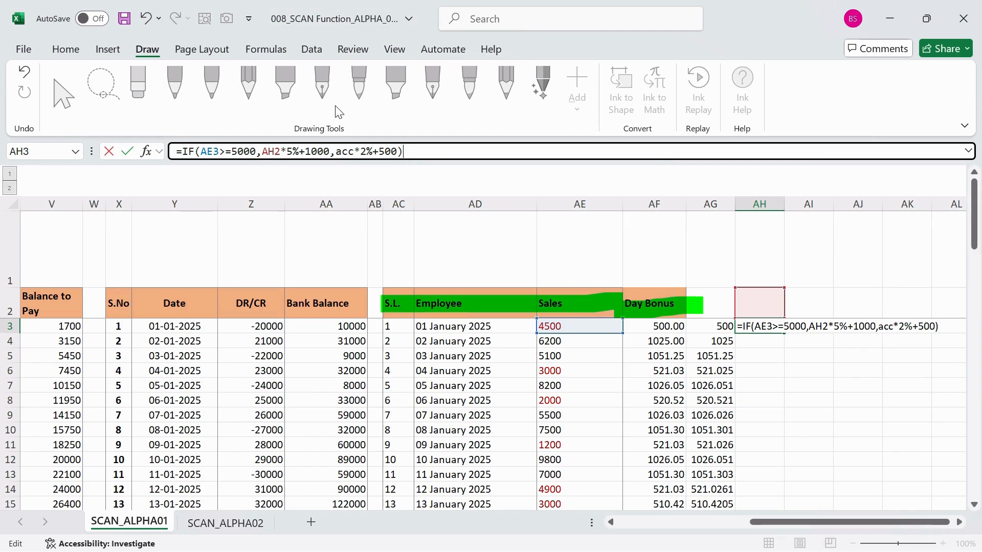
left_click(350, 152)
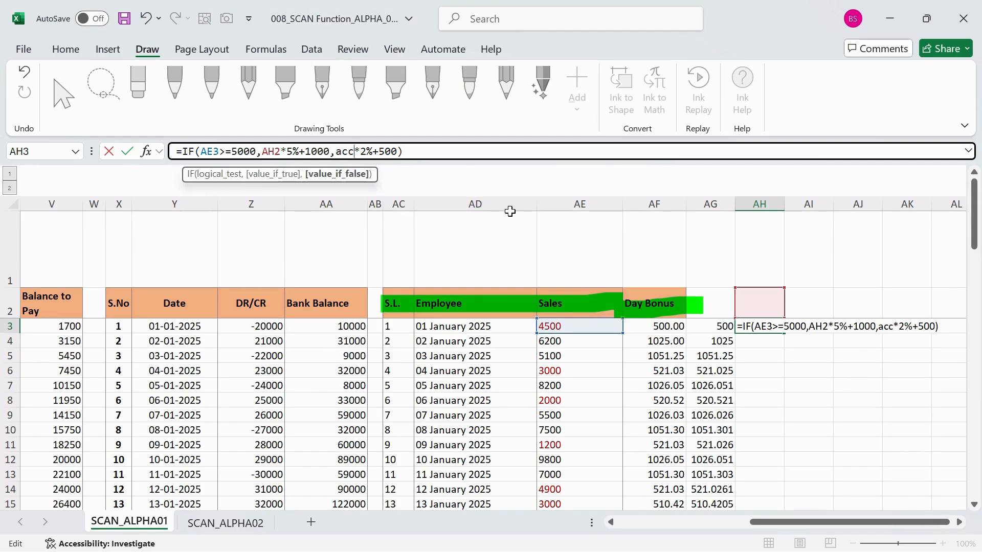
key("BackSpace")
key("BackSpace")
key("BackSpace")
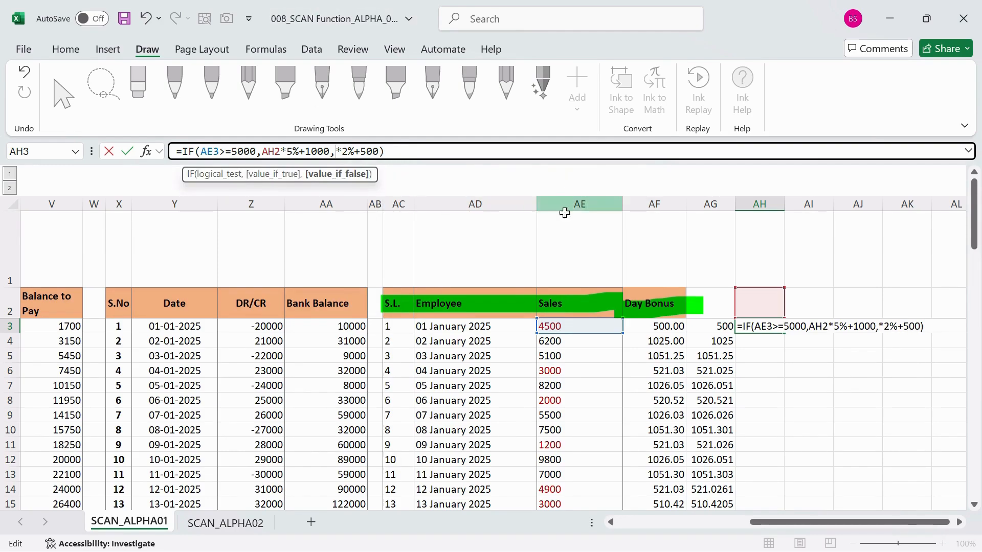
left_click(761, 303)
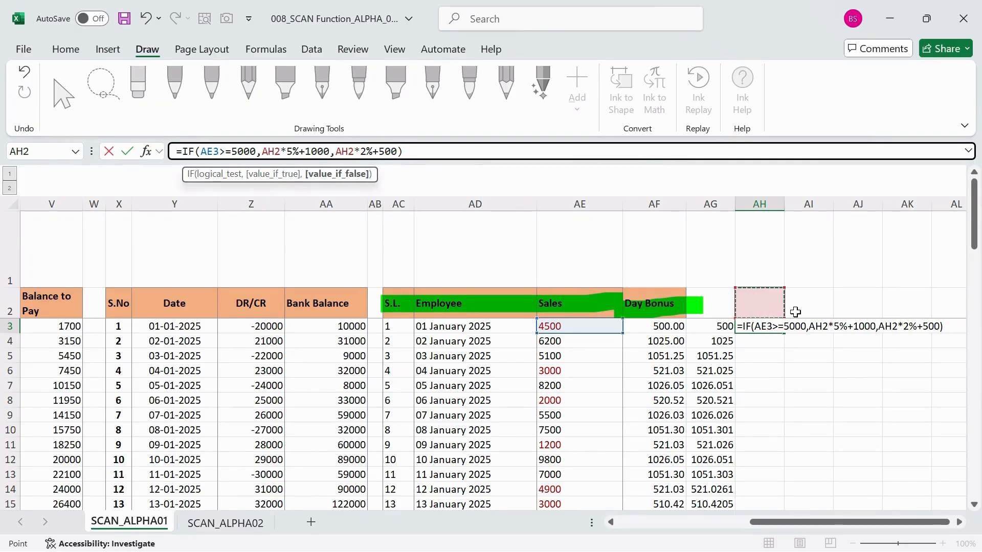
key("Return")
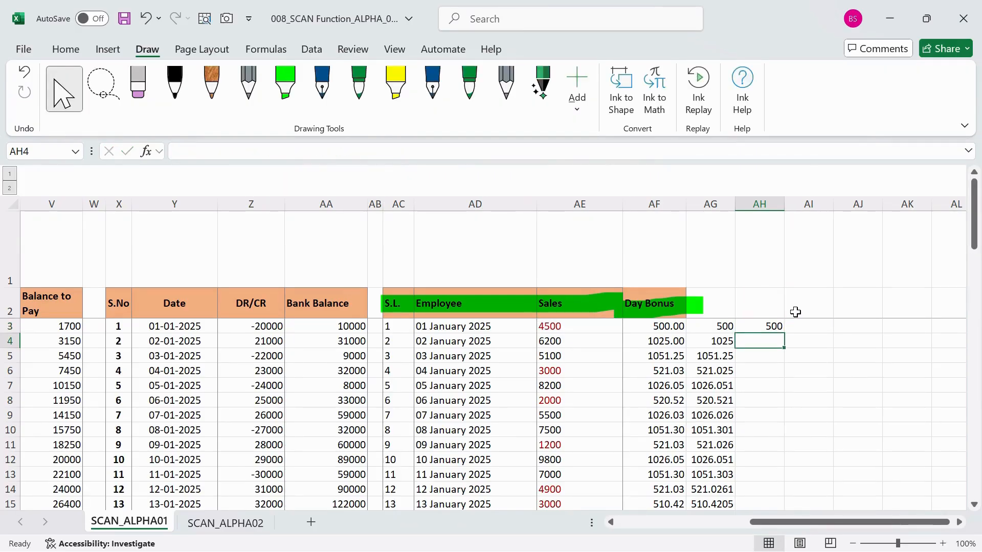
Copy the IF formula from AH3 down column AH through row 22
key("Up")
key("ctrl+c")
key("shift+Down")
key("shift+Down")
key("shift+Down")
key("shift+Down")
key("shift+Down")
key("shift+Down")
key("shift+Down")
key("shift+Down")
key("shift+Down")
key("shift+Down")
key("shift+Down")
key("shift+Down")
key("shift+Down")
key("shift+Down")
key("shift+Down")
key("shift+Down")
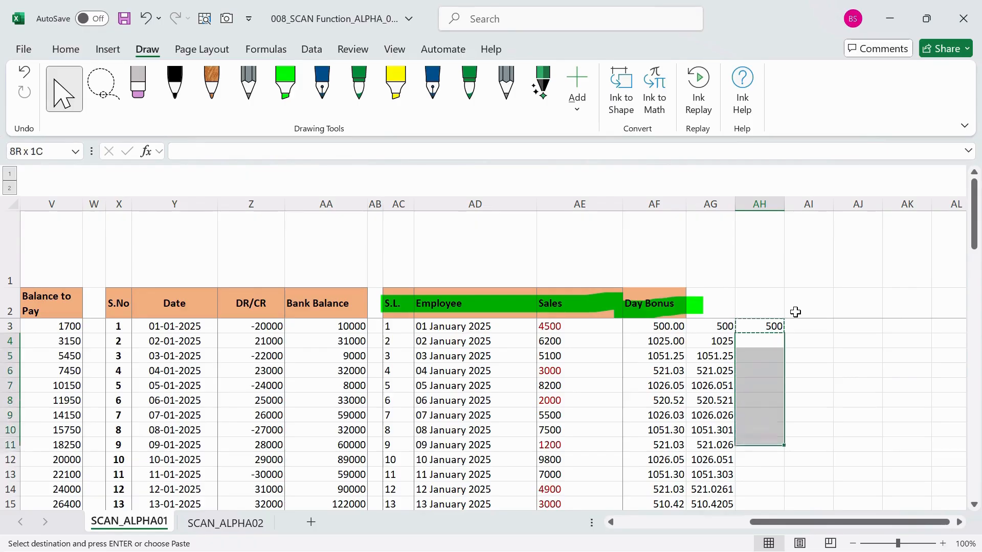
key("shift+Down")
key("shift+Down")
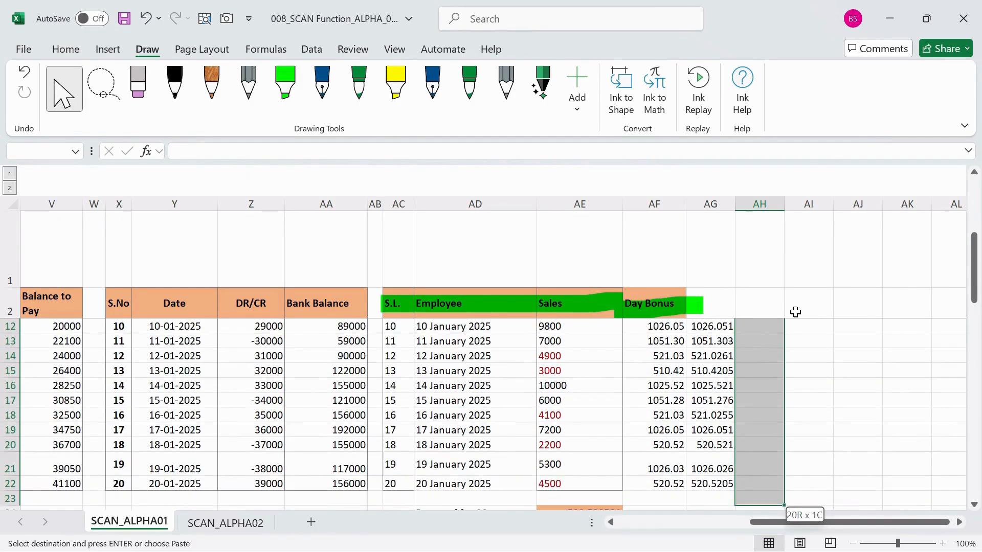
key("ctrl+v")
key("Up")
key("Up")
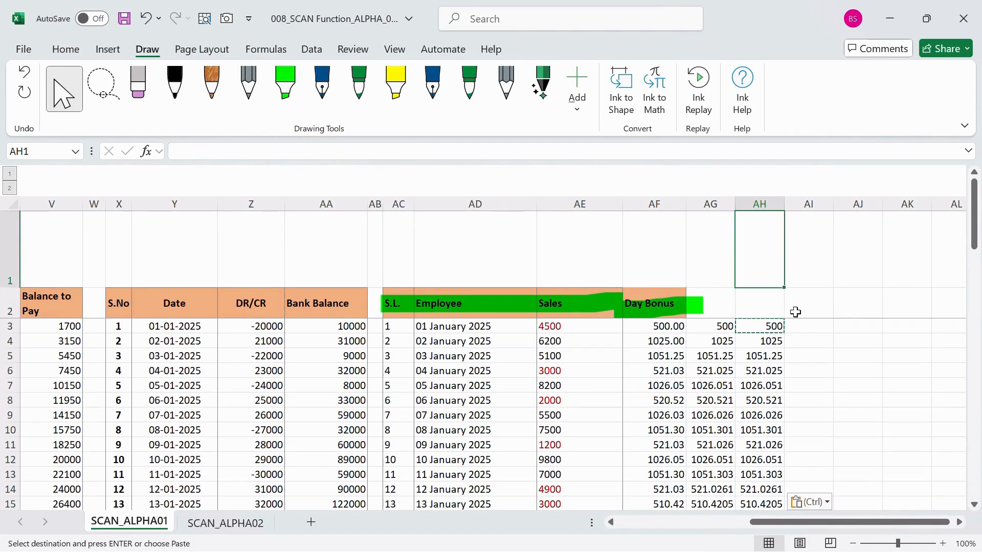
key("Escape")
Inspect the cell references used by the copied IF formulas in AH4 and AH9
key("Down")
key("Down")
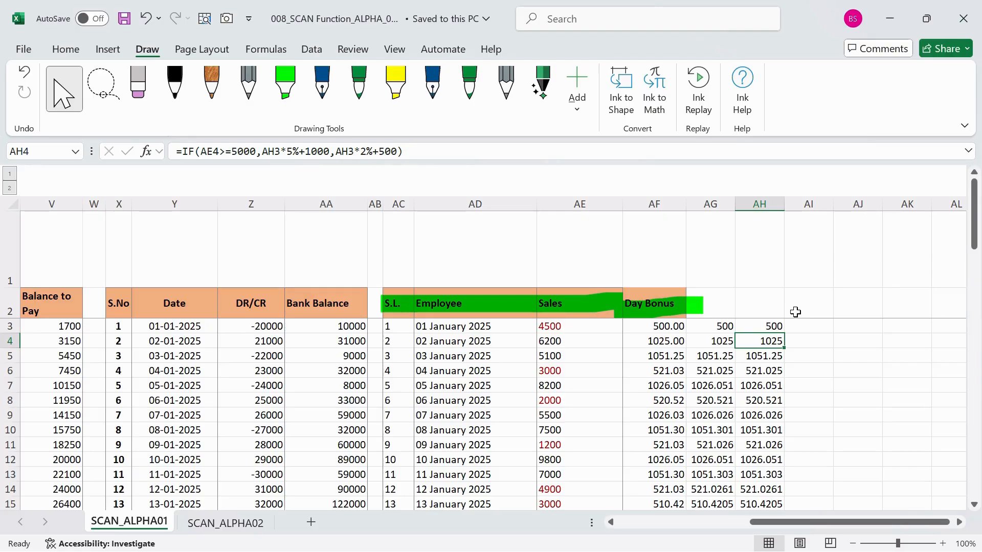
key("F2")
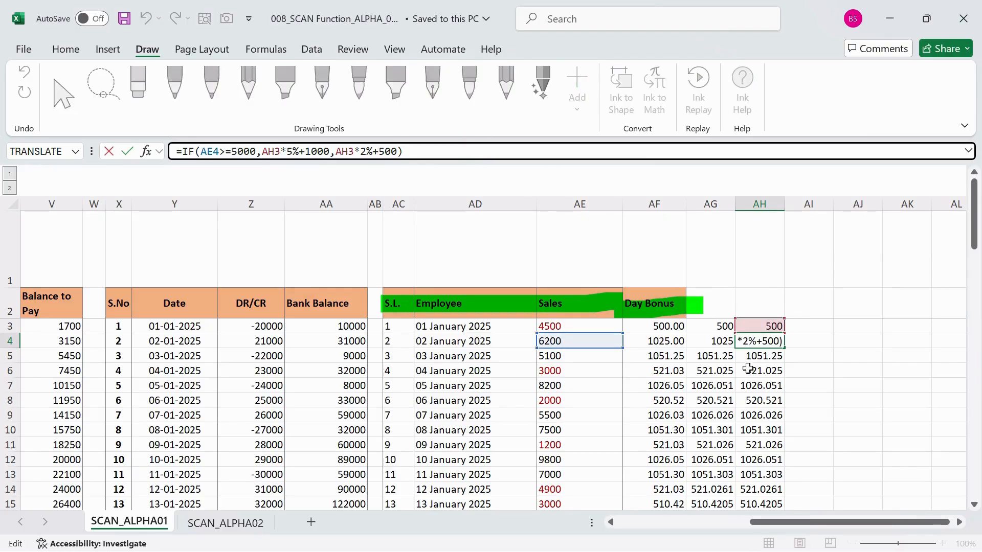
key("Escape")
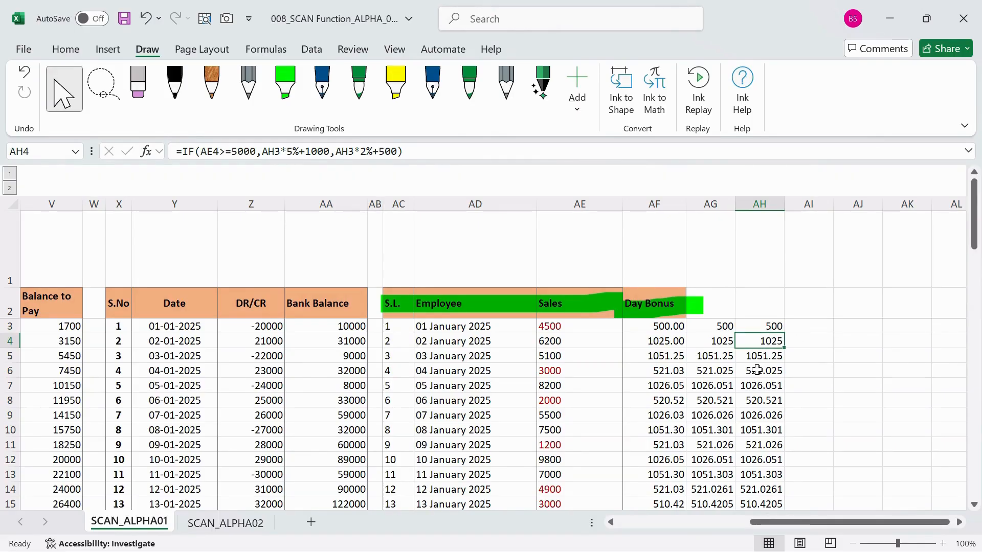
left_click_drag(762, 358, 755, 445)
left_click(757, 418)
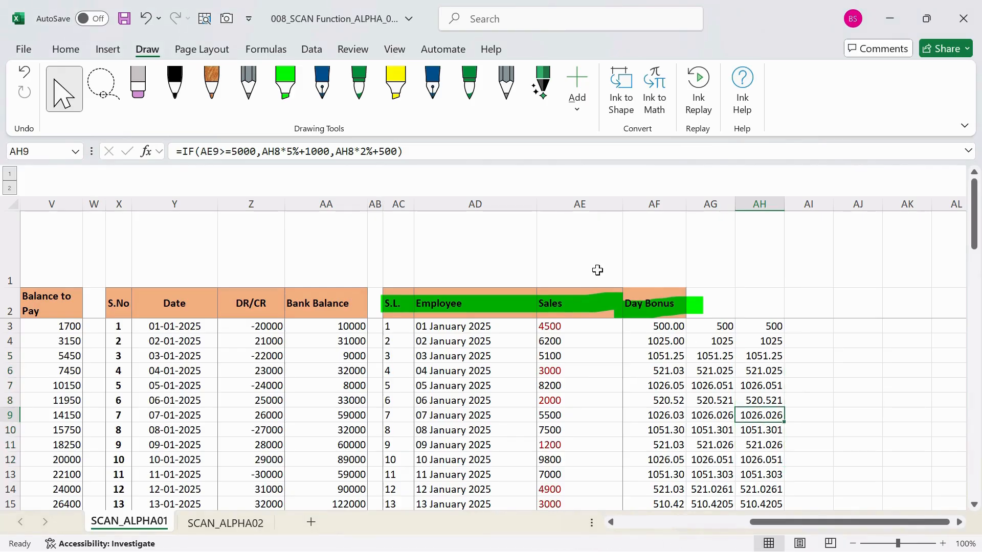
key("F2")
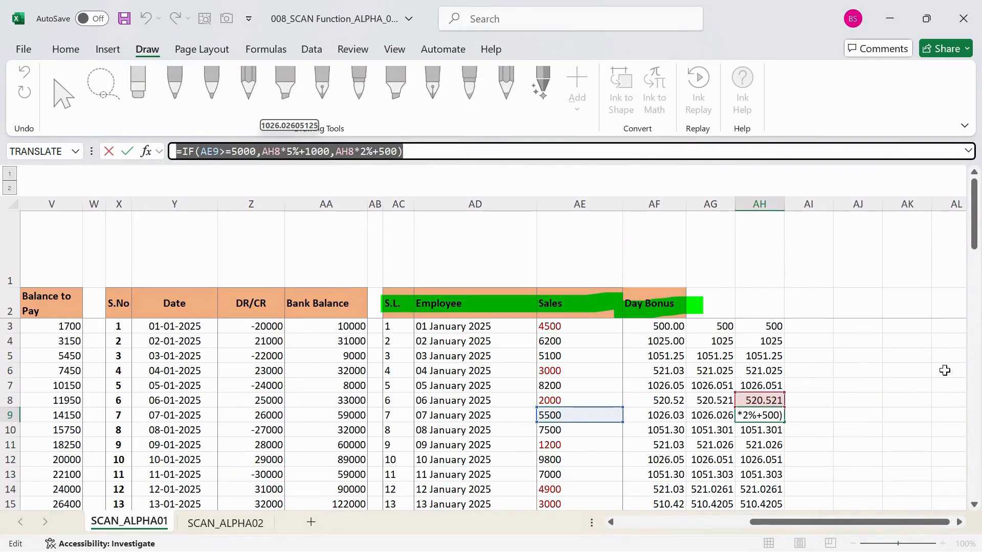
key("Return")
Compare the IF results in column AH with the SCAN results in column AG across the sales rows
key("Down")
key("Down")
key("Down")
key("Down")
key("Down")
key("Down")
key("Down")
key("Down")
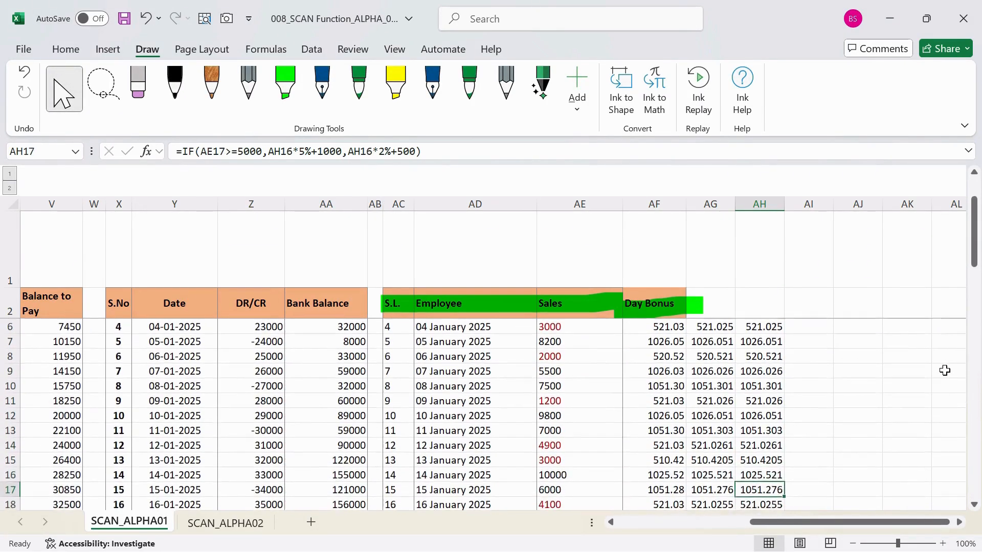
key("Down")
key("Down")
key("Down")
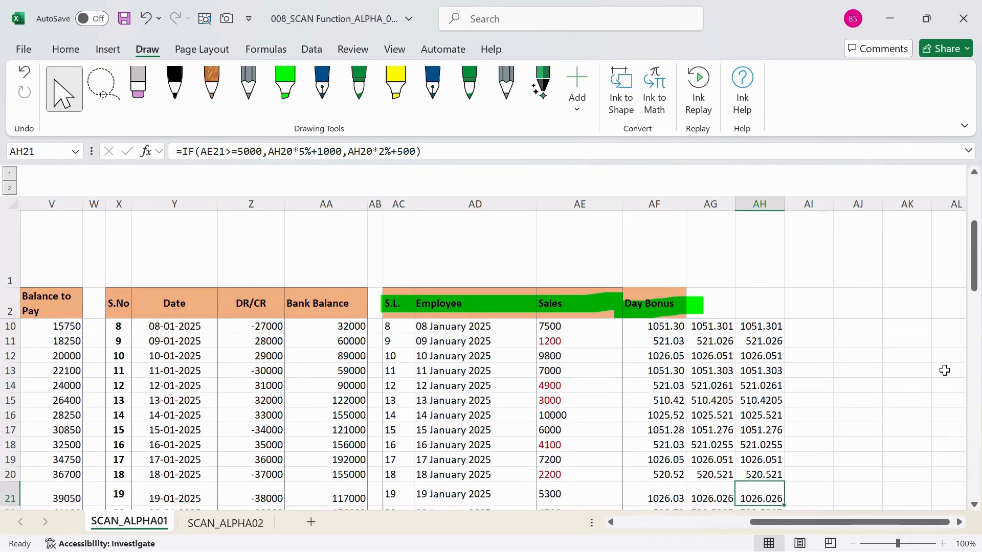
key("Up")
key("Up")
key("Up")
key("Up")
key("Up")
key("Up")
key("Up")
key("Up")
key("Up")
key("Up")
key("Up")
key("Up")
key("Up")
key("Up")
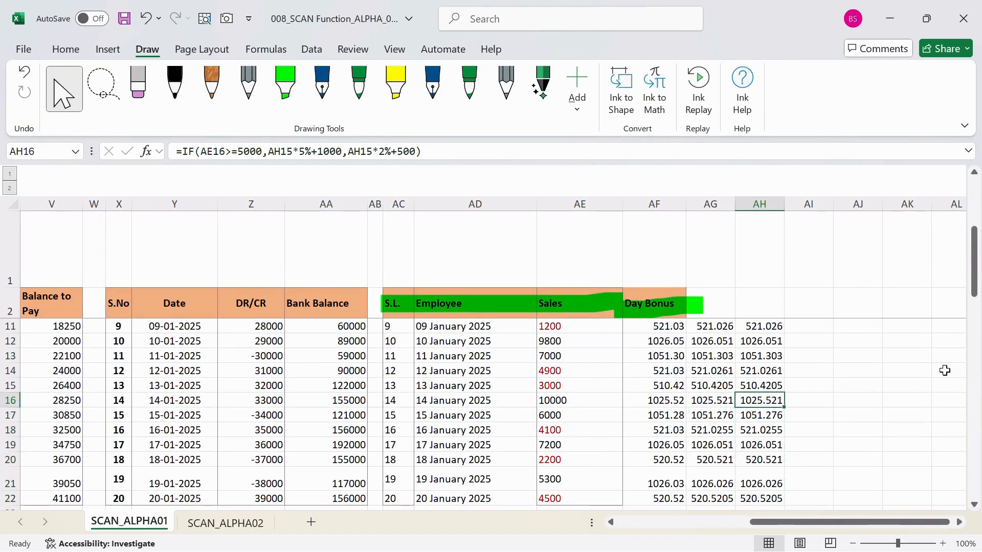
key("Up")
key("Up")
key("Up")
key("Up")
key("Up")
key("Up")
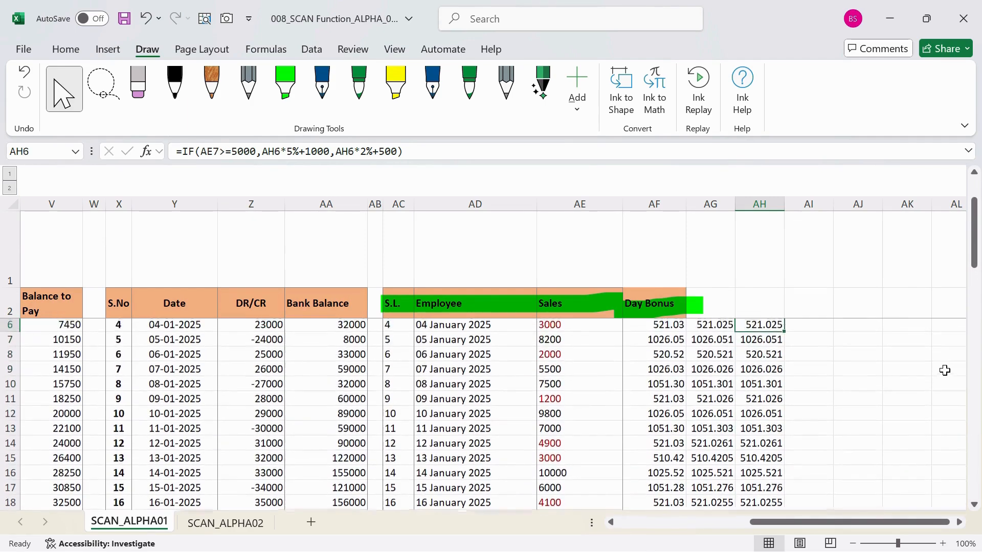
Review the single SCAN formula in AG3 and the spill range it fills in column AG
key("Left")
key("Down")
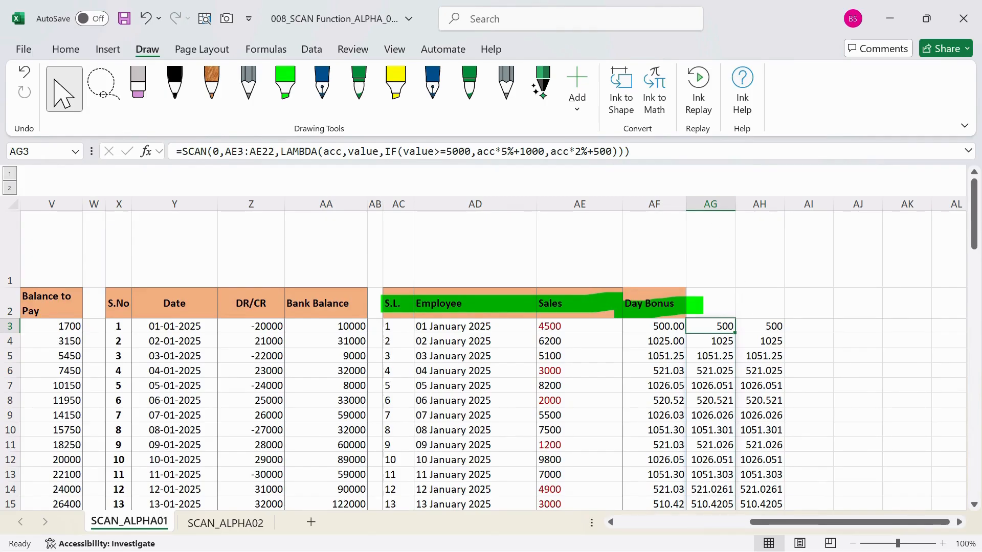
left_click(654, 151)
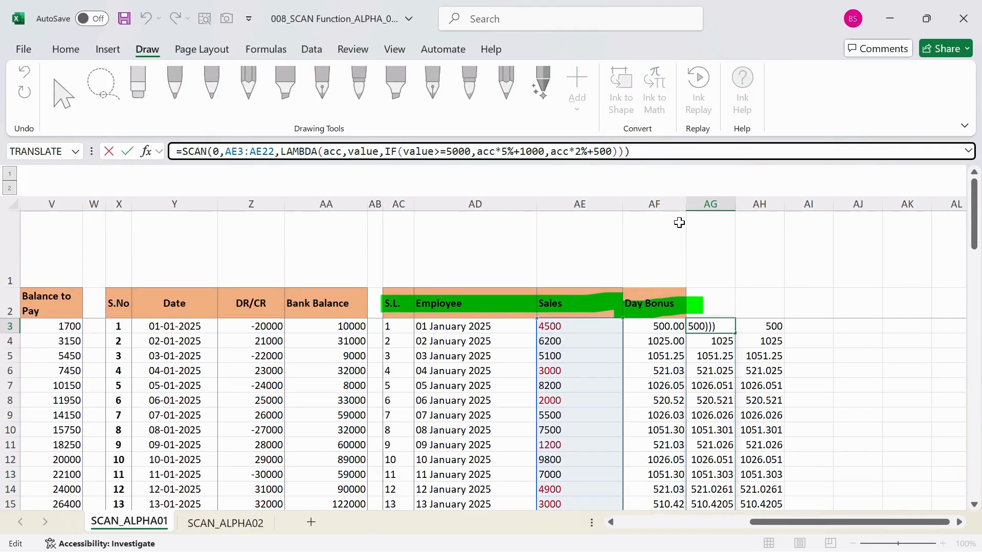
scroll(749, 399, "down", 4)
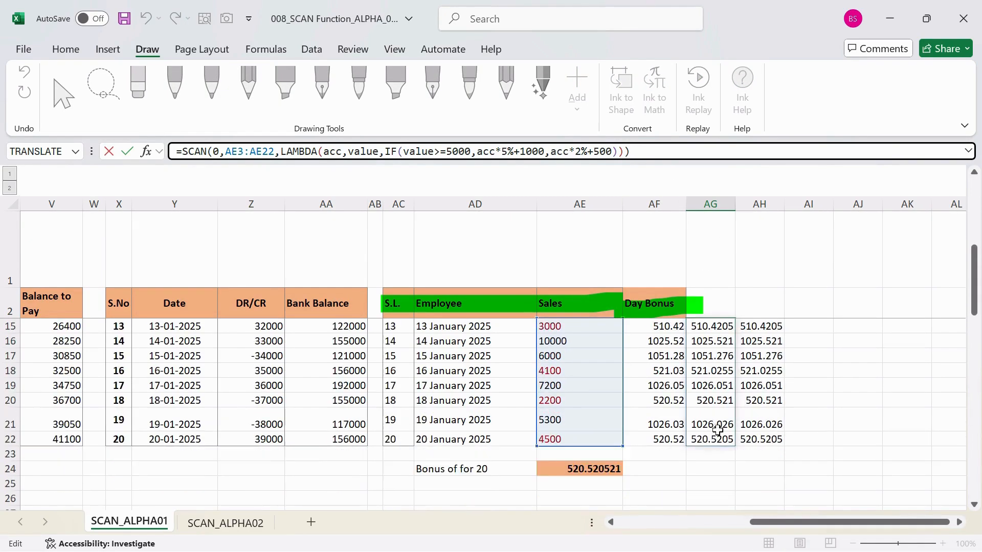
key("Escape")
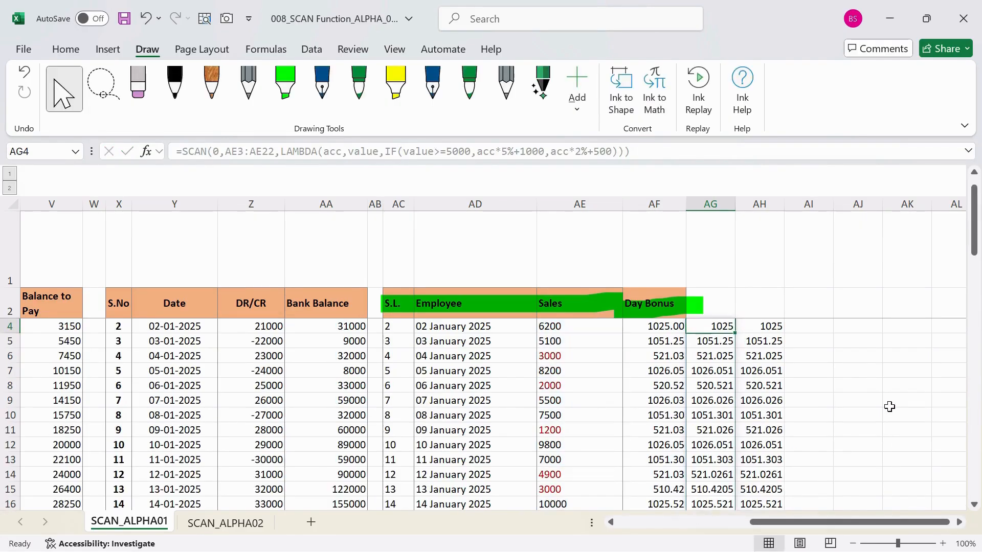
left_click(698, 415)
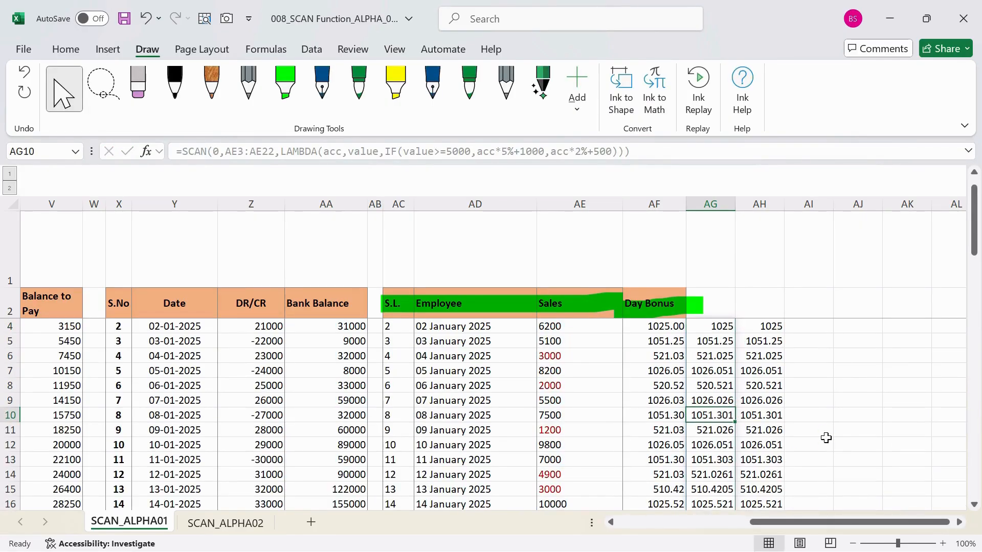
Inspect the spilled SCAN results in AG11 through AG18 and the shared formula behind them
key("Down")
key("Down")
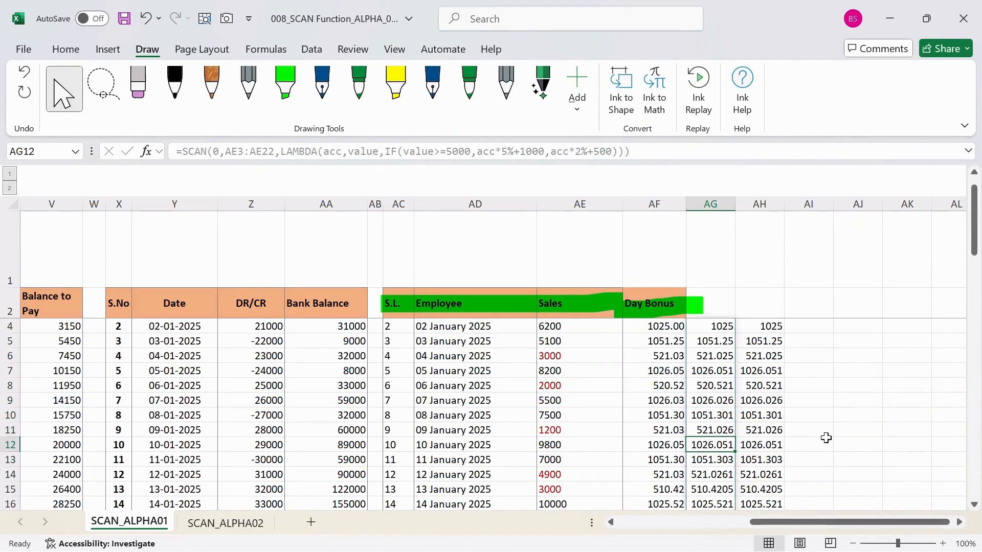
key("Down")
key("Down")
key("Down")
key("Down")
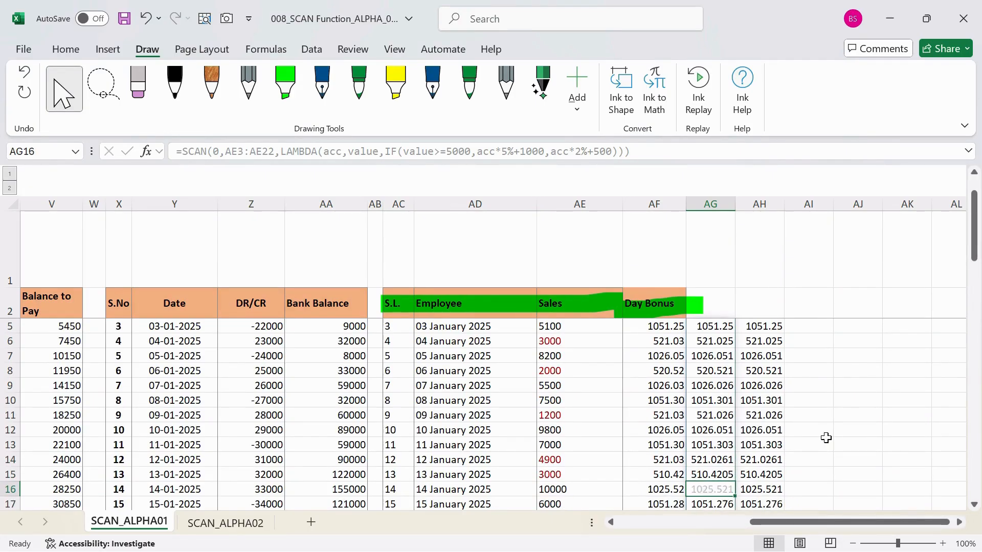
key("Down")
key("Down")
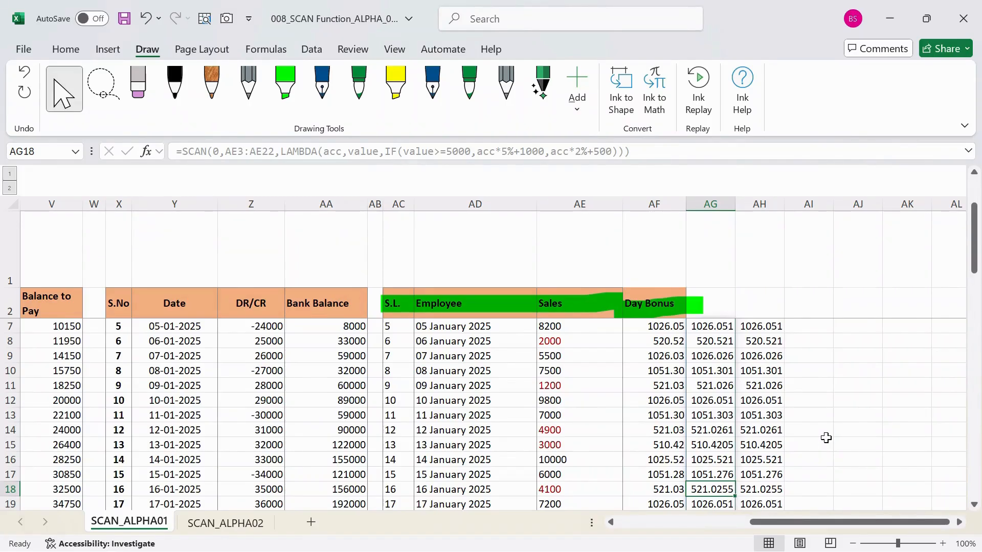
Clear the IF formula in AH18 to check its effect on the rows below, and undo the deletion
key("Right")
key("Delete")
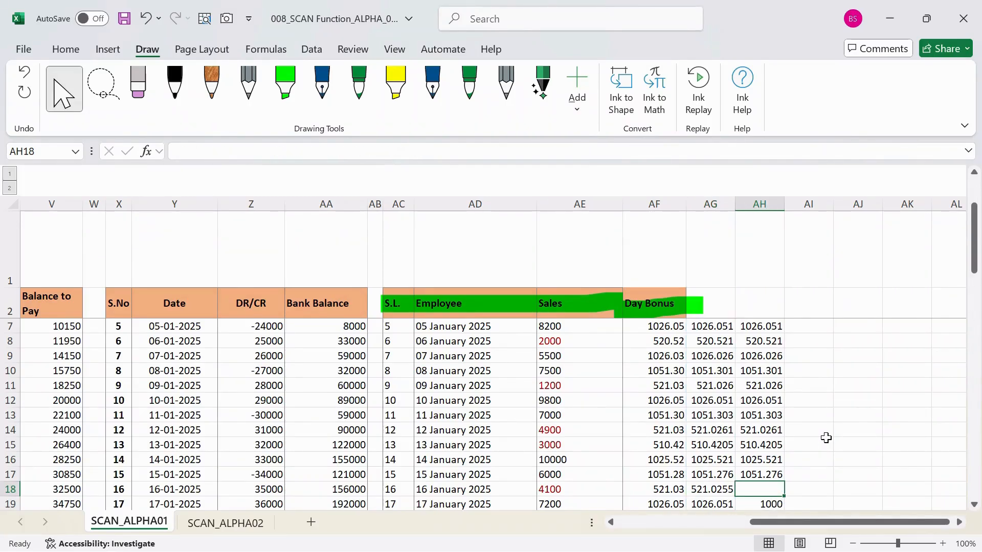
scroll(828, 435, "down", 2)
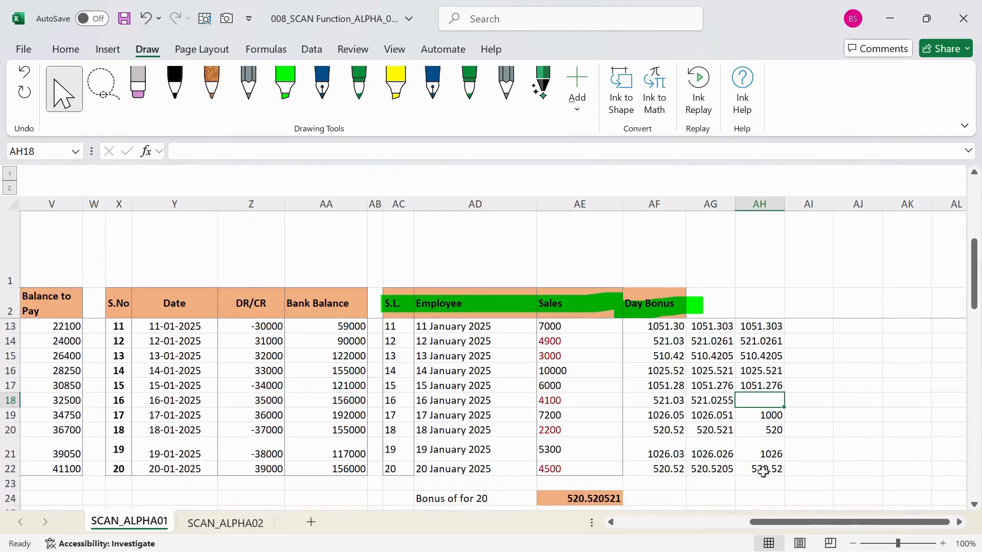
key("ctrl+z")
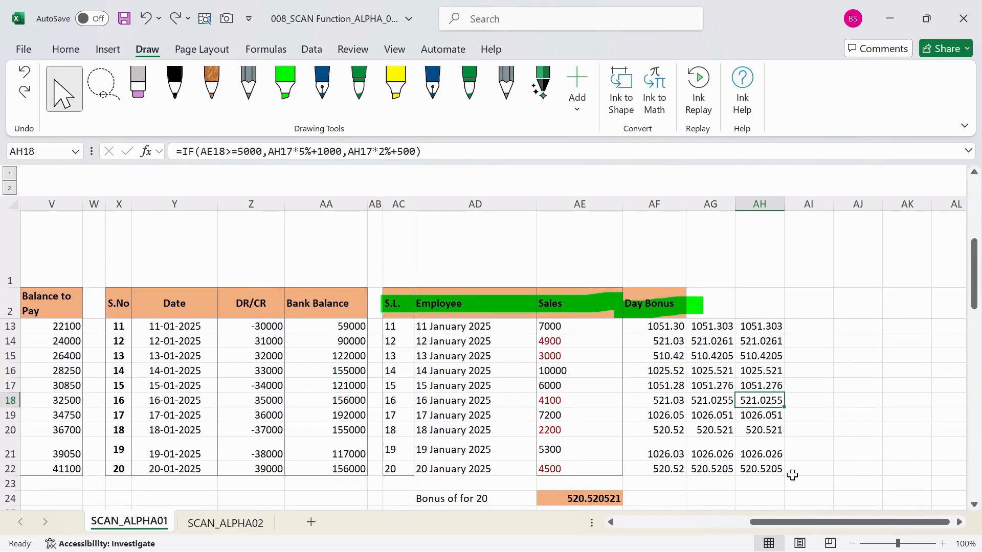
Recheck the SCAN formula in AG3 against its first spilled results in AG3:AG6
scroll(761, 439, "up", 4)
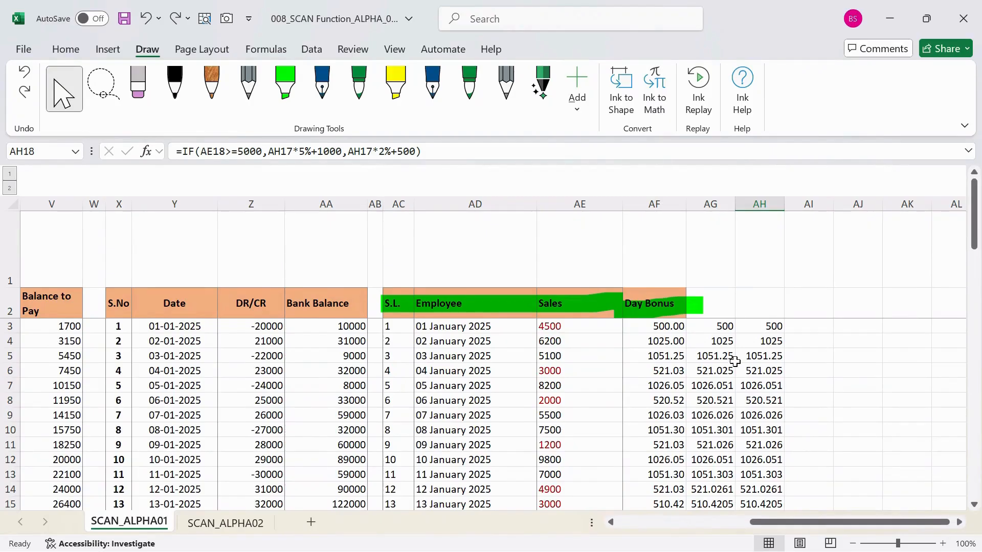
left_click(721, 326)
left_click_drag(721, 326, 720, 369)
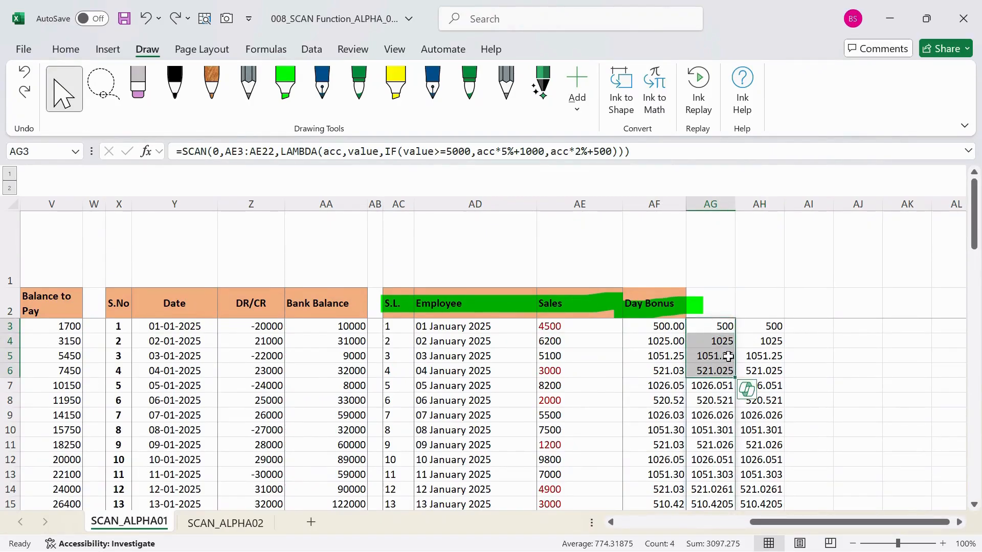
left_click(725, 324)
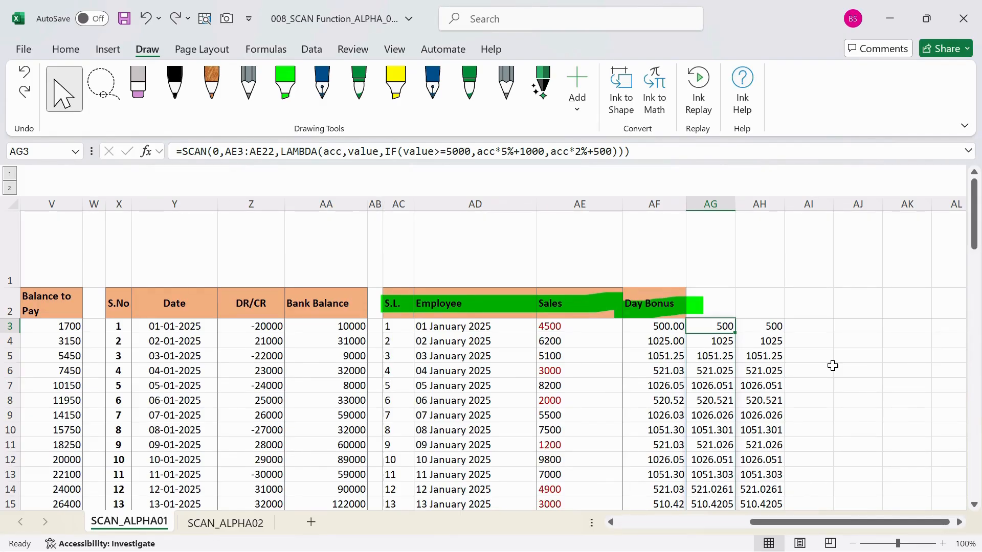
Revisit the SCAN running-total formulas in Q3 and V3 of the Running Balance and Balance to Pay columns
key("Left")
key("Left")
key("Left")
key("Left")
key("Left")
key("Left")
key("Left")
key("Left")
key("Left")
key("Left")
key("Left")
key("Left")
key("Left")
key("Left")
key("Left")
key("Left")
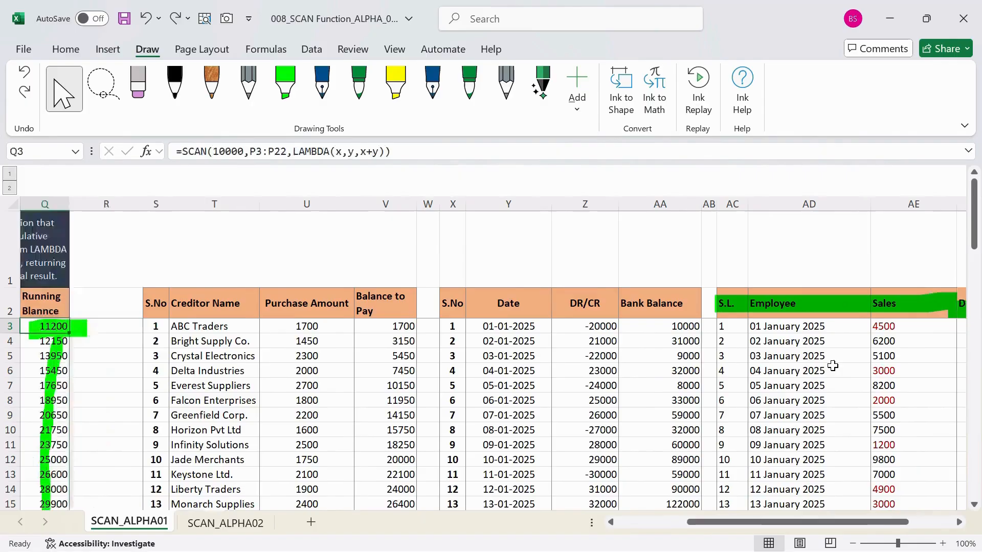
key("Right")
key("Right")
key("Right")
key("Right")
key("Left")
key("Right")
key("Right")
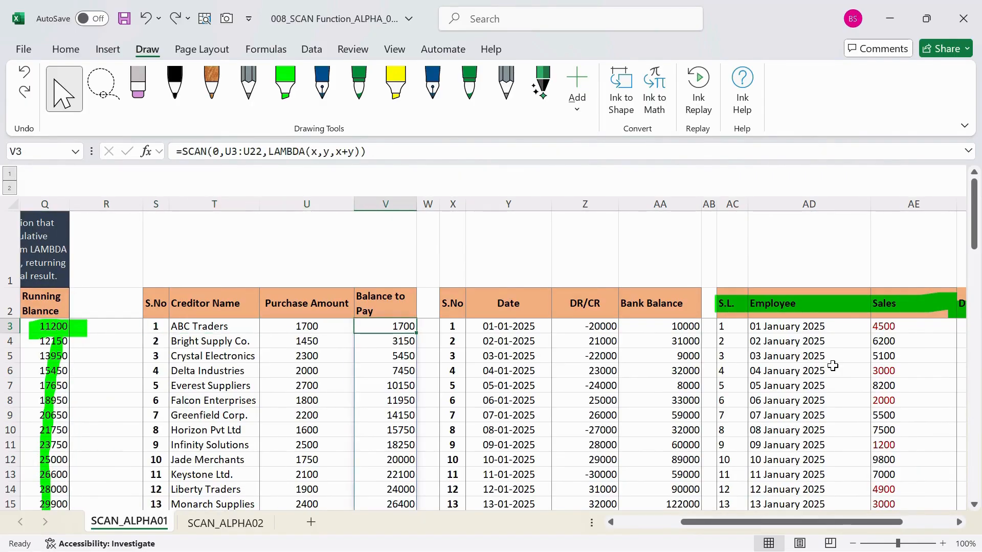
In cell D3 of the SCAN_ALPHA02 sheet, begin a SCAN formula with initial value 0 and array C3:C22
left_click(229, 506)
left_click(226, 522)
left_click(240, 281)
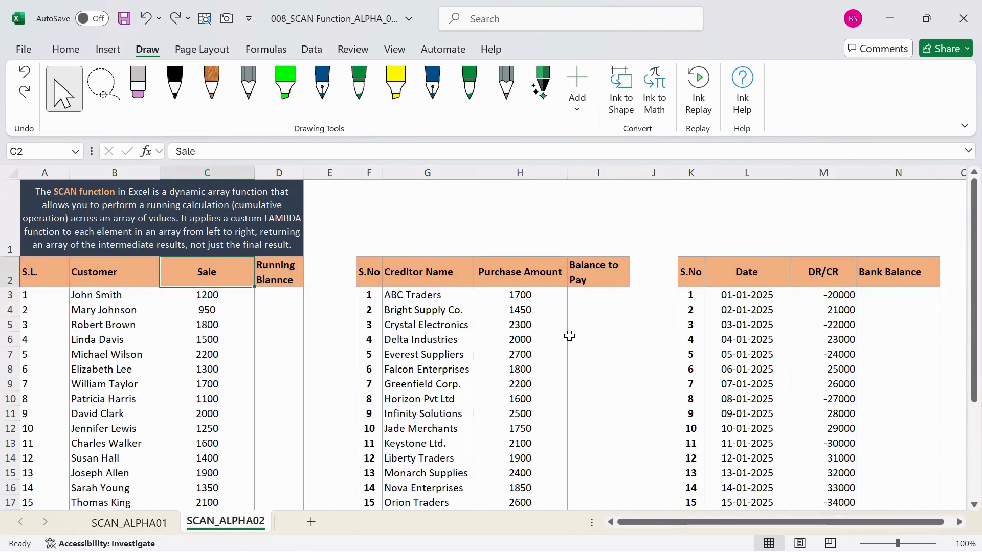
key("Down")
key("Right")
type("=s")
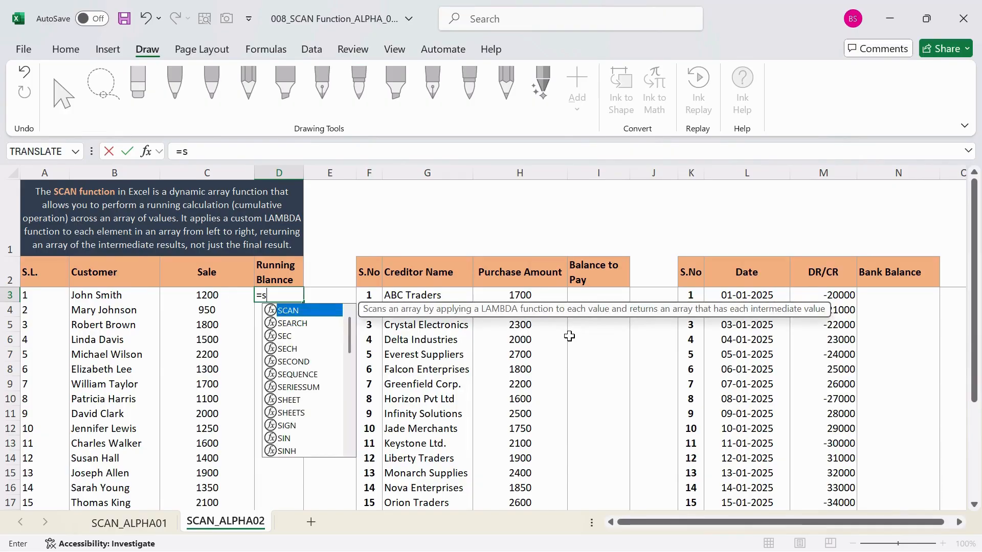
key("Tab")
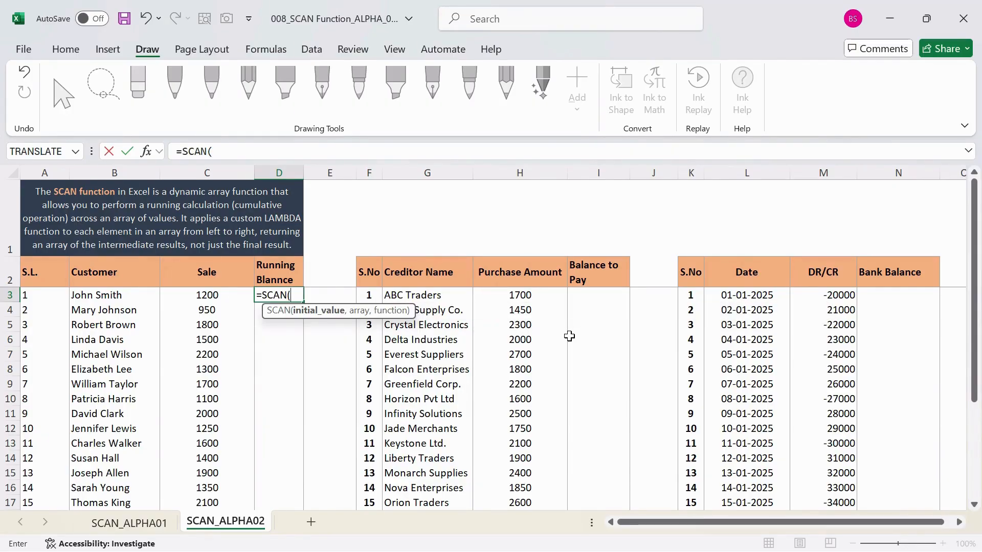
type("0,")
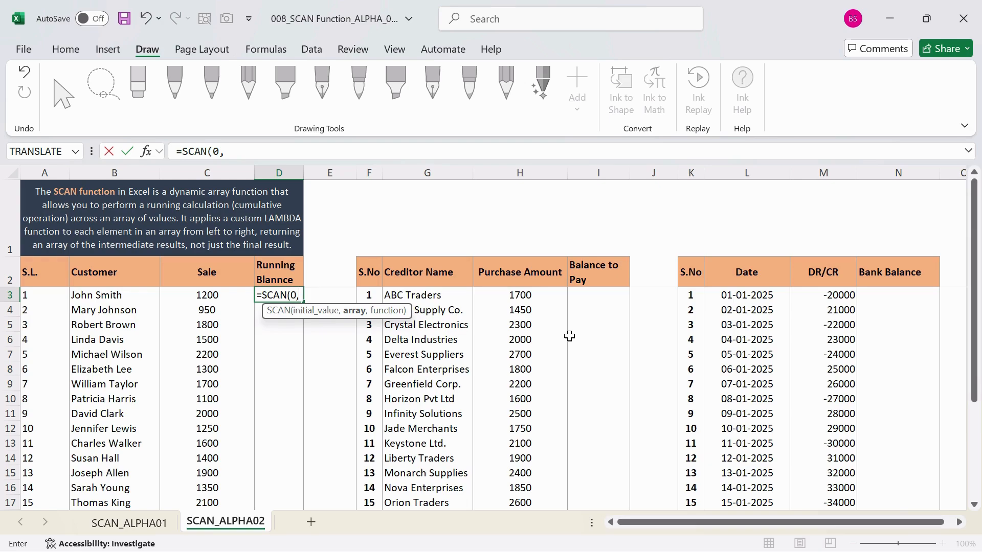
left_click(207, 292)
scroll(214, 327, "down", 5)
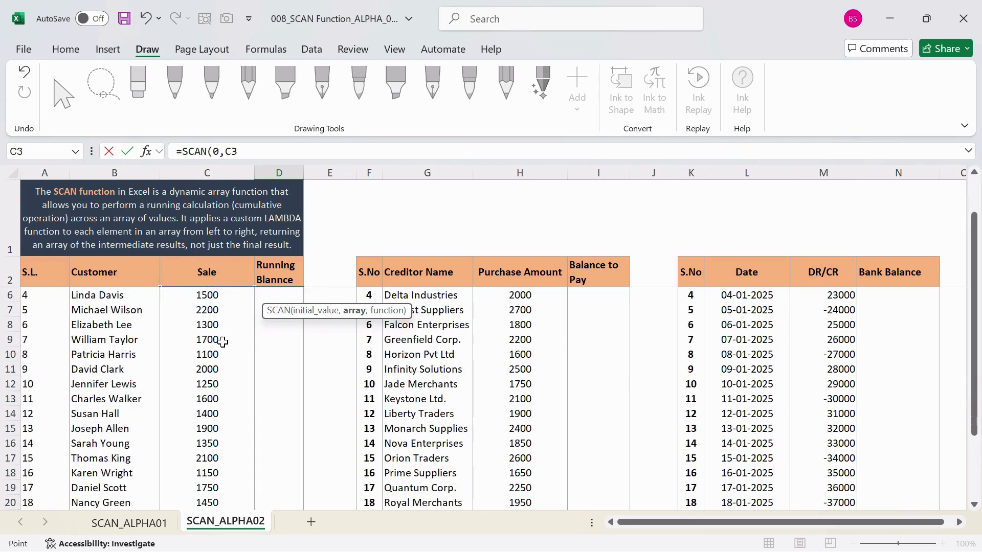
left_click_drag(217, 357, 215, 351)
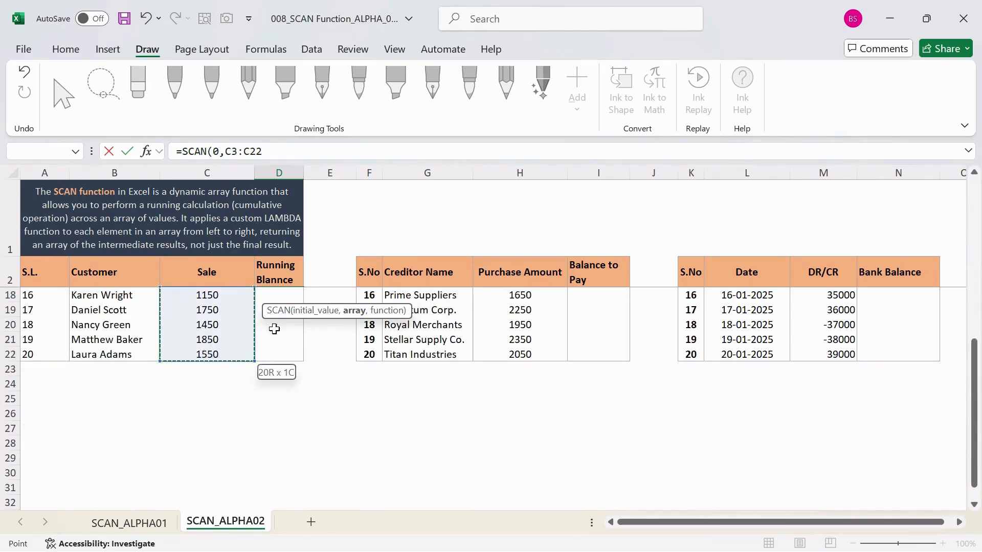
scroll(268, 325, "up", 5)
type(",")
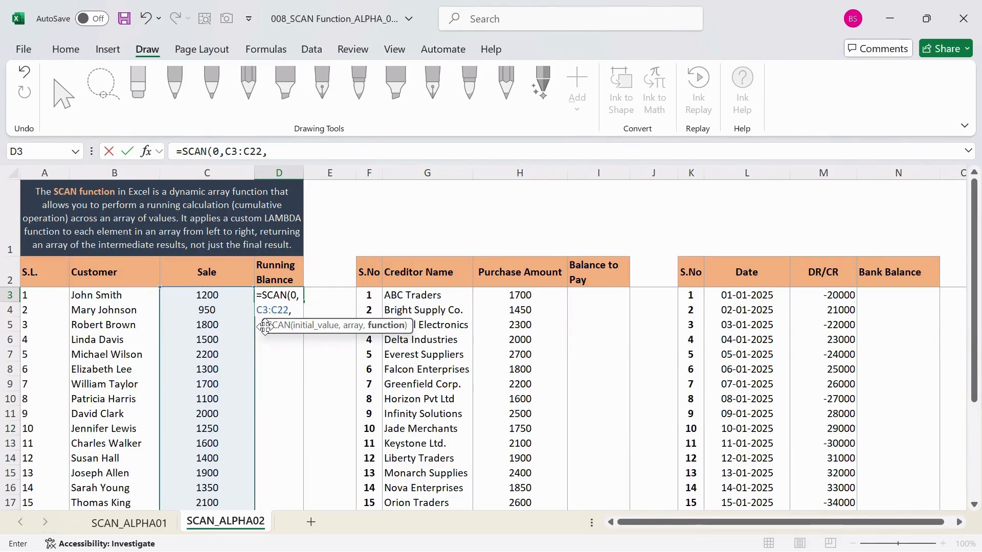
Complete the SCAN formula in D3 with LAMBDA(x,y,MAX(x,y)) to compute the running maximum of the sales
type("la")
key("Tab")
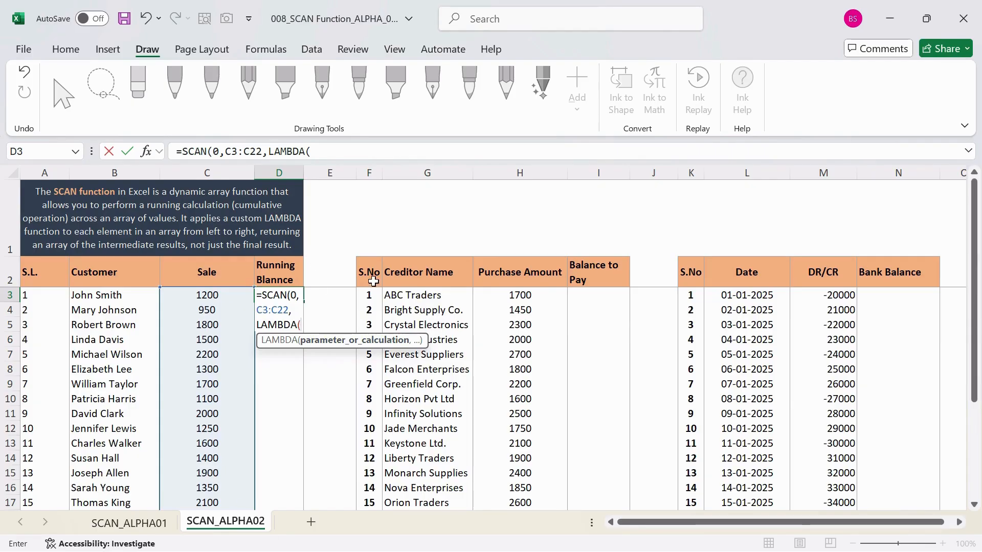
type("x,y")
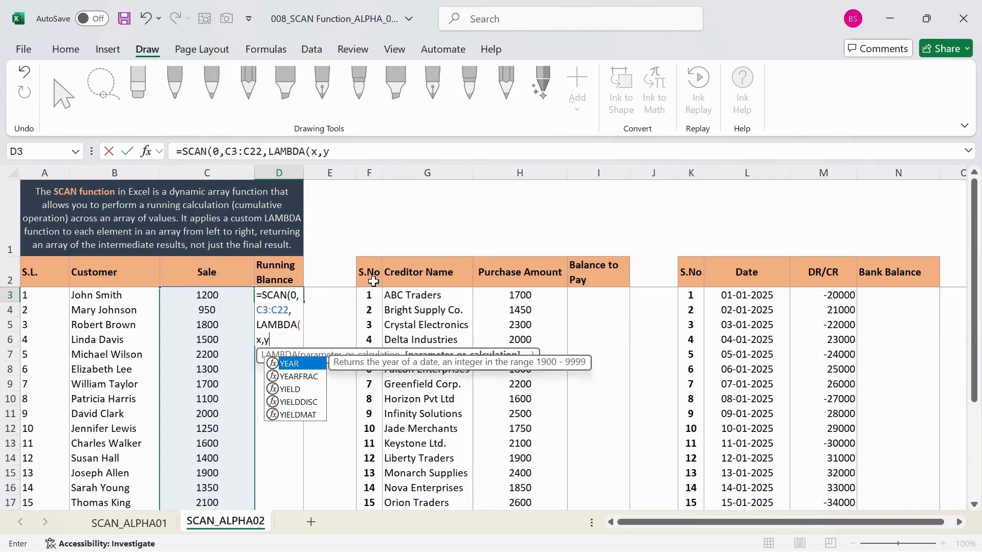
type(",M")
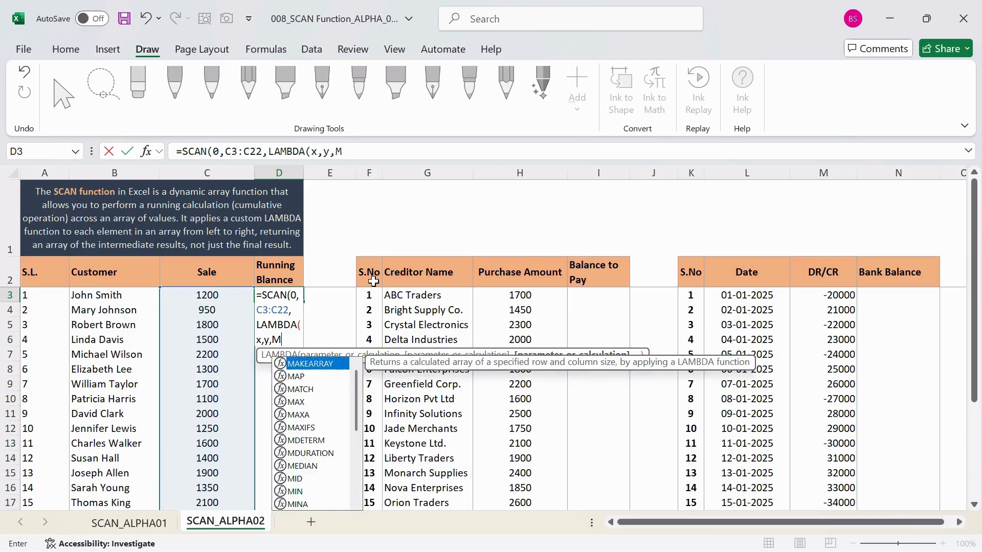
type("AX(")
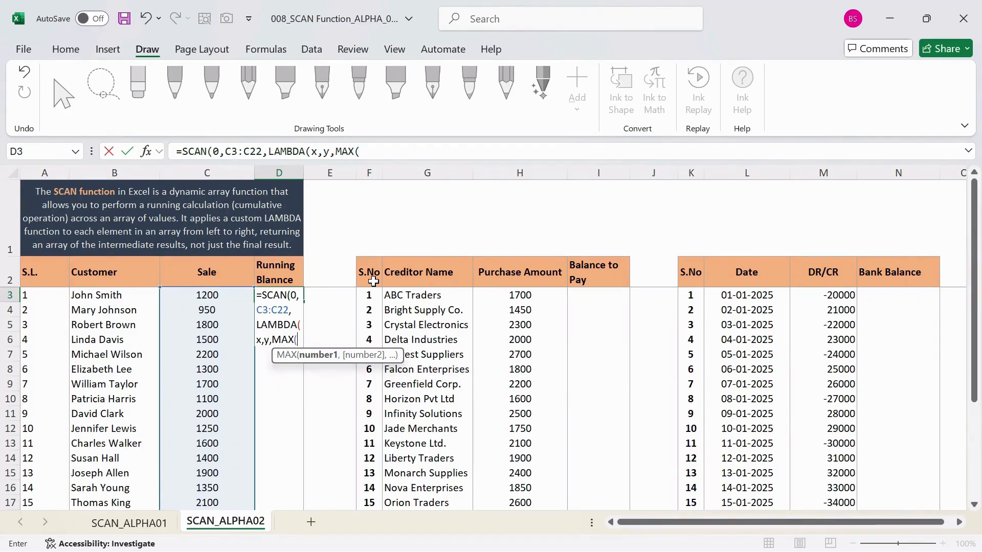
type("x")
key("BackSpace")
type("x")
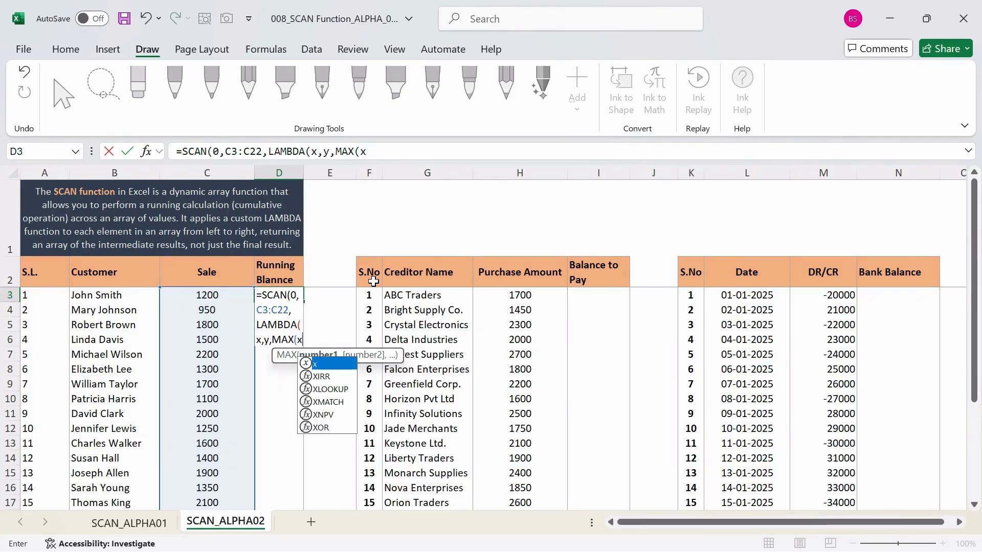
type(",y")
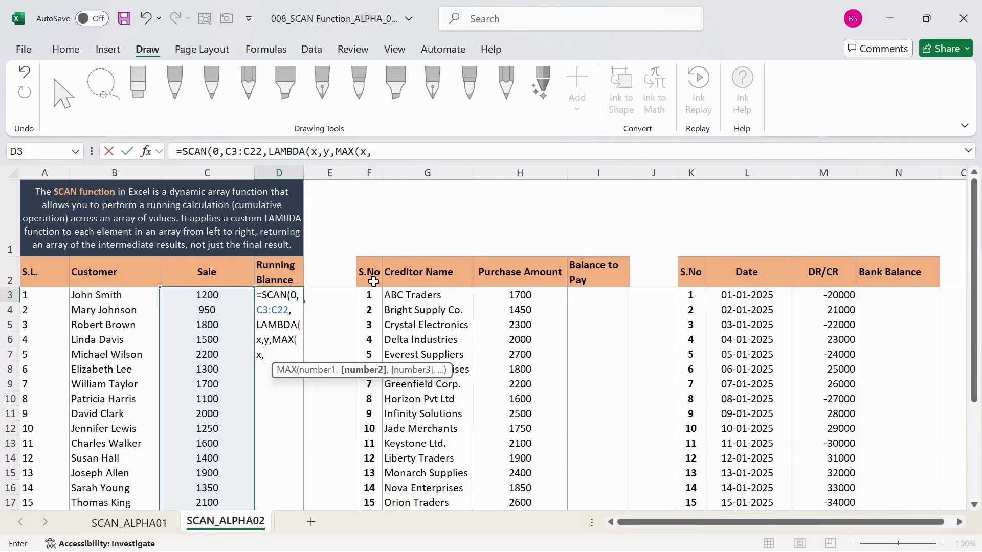
type("))")
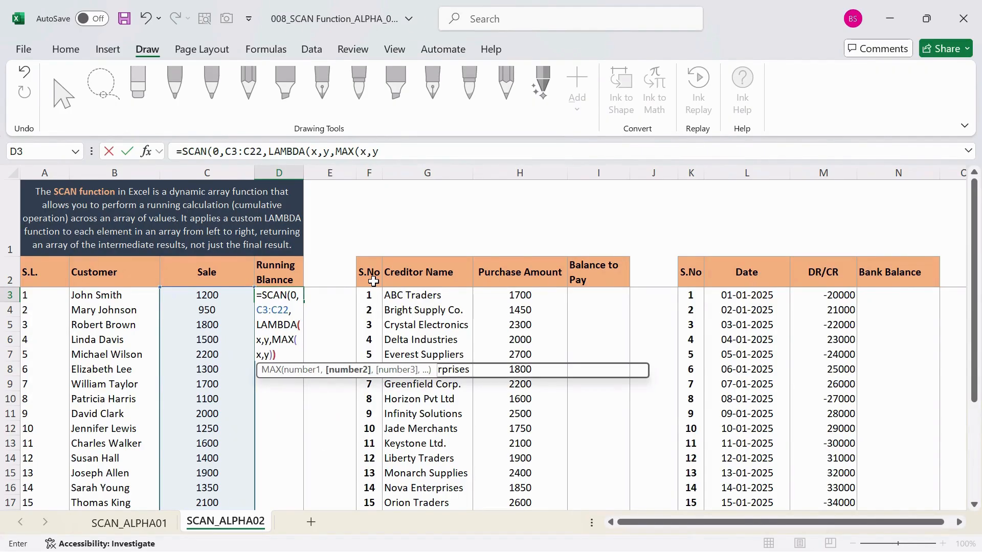
type(")")
key("Return")
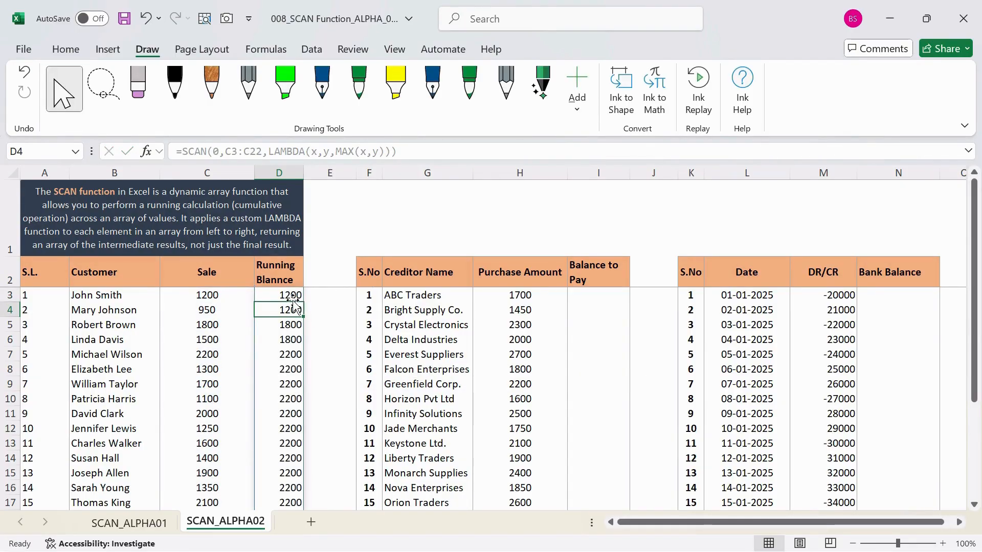
Compare the Sale values in C3 and C4 with the running maximum results in D3 and D4
left_click_drag(207, 295, 281, 300)
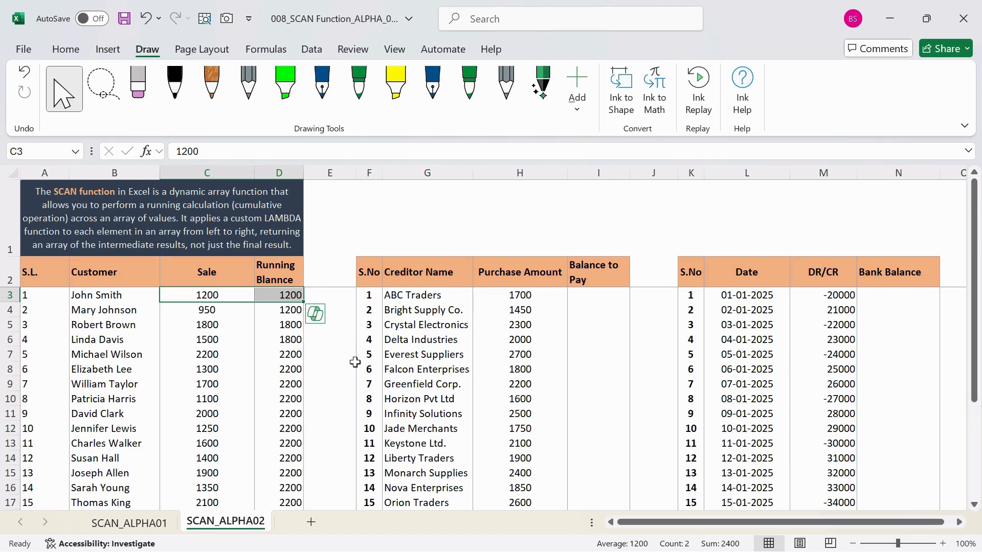
left_click(268, 352)
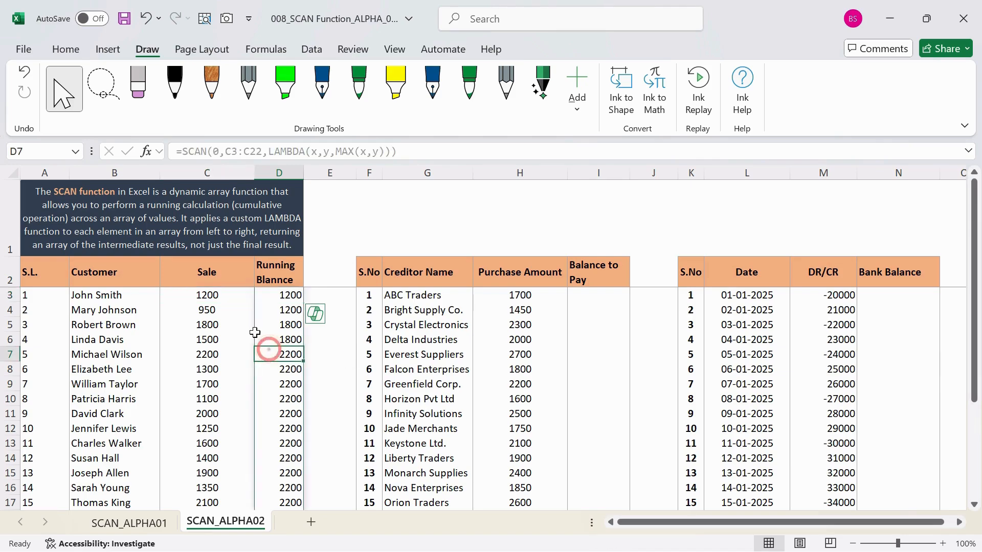
left_click(9, 295)
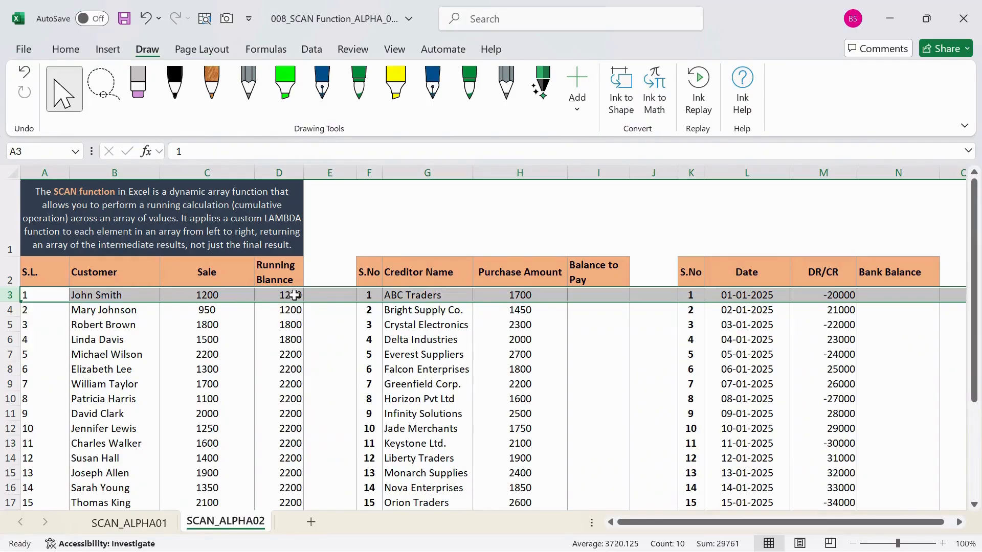
left_click(280, 297)
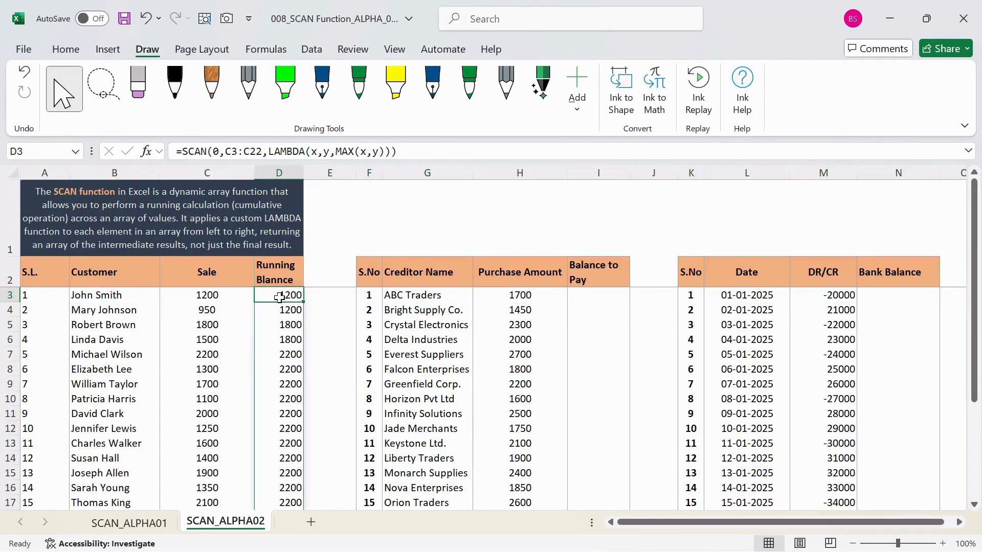
left_click(214, 297)
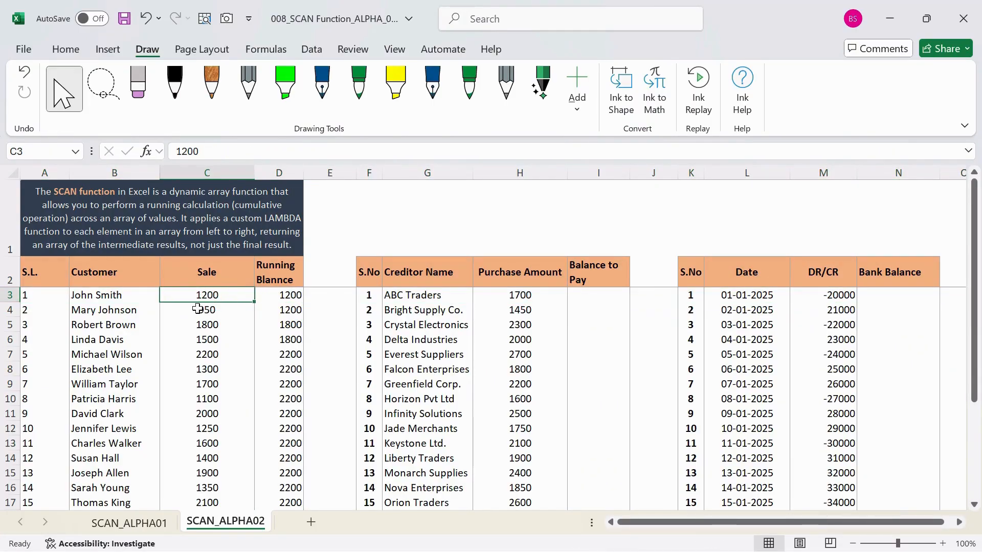
left_click(213, 314)
left_click(213, 295)
left_click(208, 309)
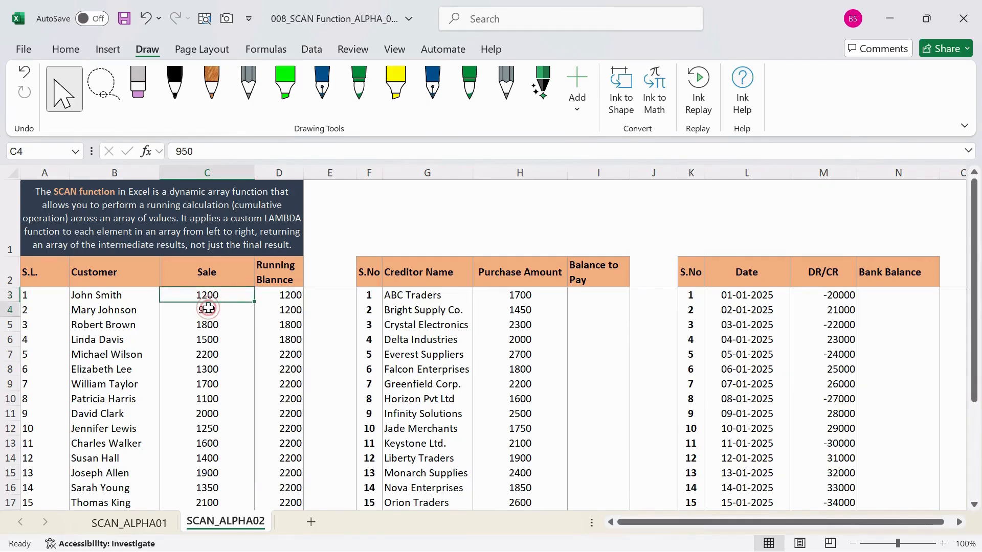
left_click(295, 313)
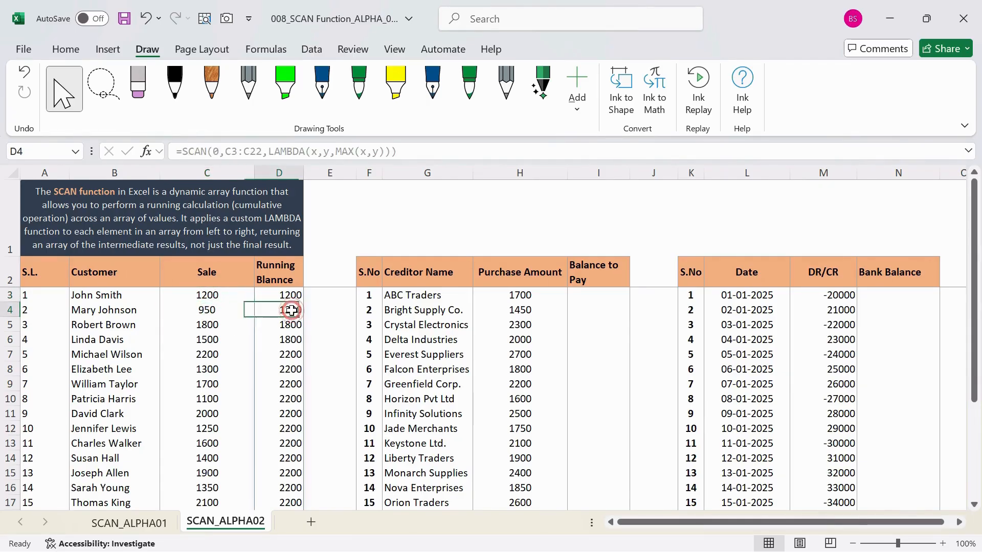
left_click(7, 309)
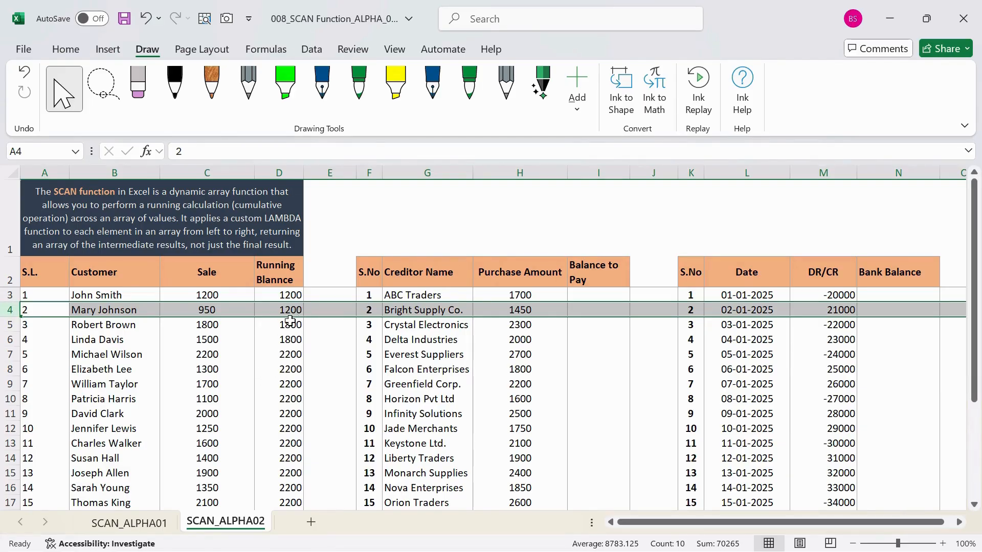
left_click(295, 294)
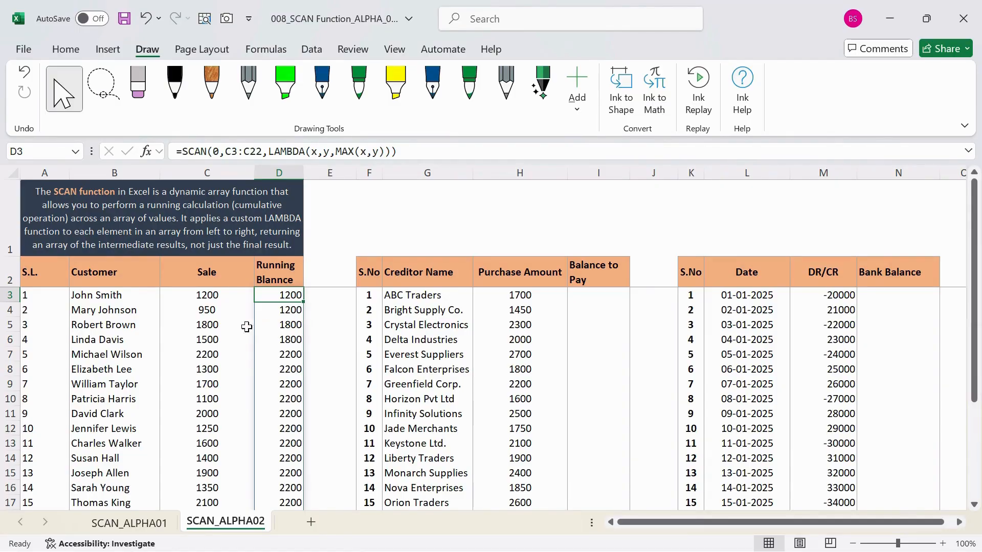
Compare the Sale values in rows 5 to 7 with the running maximum results in column D
left_click(9, 326)
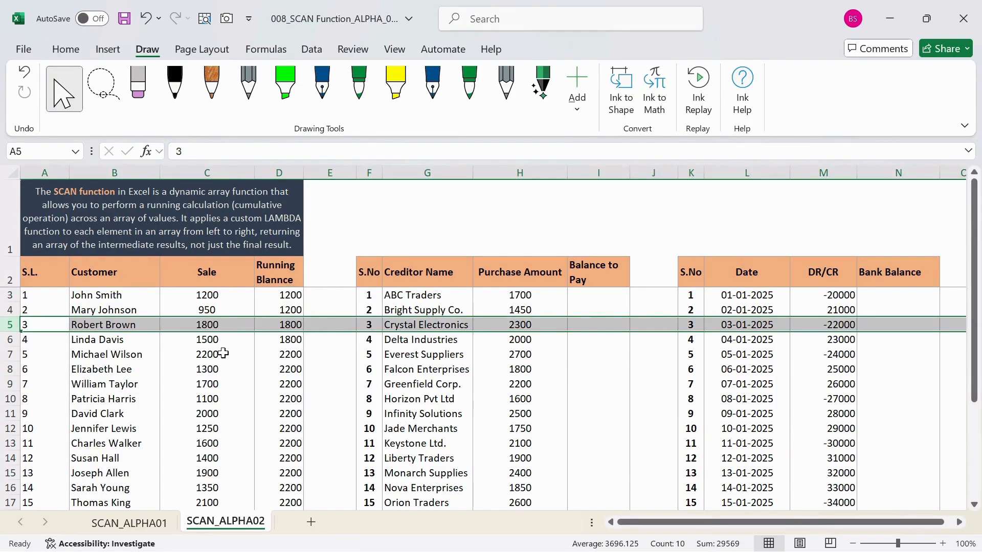
left_click(295, 308)
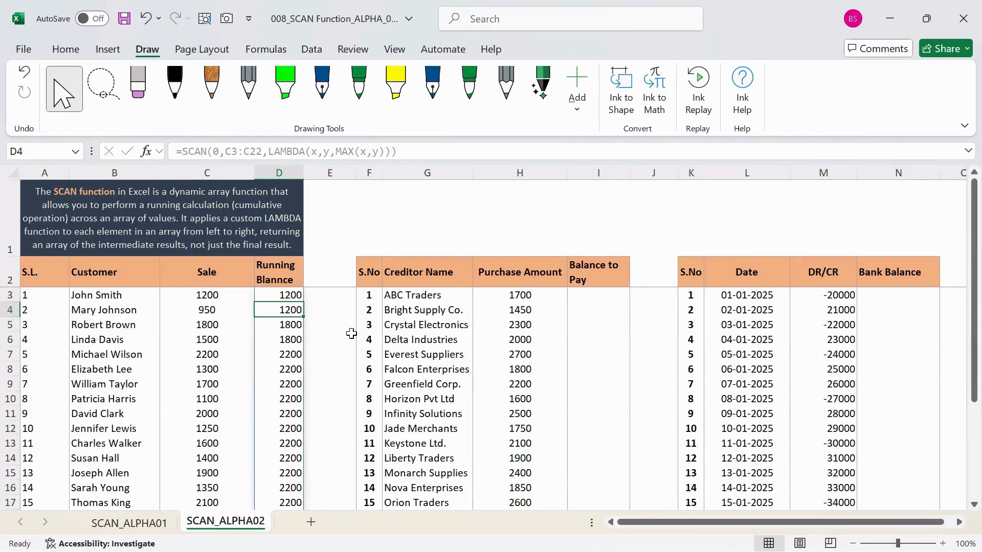
left_click(292, 325)
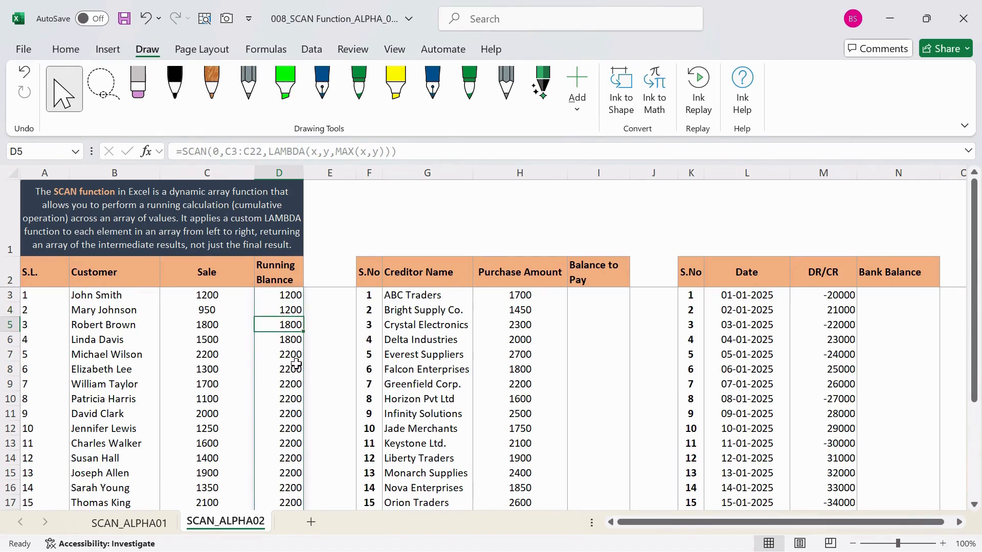
left_click(200, 339)
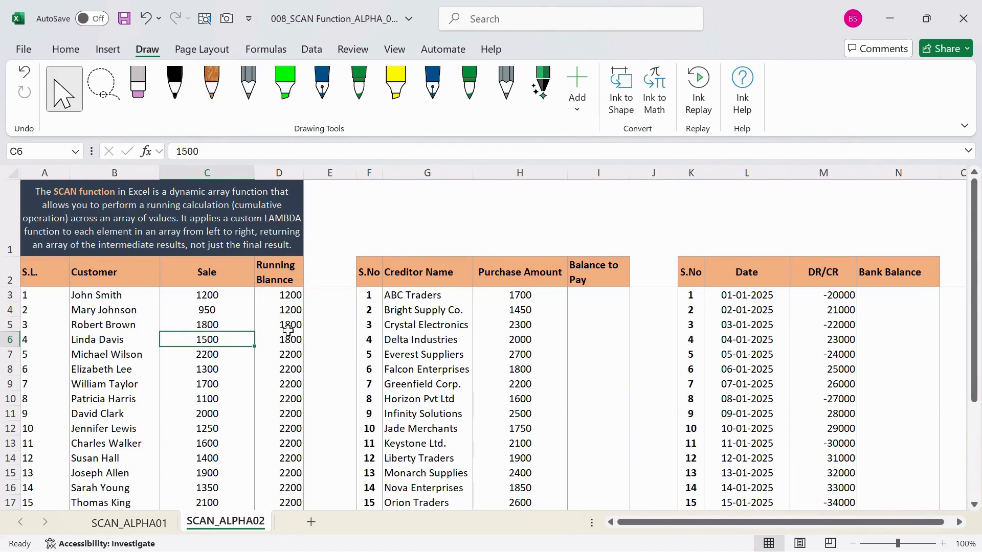
left_click(287, 340)
left_click(216, 353)
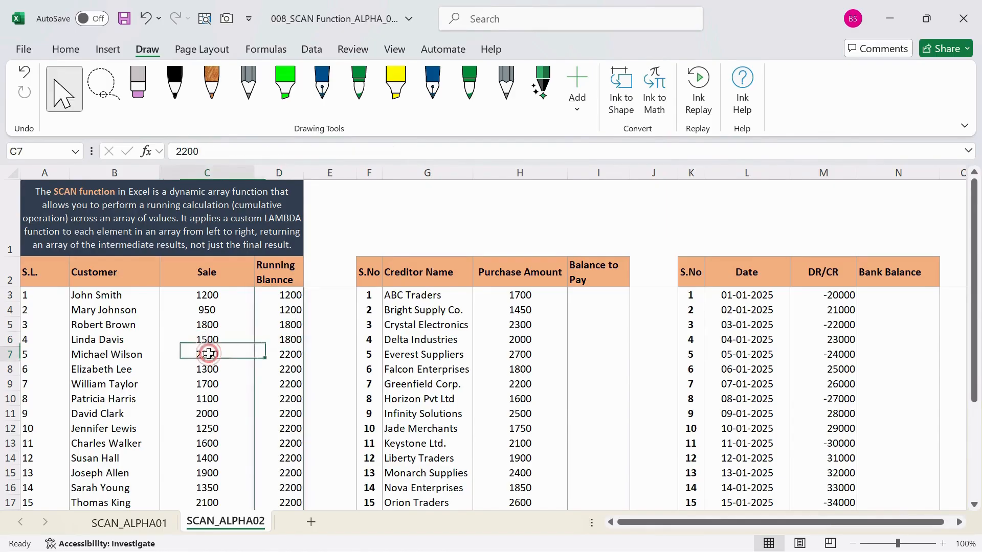
left_click(287, 353)
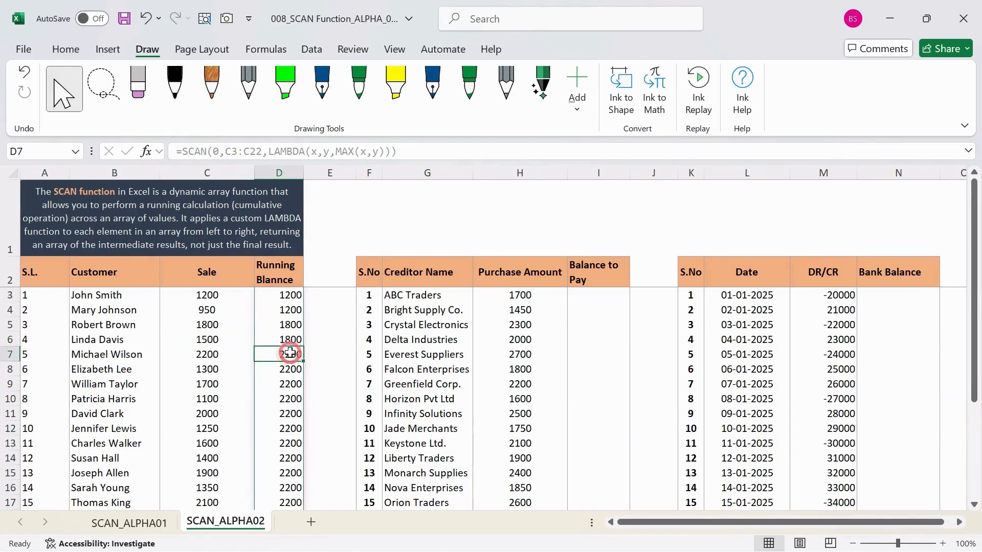
Check the running maximum results in D7:D22 against the Sale values down to the last row, C22
scroll(296, 353, "down", 3)
left_click_drag(210, 443, 223, 341)
scroll(245, 333, "up", 1)
scroll(281, 333, "up", 1)
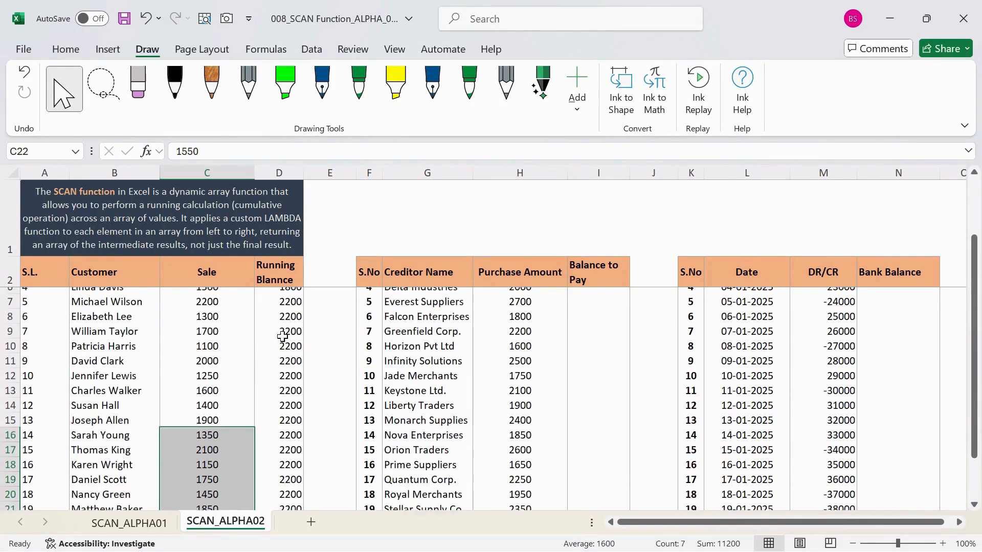
left_click(225, 307)
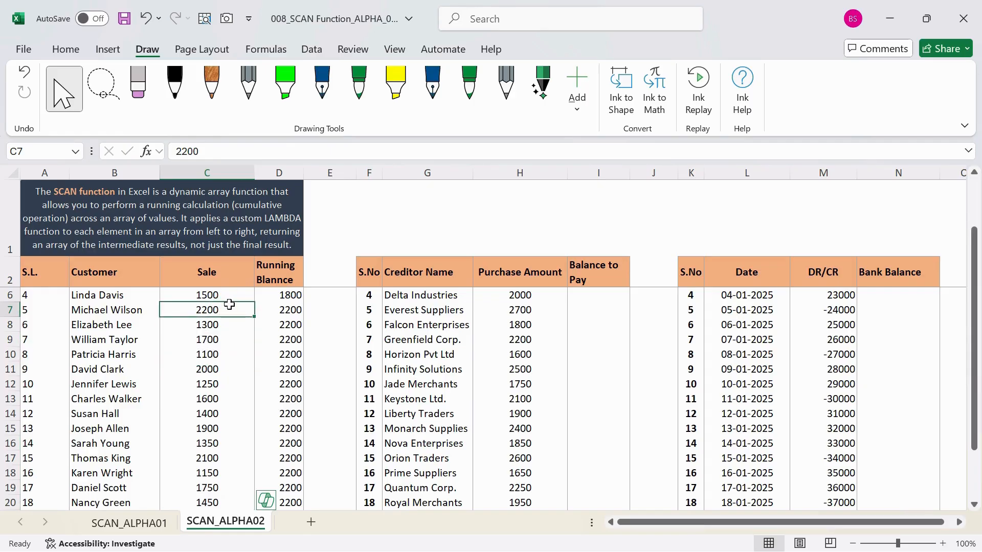
left_click_drag(253, 305, 286, 429)
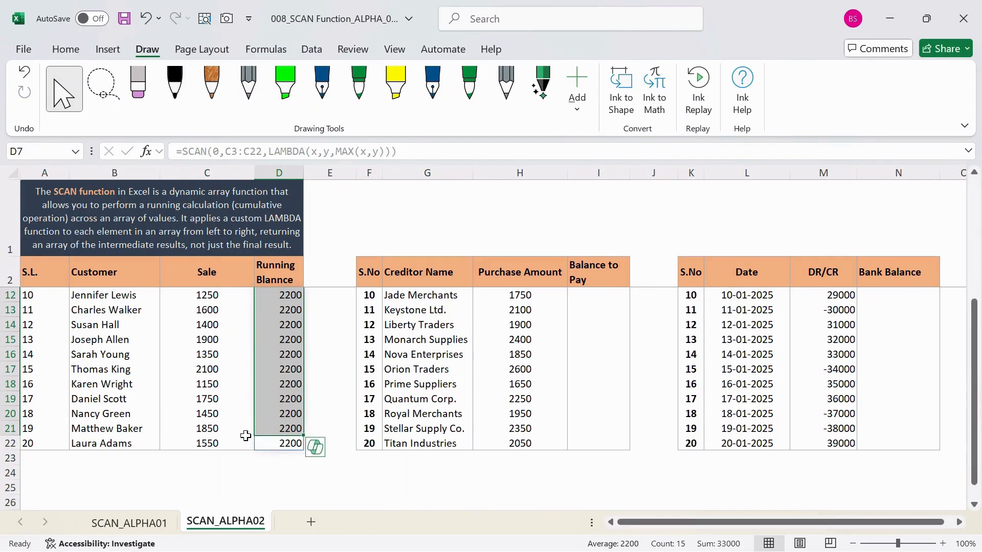
left_click(202, 441)
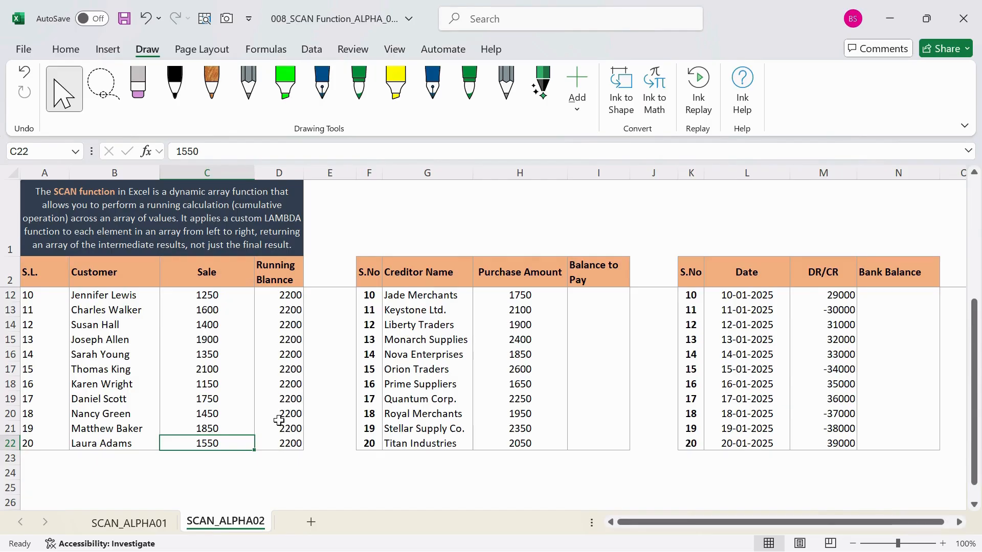
left_click(227, 468)
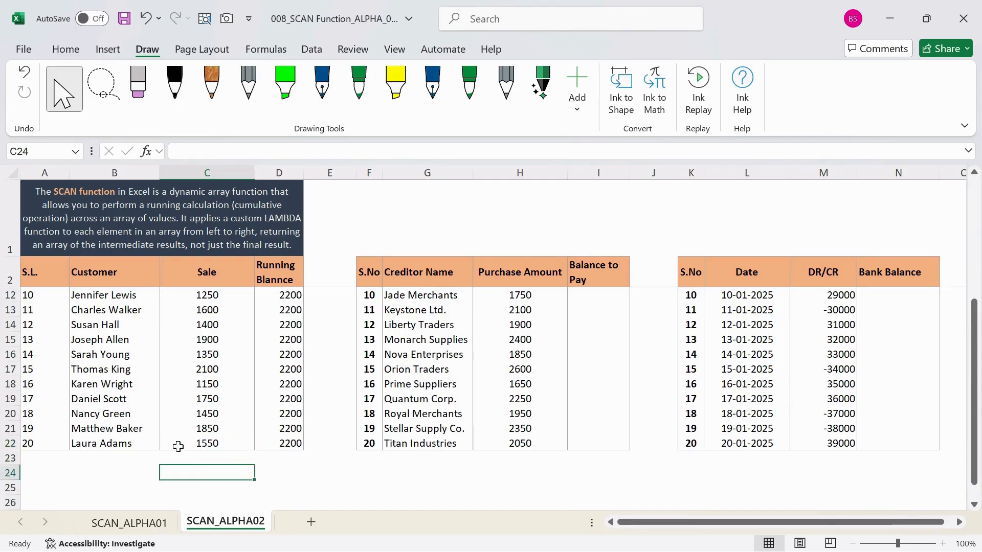
left_click(112, 443)
left_click(206, 444)
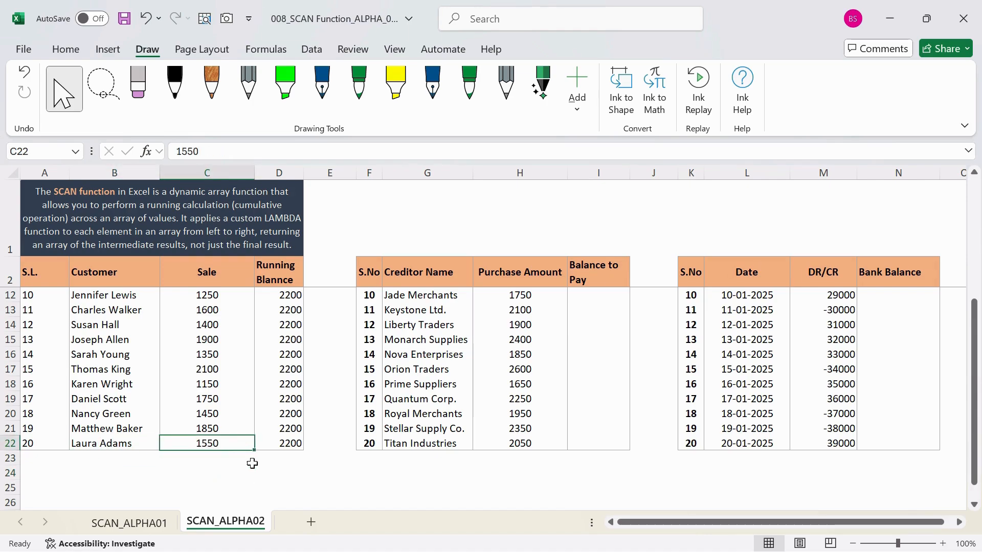
left_click(296, 446)
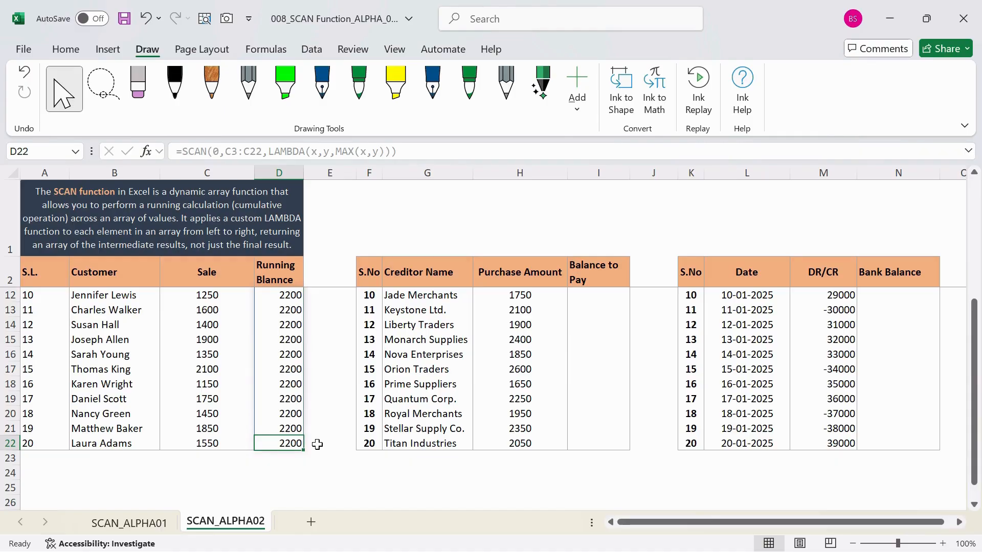
Replace MAX with MIN in the D3 SCAN formula to compute the running minimum of the sales
scroll(260, 399, "up", 3)
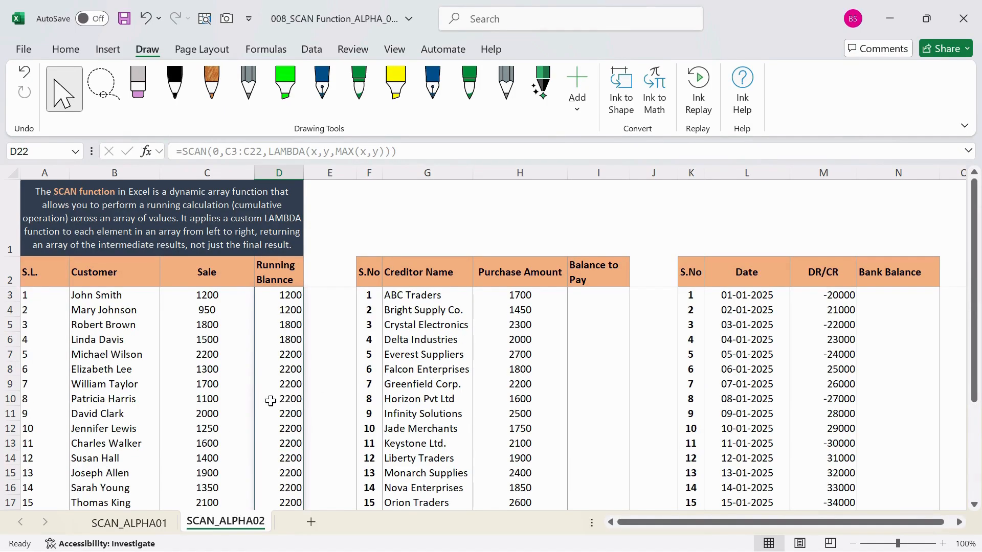
left_click(293, 295)
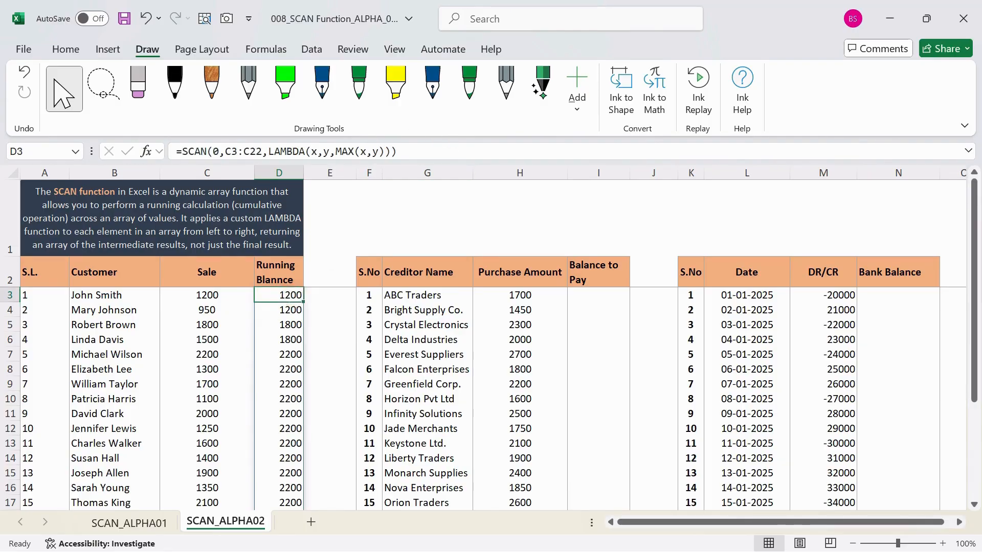
left_click(504, 149)
key("BackSpace")
key("BackSpace")
key("BackSpace")
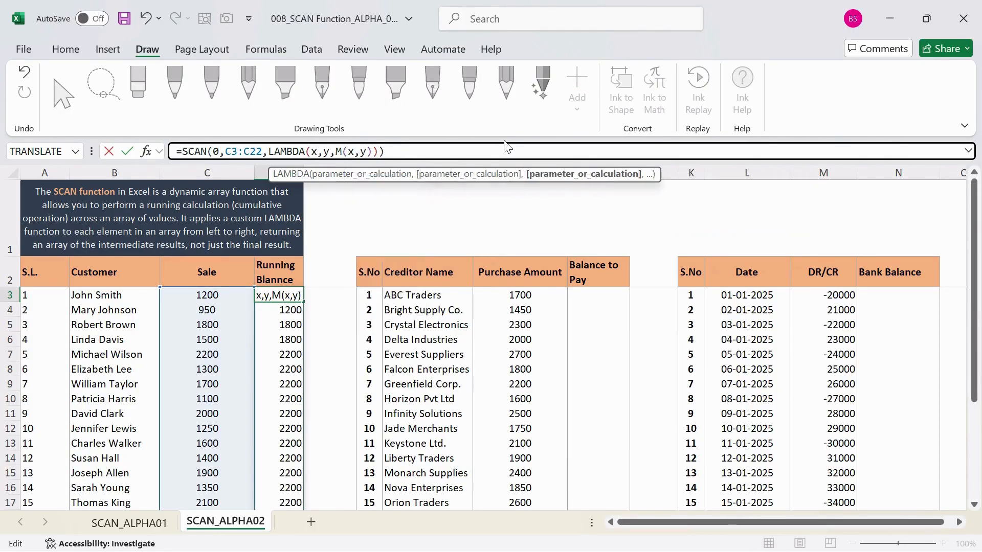
type("MIN")
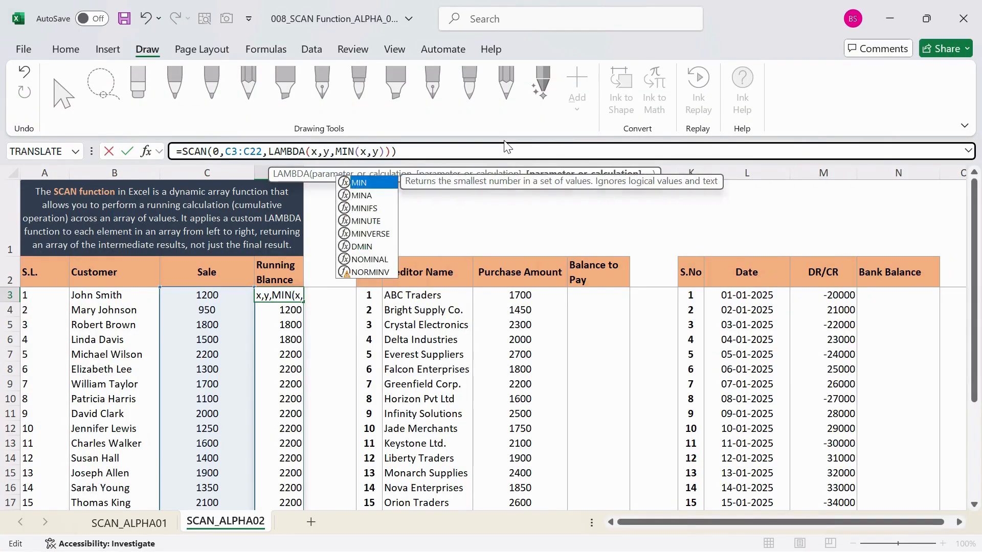
key("Return")
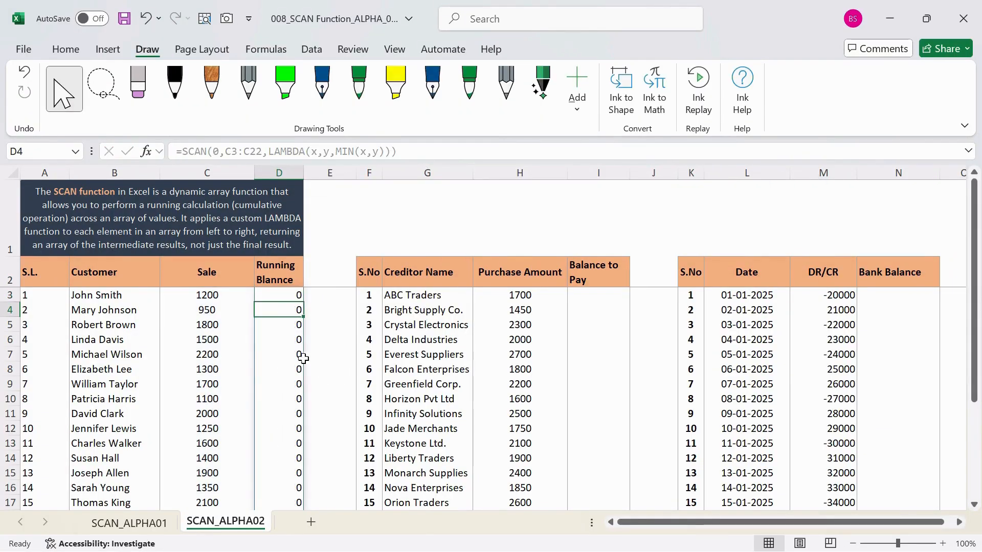
Set the initial value of the SCAN formula in D3 to 1000
scroll(297, 317, "down", 3)
scroll(296, 317, "up", 3)
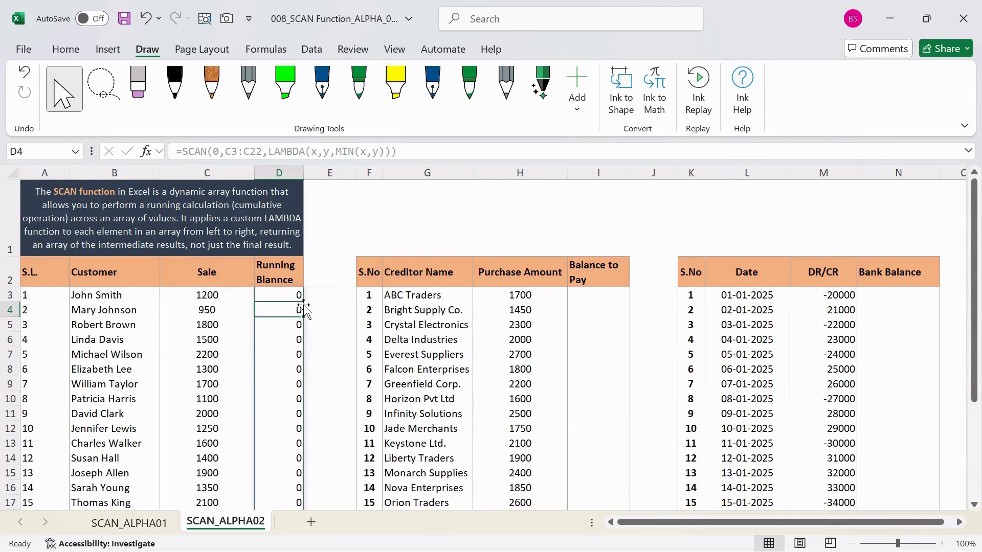
left_click(280, 295)
key("F2")
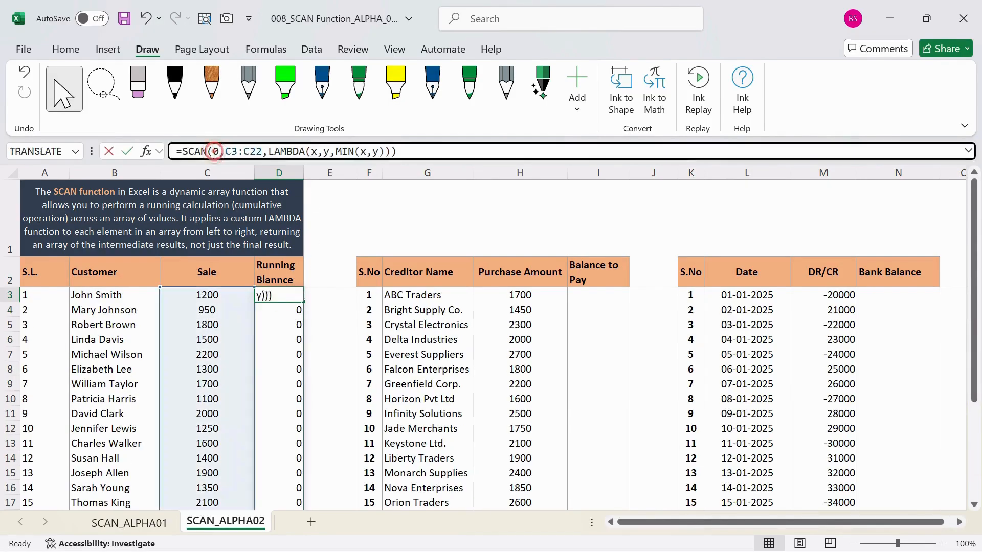
type("1")
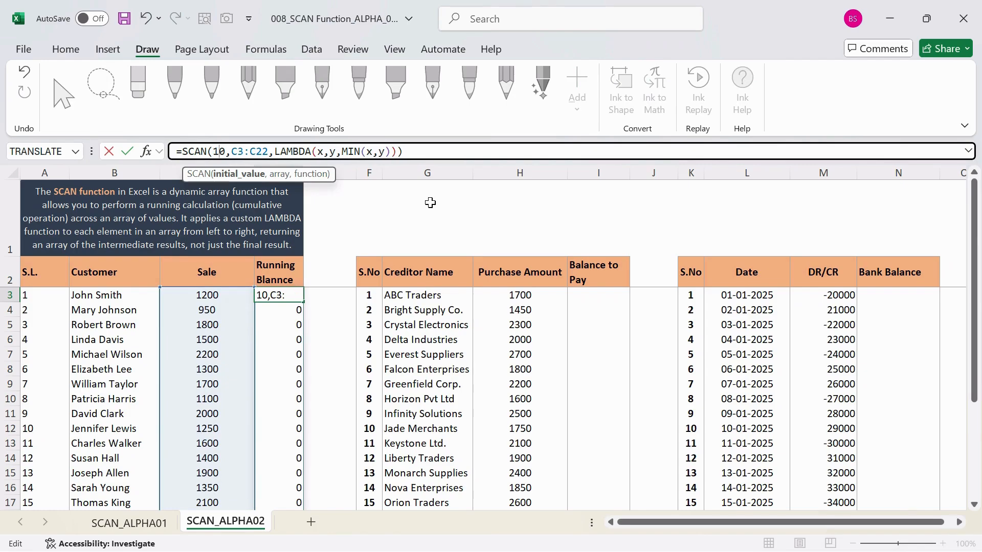
type("00")
key("Return")
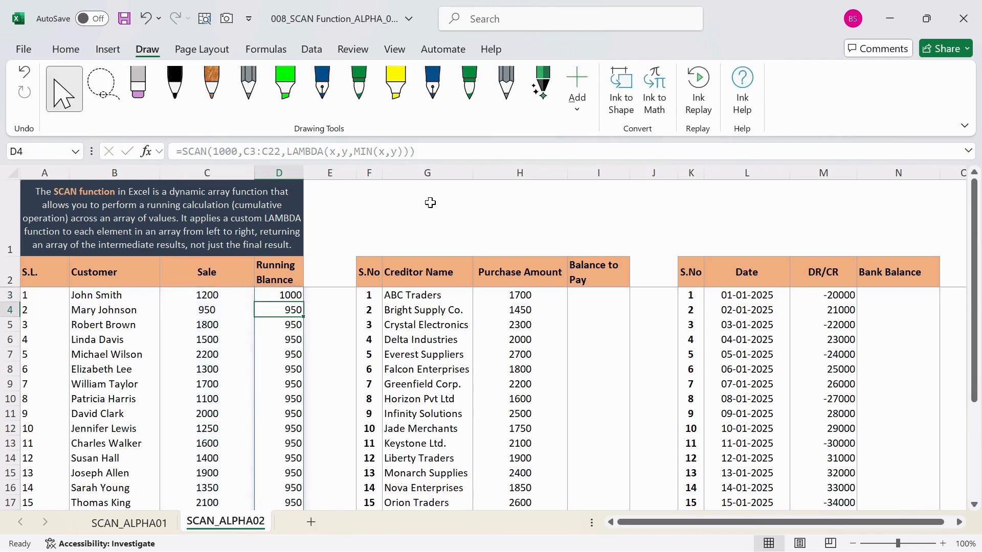
Examine the running minimum results in D3, D4 and D21 against the Sale values
left_click(278, 295)
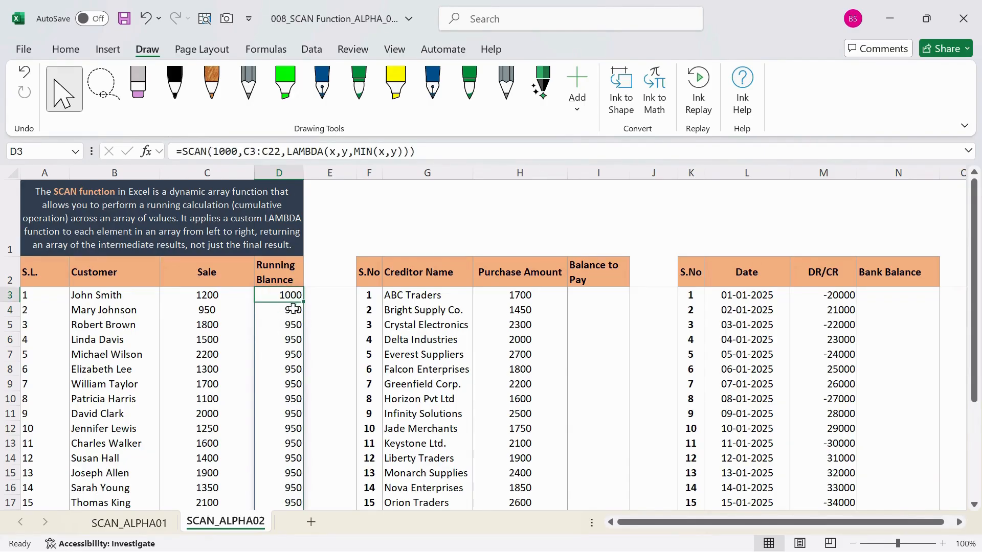
left_click_drag(205, 309, 294, 310)
scroll(311, 344, "down", 4)
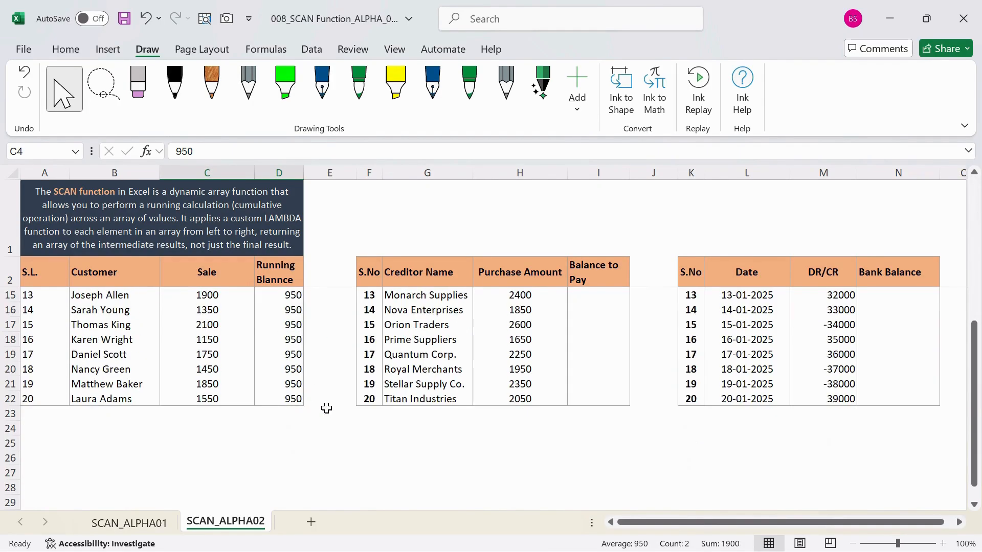
left_click(288, 381)
In cell I3 of the Balance to Pay column, begin a SCAN formula with initial value 0 and array H3:H22
scroll(283, 400, "up", 4)
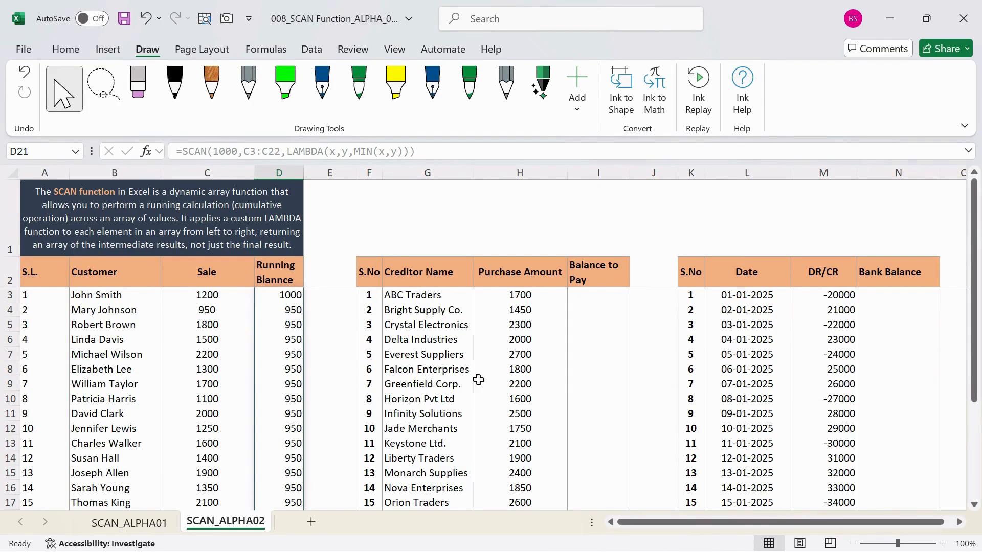
left_click(574, 286)
left_click(593, 298)
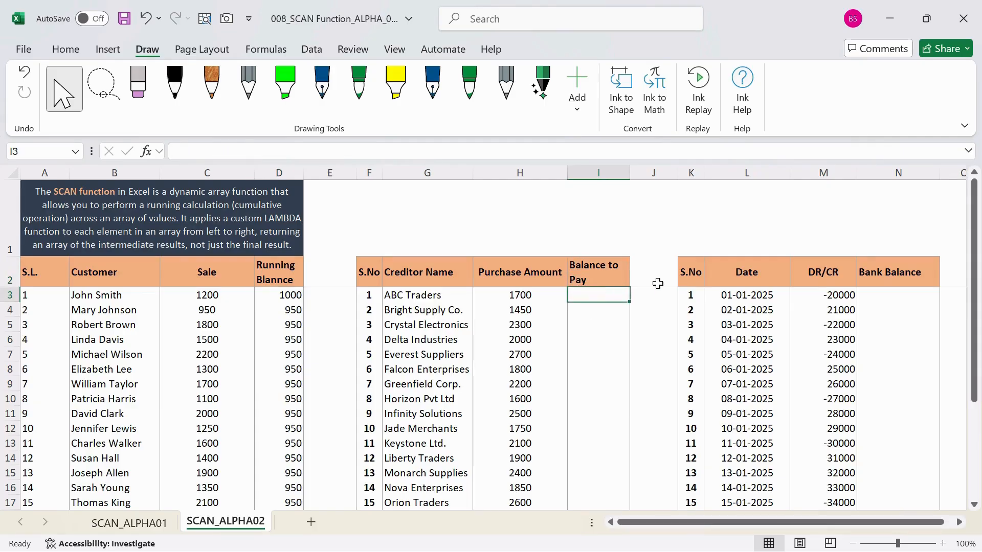
type("=SCAN(")
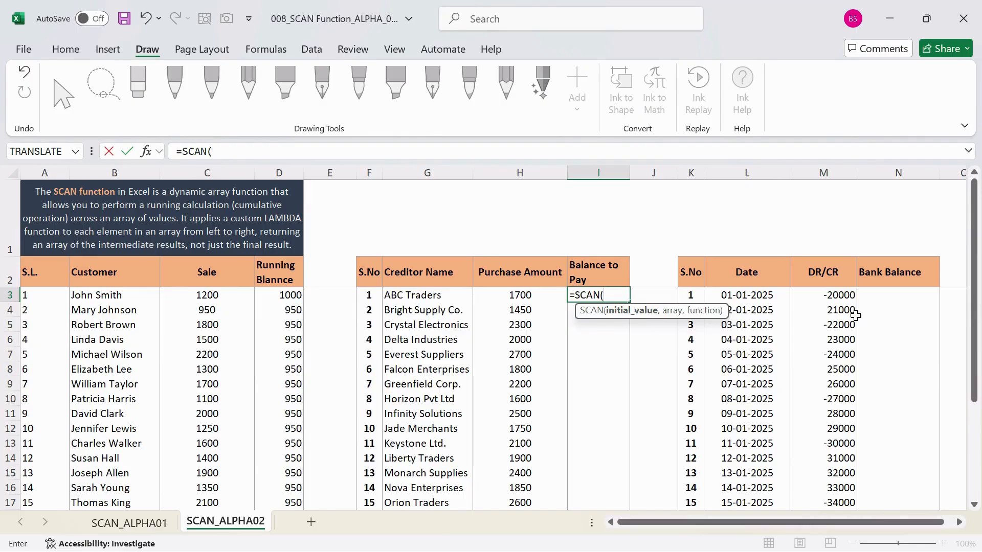
type("0,")
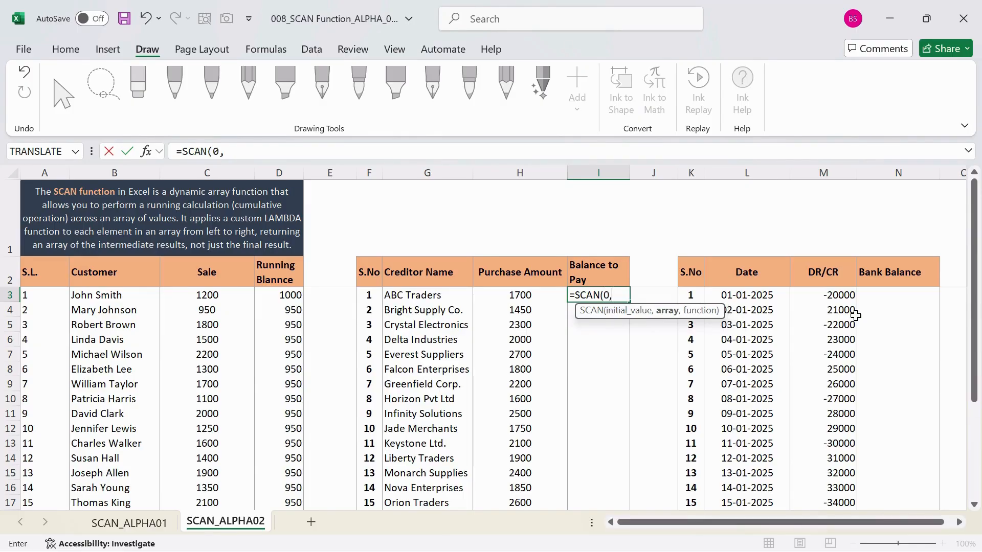
left_click(502, 296)
scroll(516, 399, "down", 2)
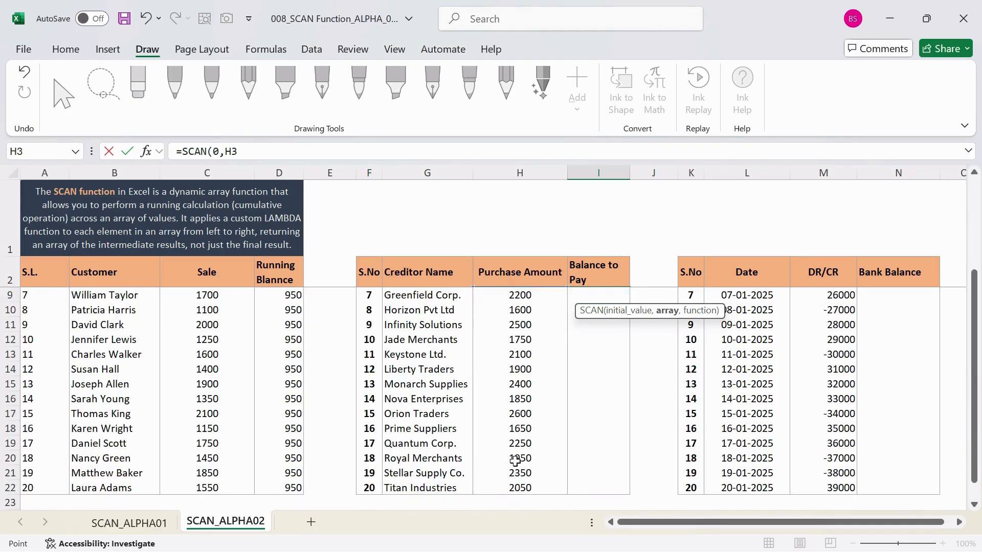
left_click(519, 487, "shift")
scroll(533, 482, "up", 2)
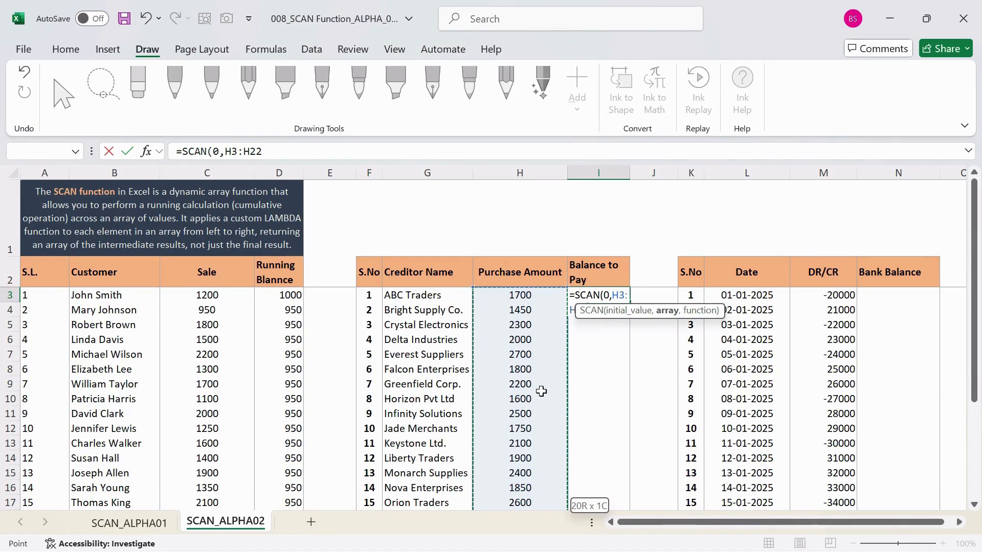
scroll(533, 397, "down", 3)
scroll(522, 408, "up", 1)
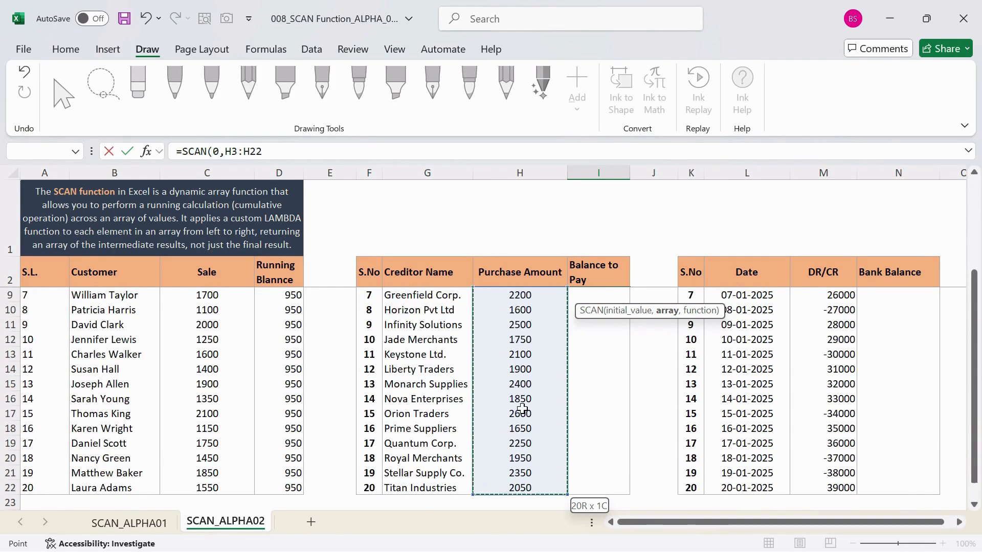
scroll(521, 408, "up", 2)
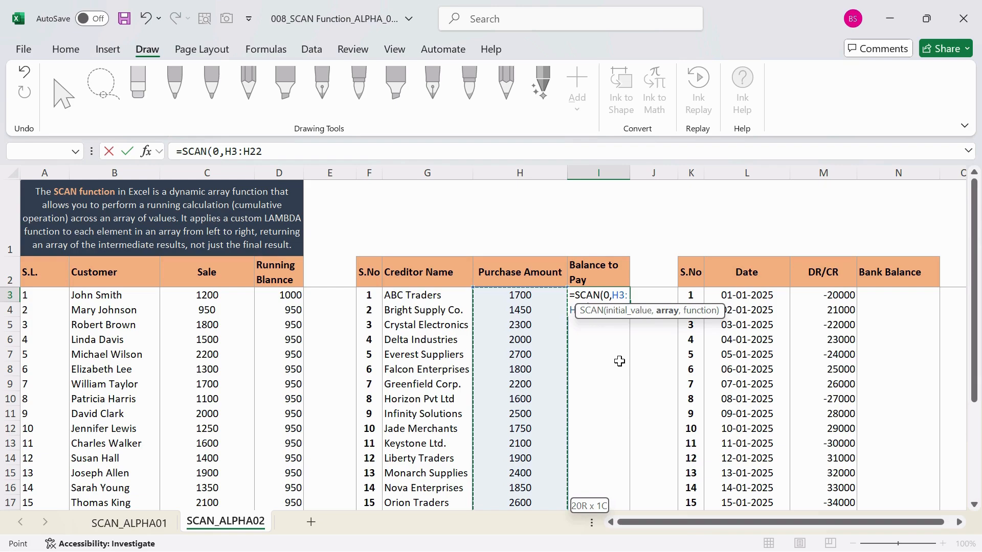
Complete the SCAN formula in I3 with LAMBDA(x,y,AVERAGE(x,y)) as its function and enter it
type(",")
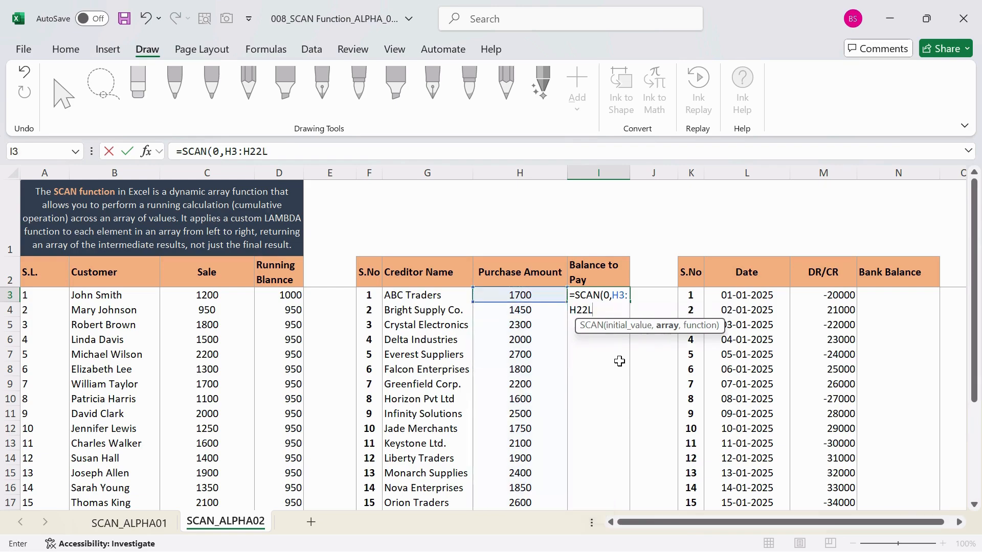
type("L")
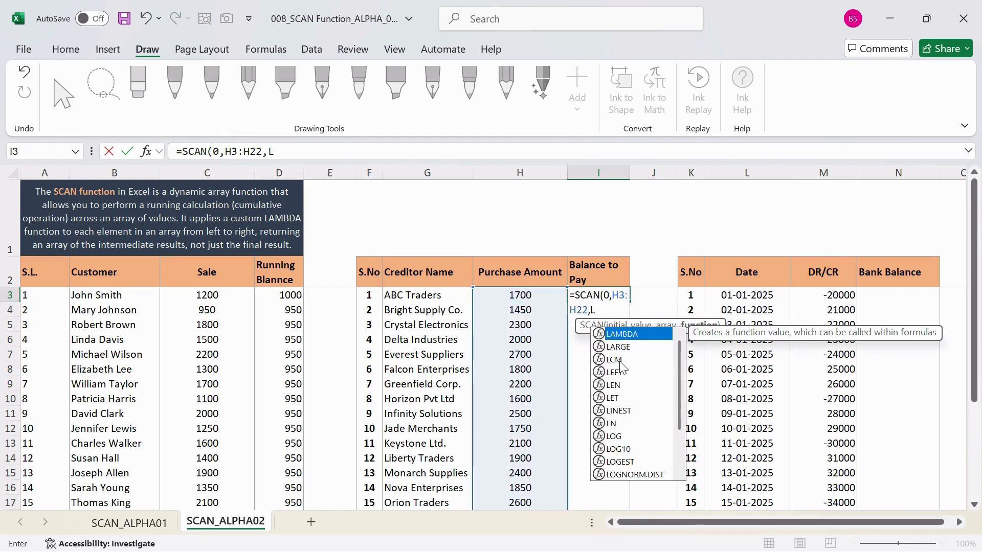
key("Tab")
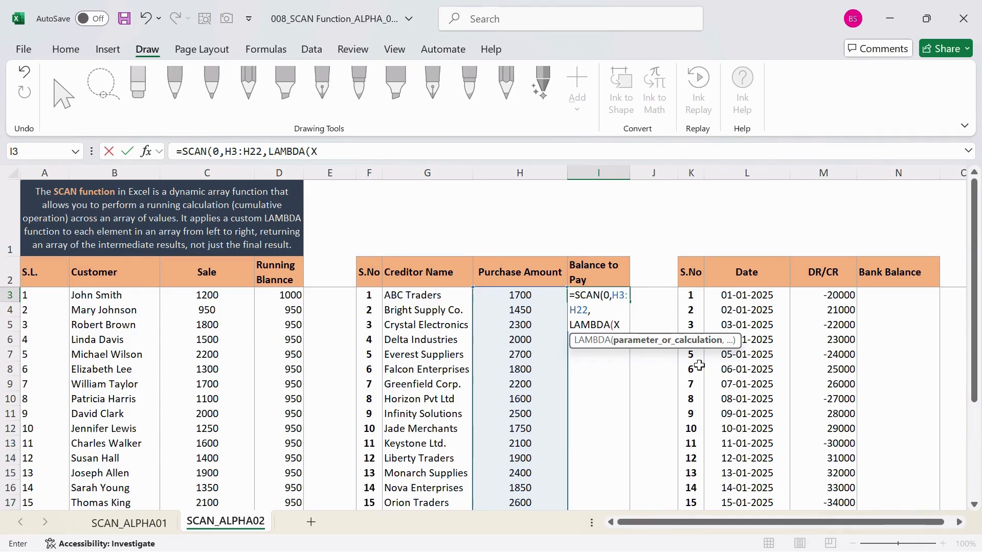
type("x,y,")
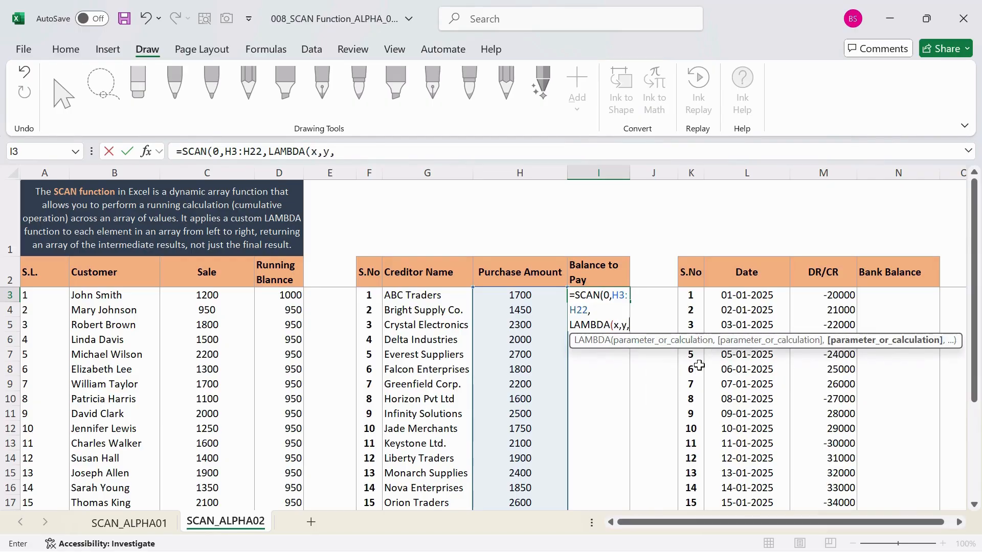
type("aver")
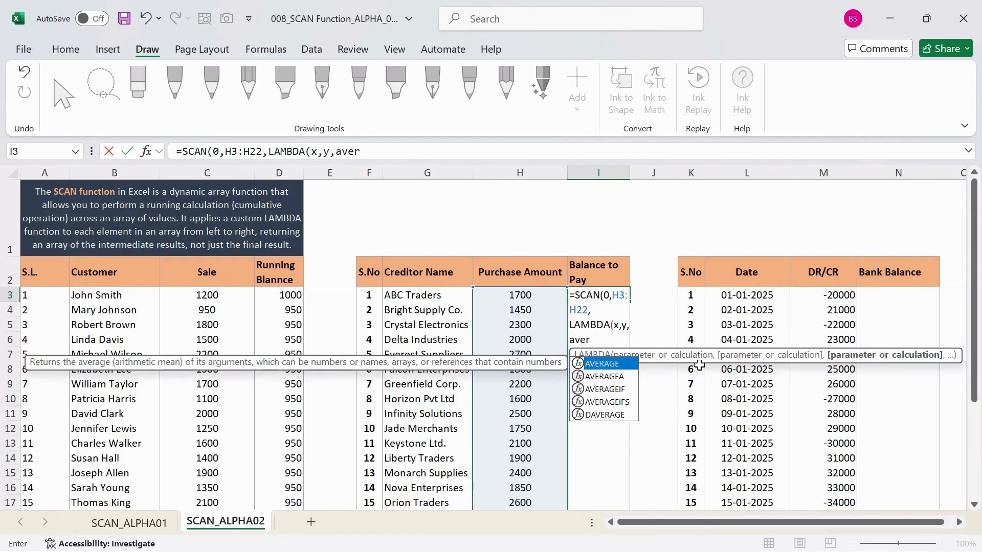
key("Tab")
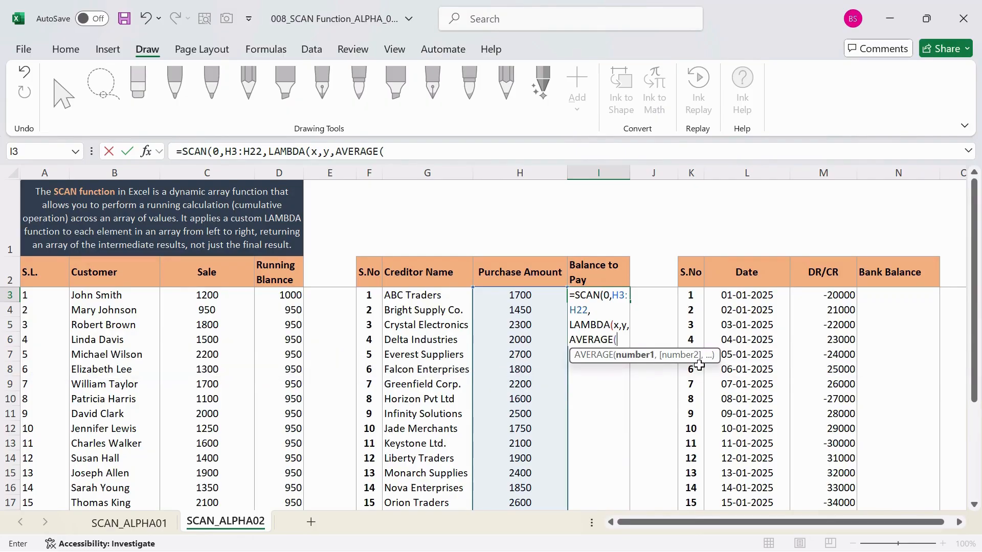
type("x")
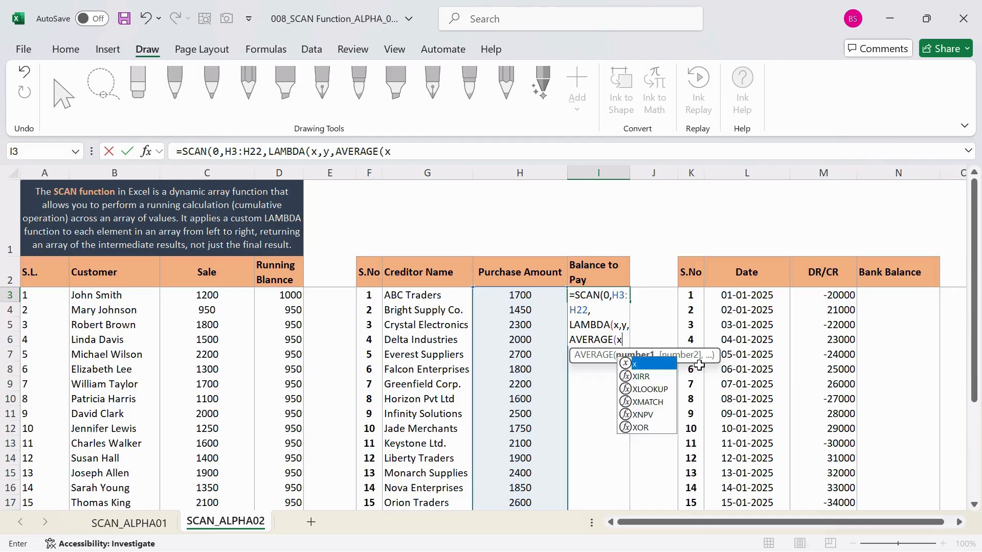
type(",y")
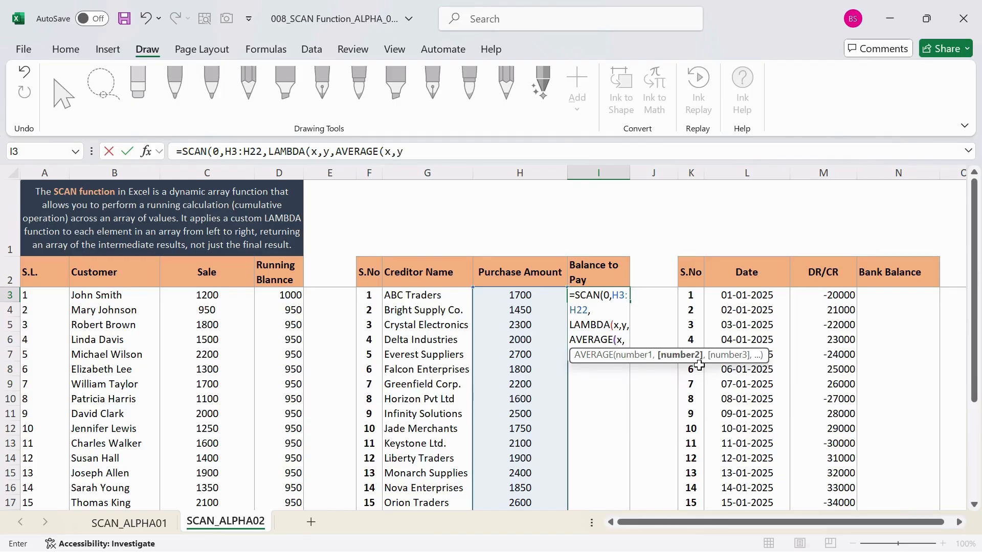
type(")))")
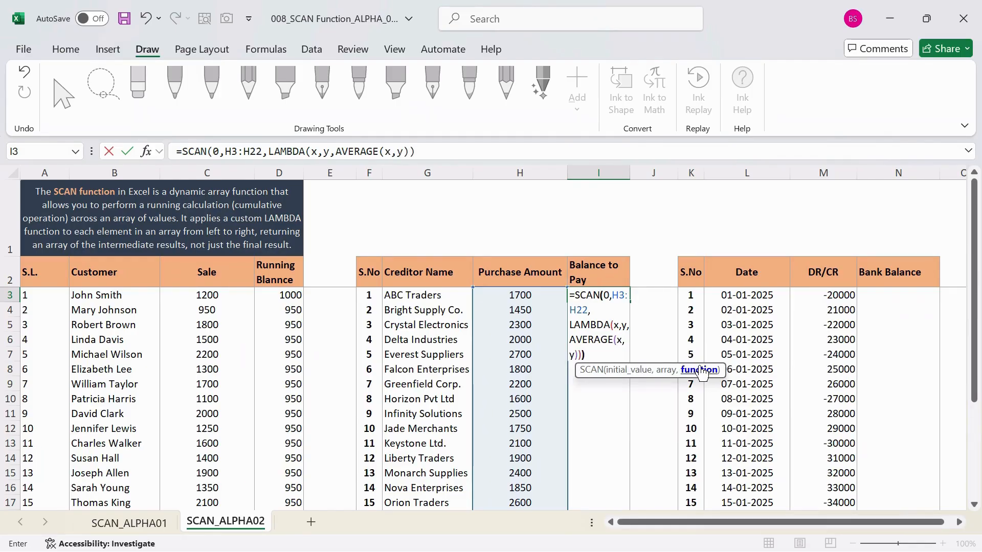
key("Return")
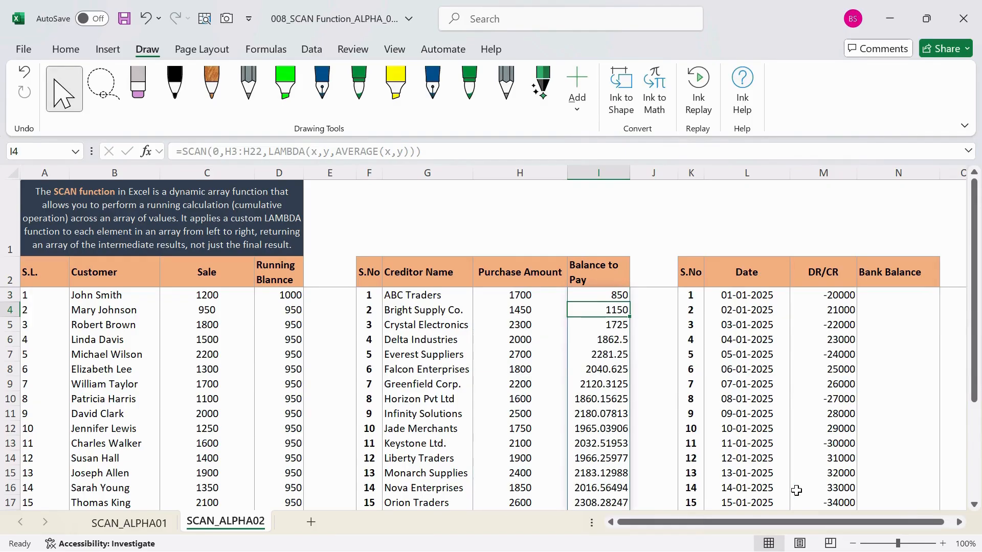
Format the Balance to Pay results in I3:I22 as numbers with two decimal places
left_click(617, 293)
scroll(616, 348, "down", 3)
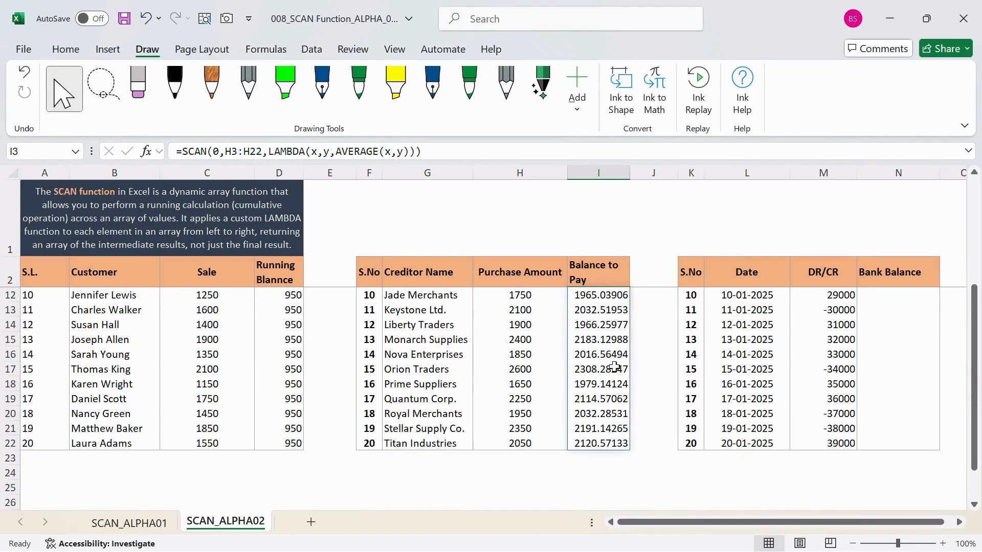
left_click(604, 443, "shift")
left_click(66, 49)
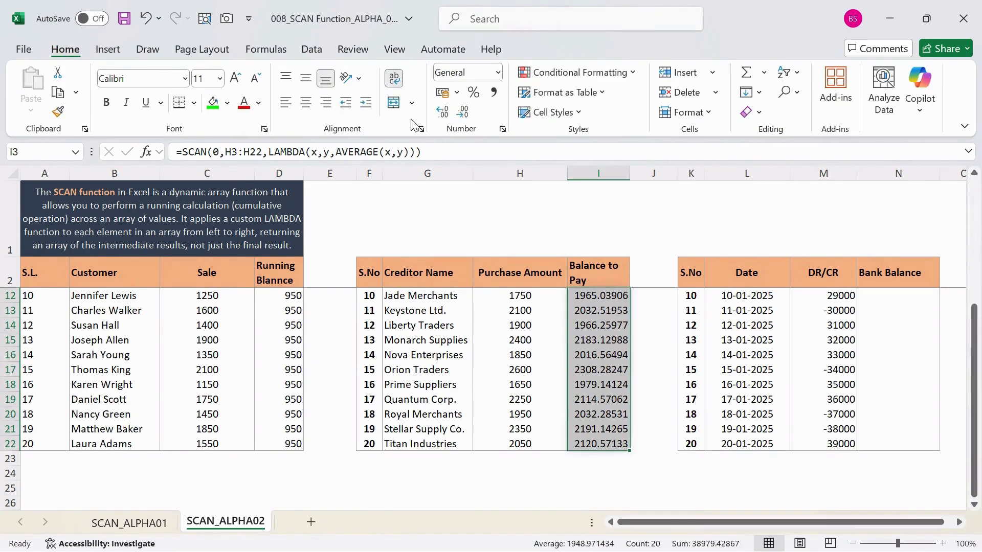
left_click(442, 112)
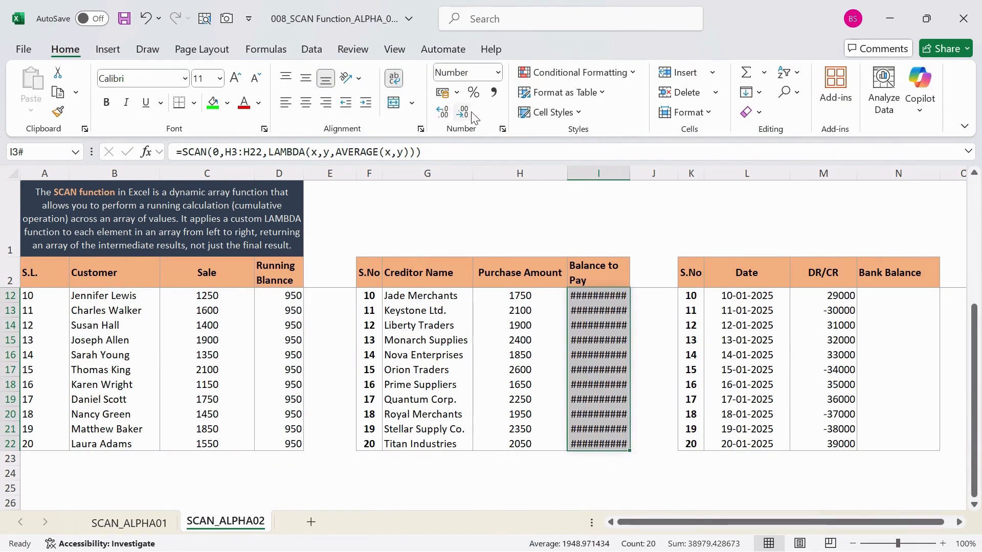
left_click(463, 112)
left_click(462, 111)
left_click(463, 112)
left_click(462, 112)
scroll(665, 363, "up", 3)
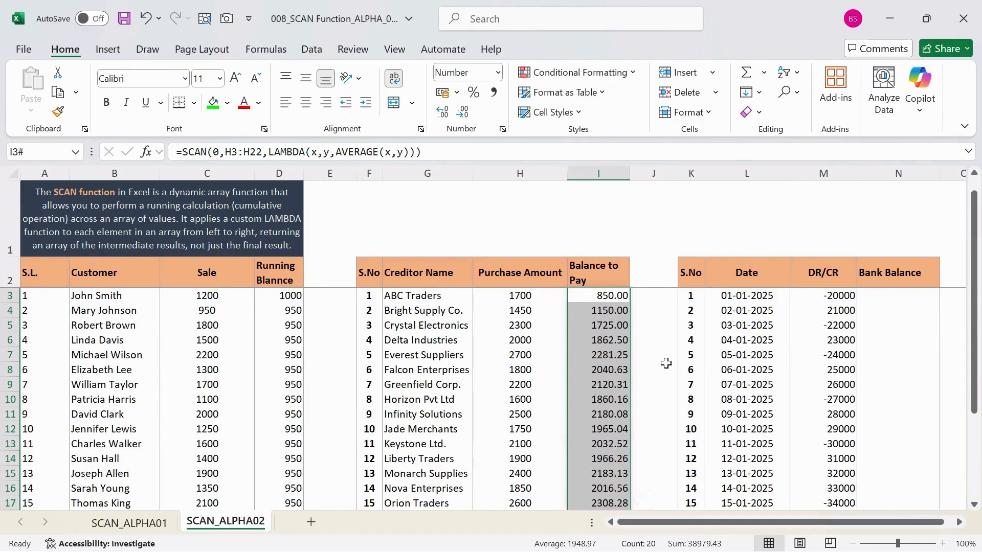
Examine the running average results in the Balance to Pay column from I3 down to I22
left_click(593, 299)
left_click_drag(594, 299, 596, 343)
left_click_drag(609, 299, 607, 330)
scroll(607, 330, "down", 3)
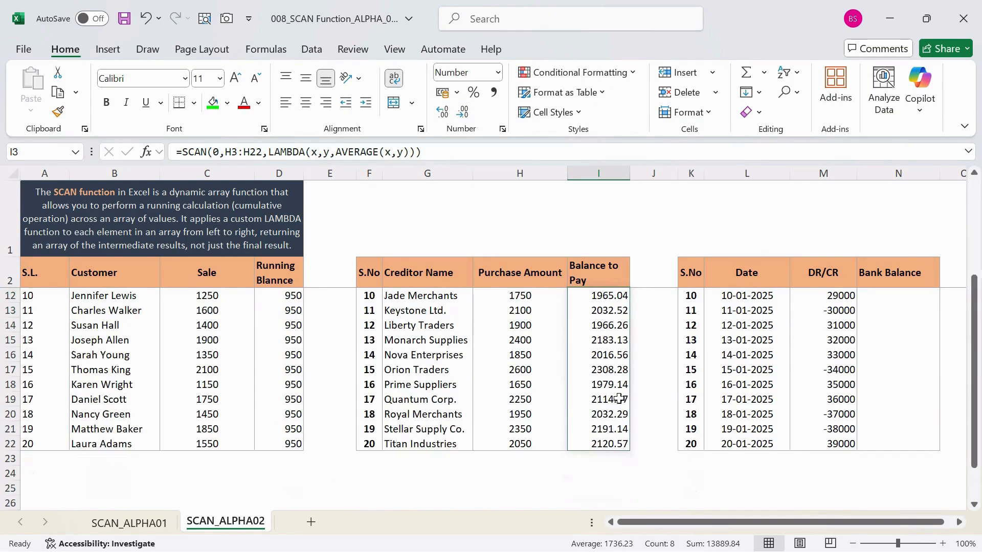
left_click(609, 443)
In cell H23, calculate the overall average of the purchase amounts with =AVERAGE(H3:H22)
left_click(542, 457)
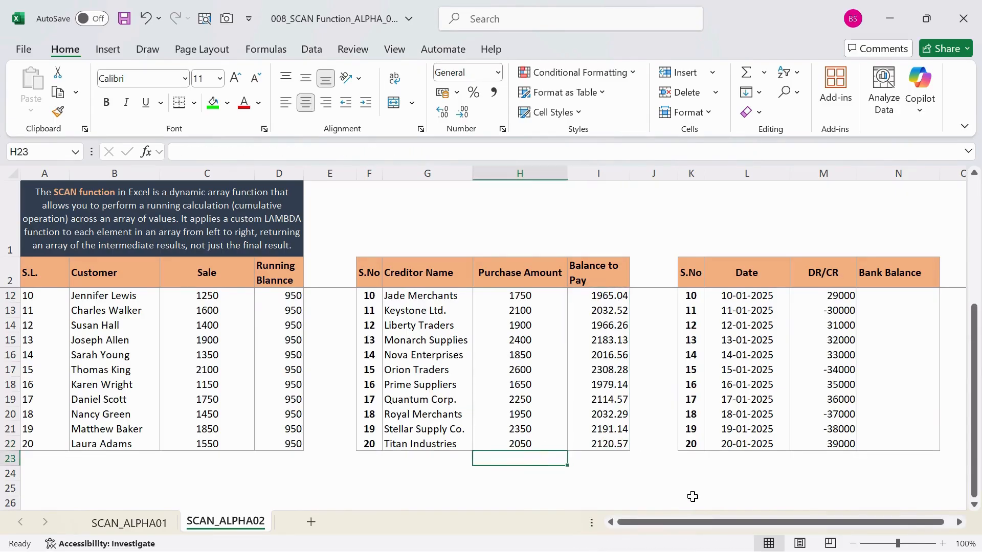
type("=av")
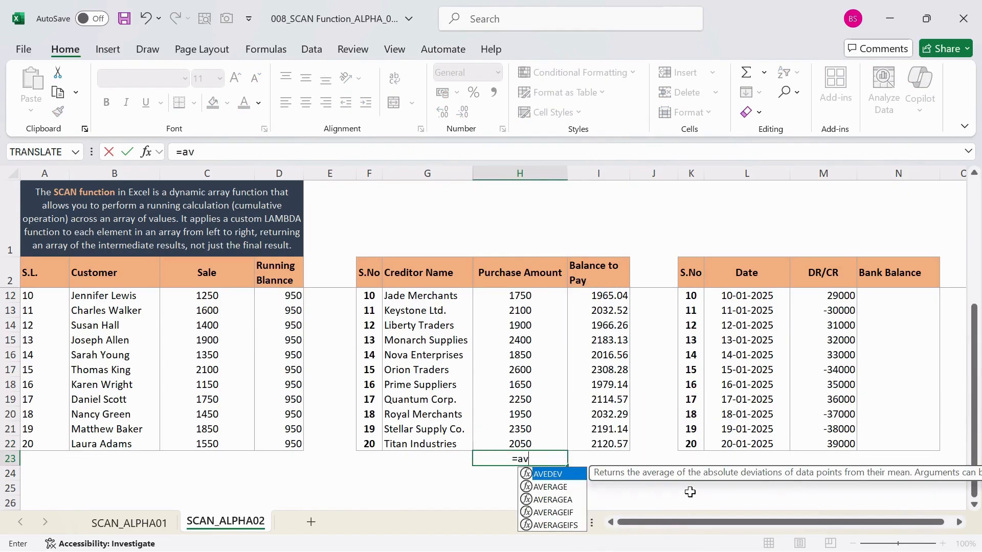
key("Escape")
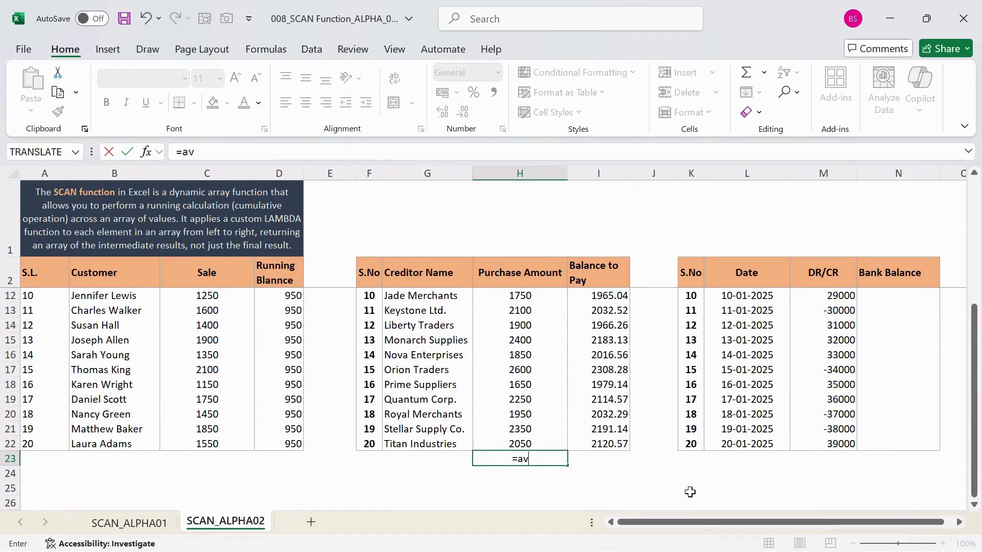
type("ER")
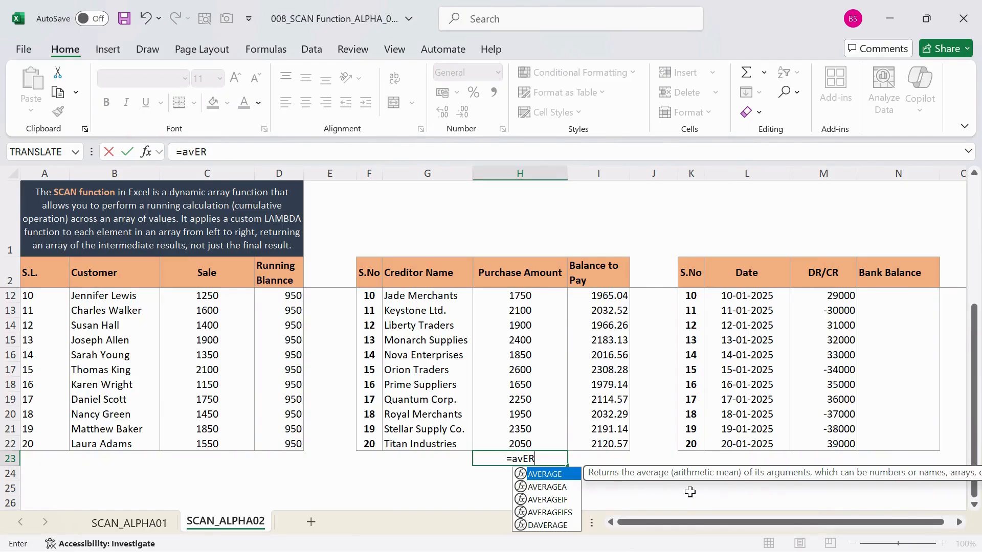
key("Tab")
key("Up")
key("shift+Up")
key("shift+Up")
key("shift+Up")
key("shift+Up")
key("shift+Up")
key("shift+Up")
key("shift+Up")
key("shift+Up")
key("shift+Up")
key("shift+Up")
key("shift+Up")
key("shift+Up")
key("shift+Up")
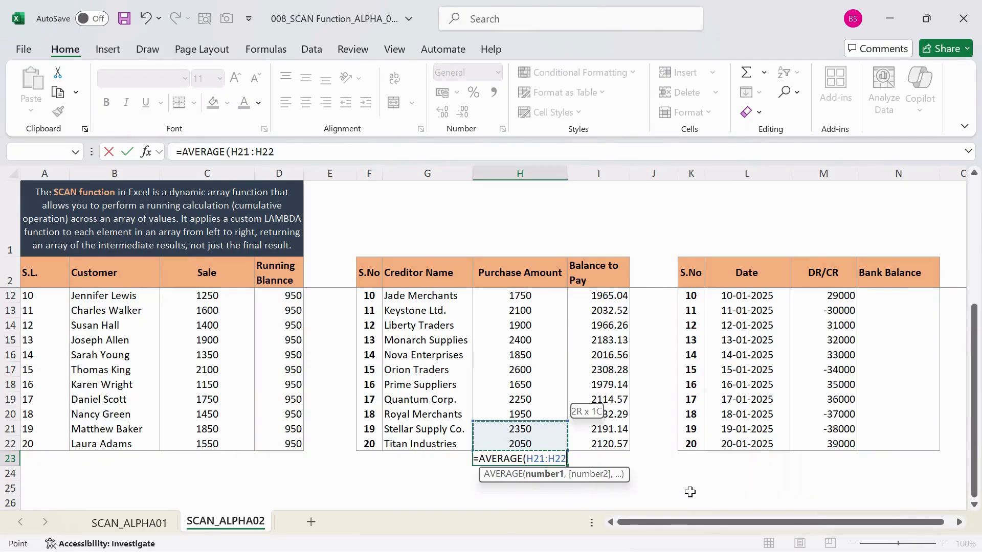
key("shift+Up")
key("shift+Up")
key("shift+Up")
key("shift+Up")
key("shift+Up")
key("shift+Up")
key("shift+Up")
key("shift+Up")
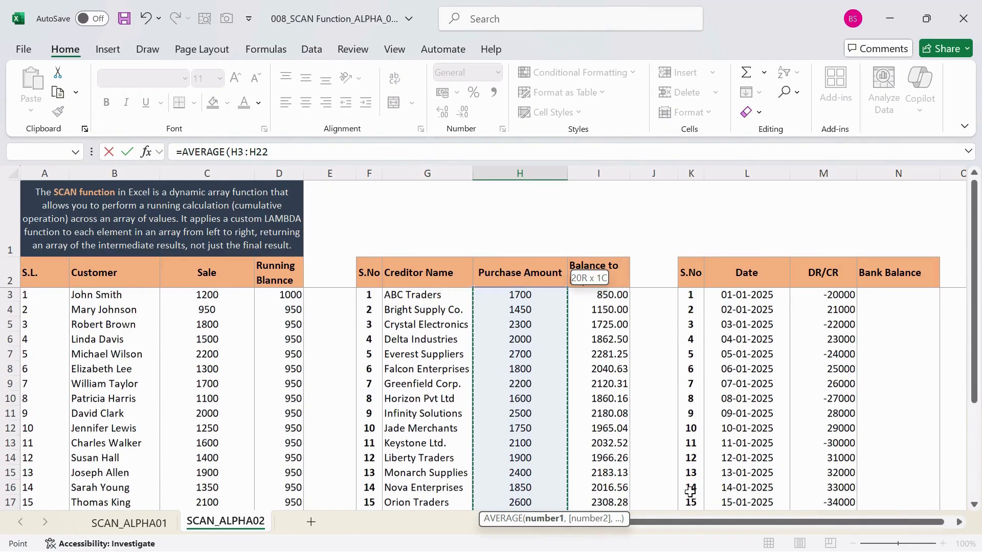
key("shift+Down")
key("shift+Down")
key("shift+Right")
key("shift+Right")
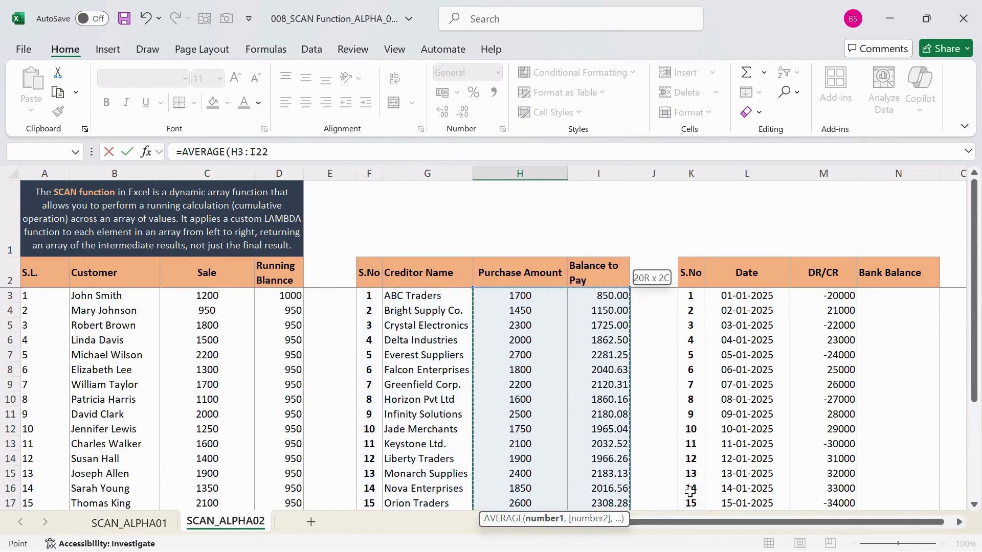
key("Return")
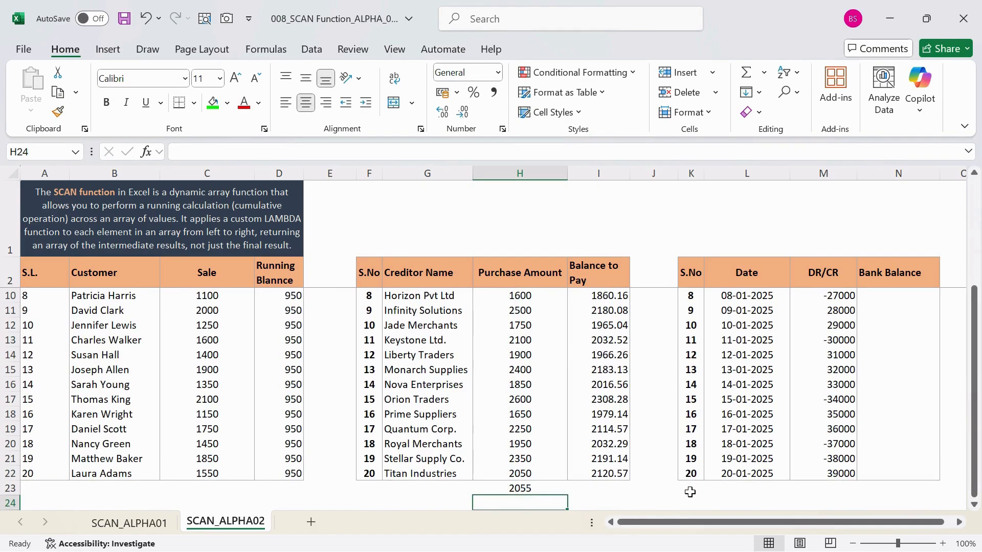
Clear the average formula from H23 and save the workbook
key("Up")
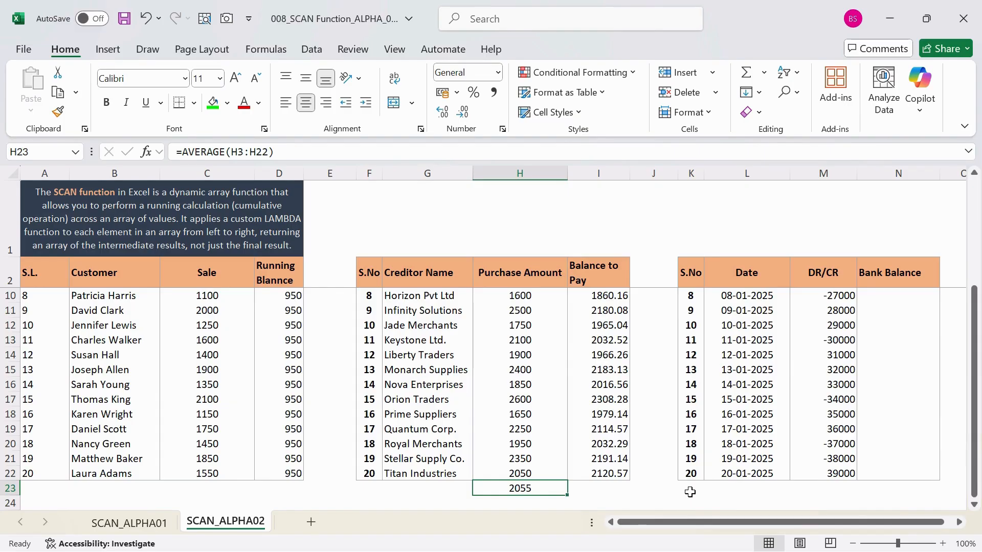
key("Delete")
key("ctrl+s")
scroll(689, 491, "up", 3)
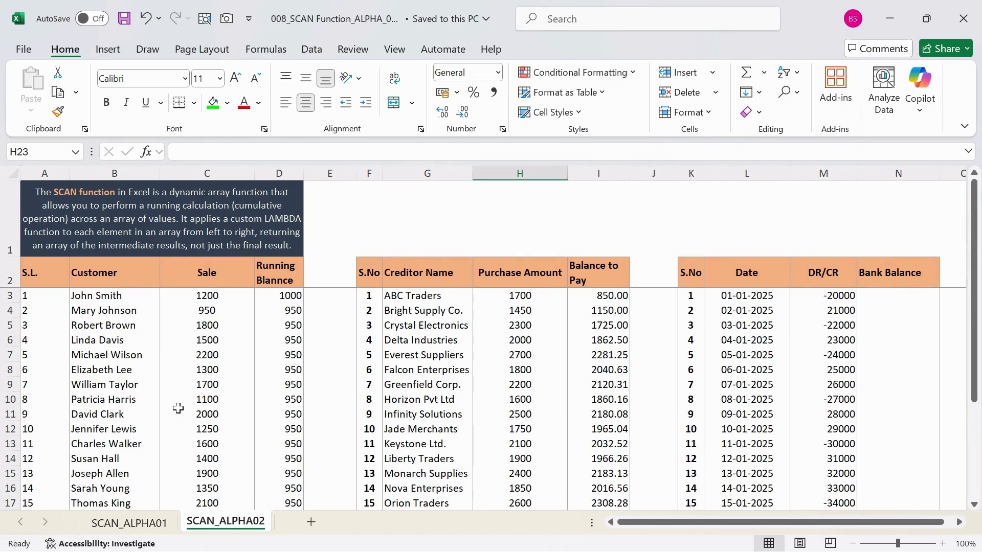
Go to the SCAN_ALPHA01 sheet and expand the collapsed column group A:L containing the SCAN function notes
left_click(98, 240)
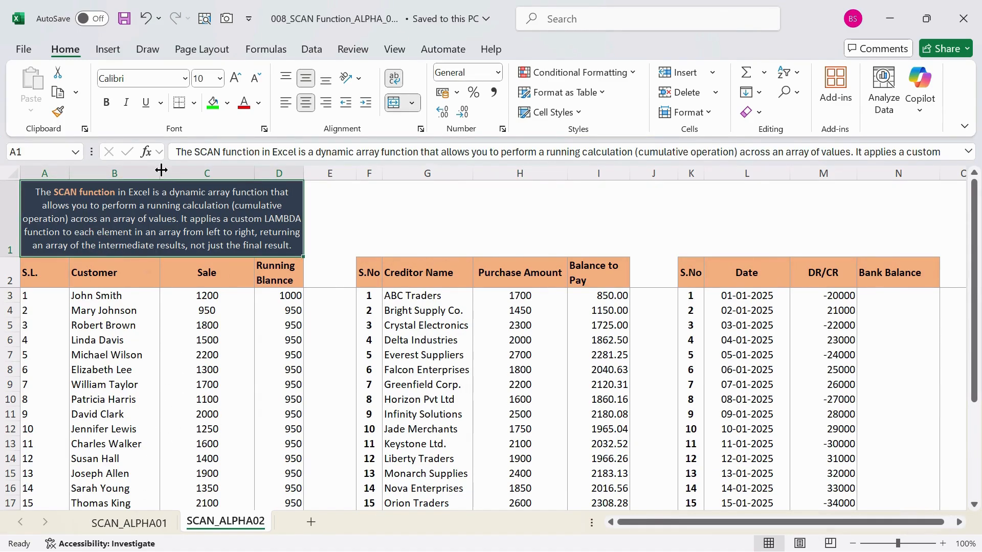
key("Down")
key("Down")
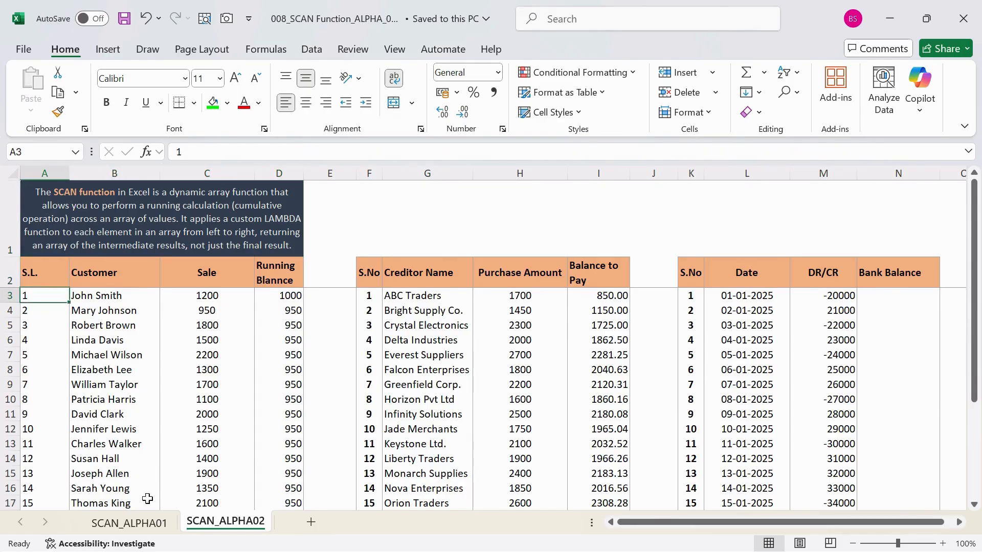
left_click(137, 523)
left_click(297, 416)
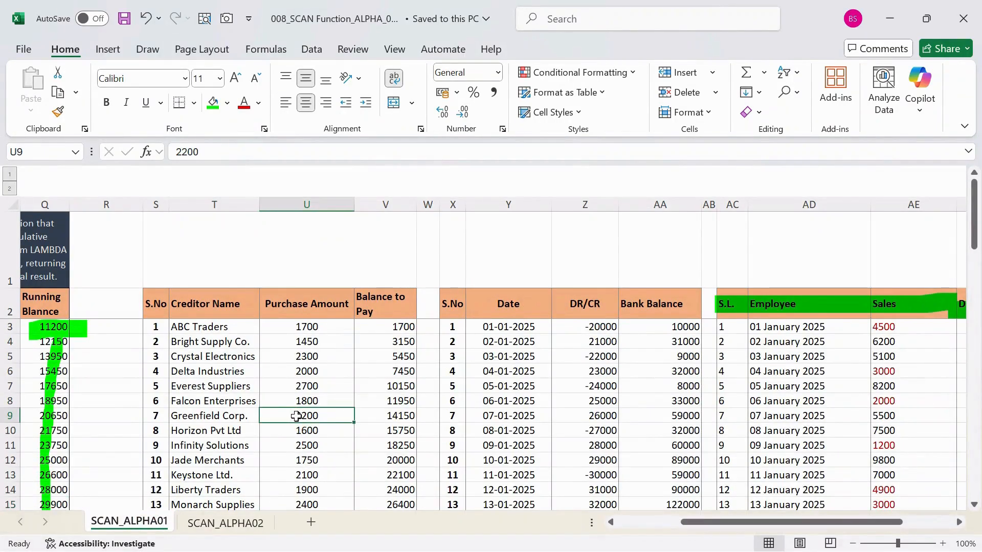
key("Left")
key("Left")
key("Left")
key("Left")
key("Left")
key("Left")
key("Left")
key("Left")
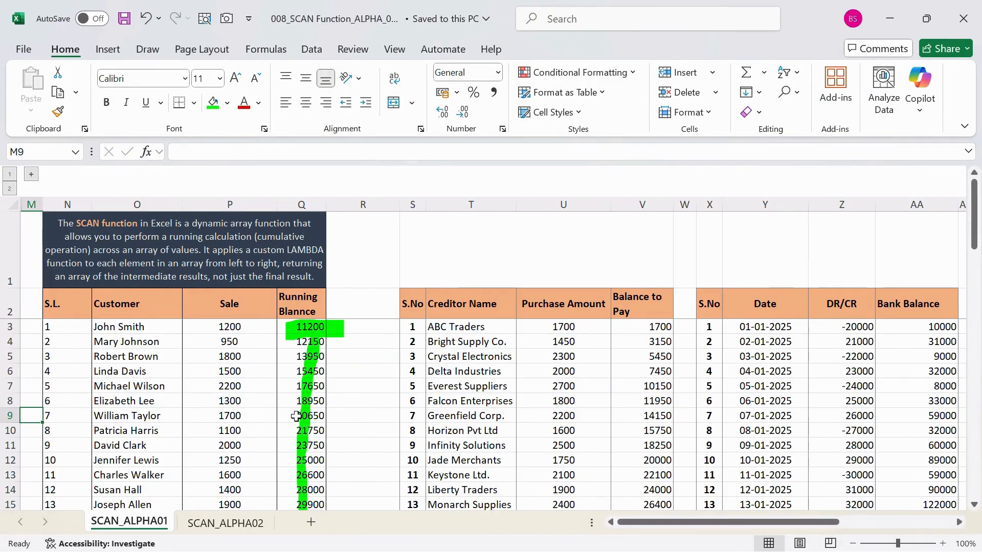
left_click(29, 174)
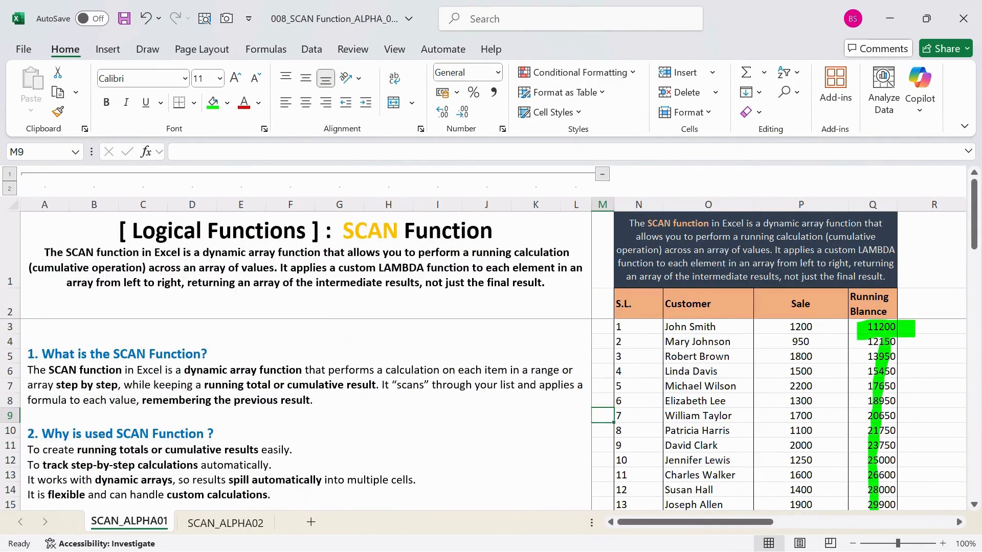
Review the Day Bonus table in columns AC:AF and the SCAN function notes on SCAN_ALPHA01
left_click(356, 369)
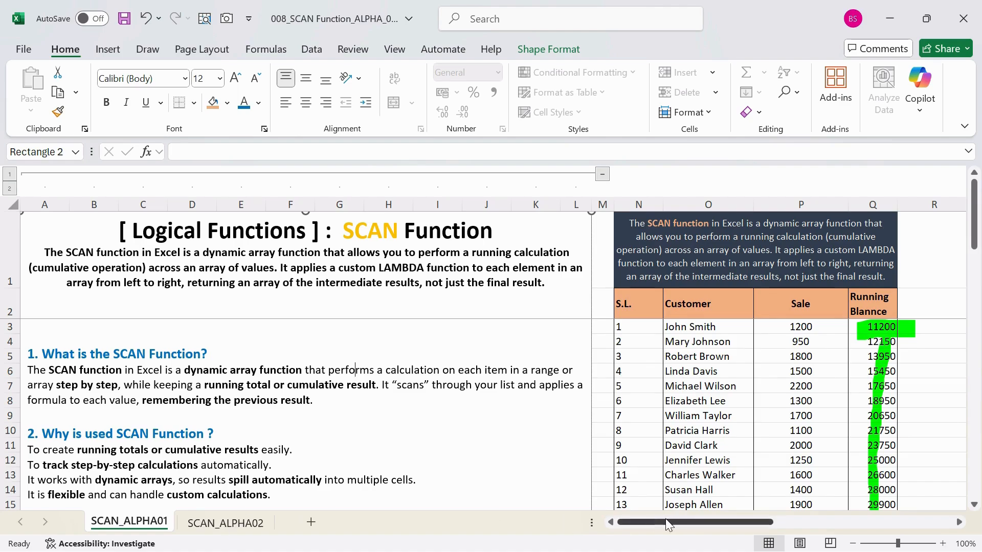
left_click_drag(668, 518, 857, 518)
left_click_drag(541, 204, 783, 230)
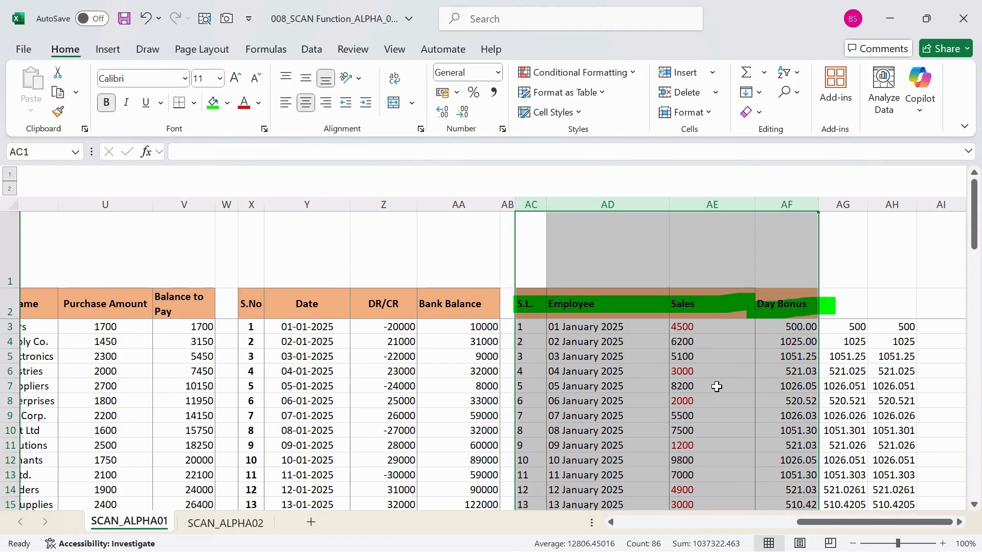
left_click_drag(897, 528, 716, 527)
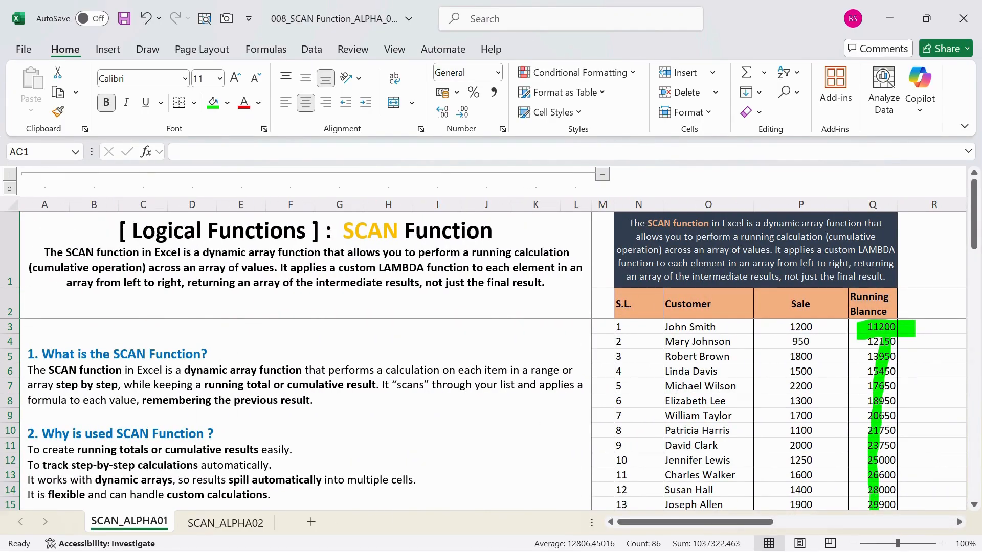
scroll(490, 409, "down", 6)
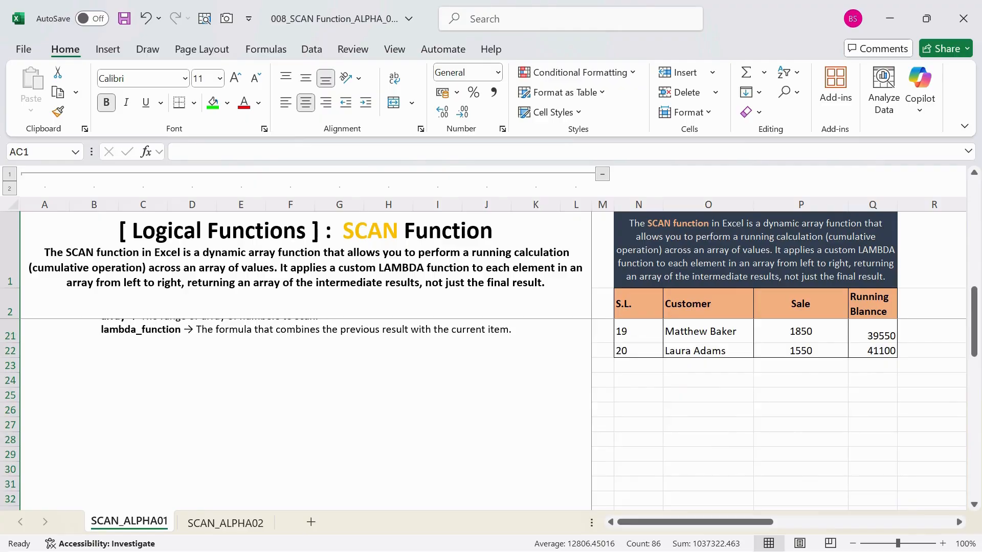
scroll(491, 409, "up", 6)
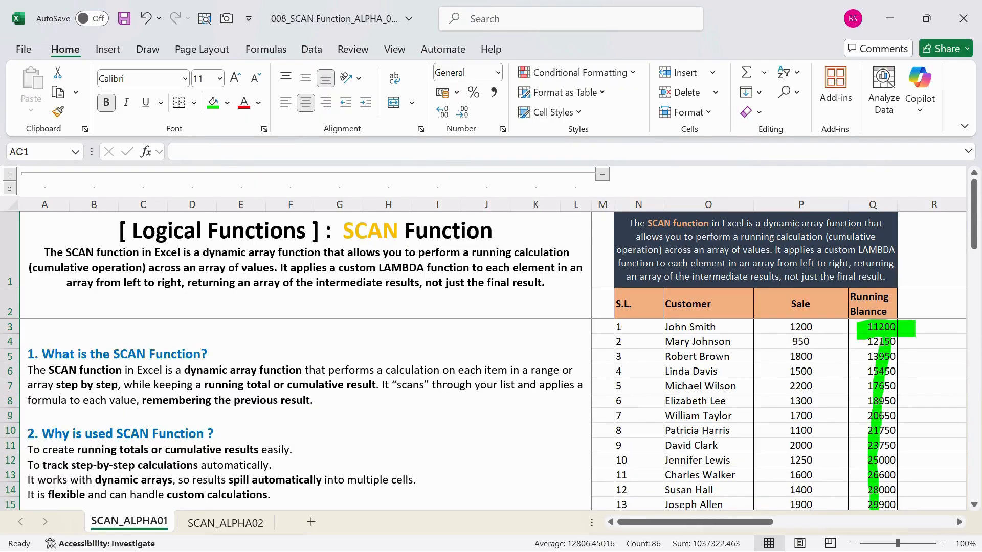